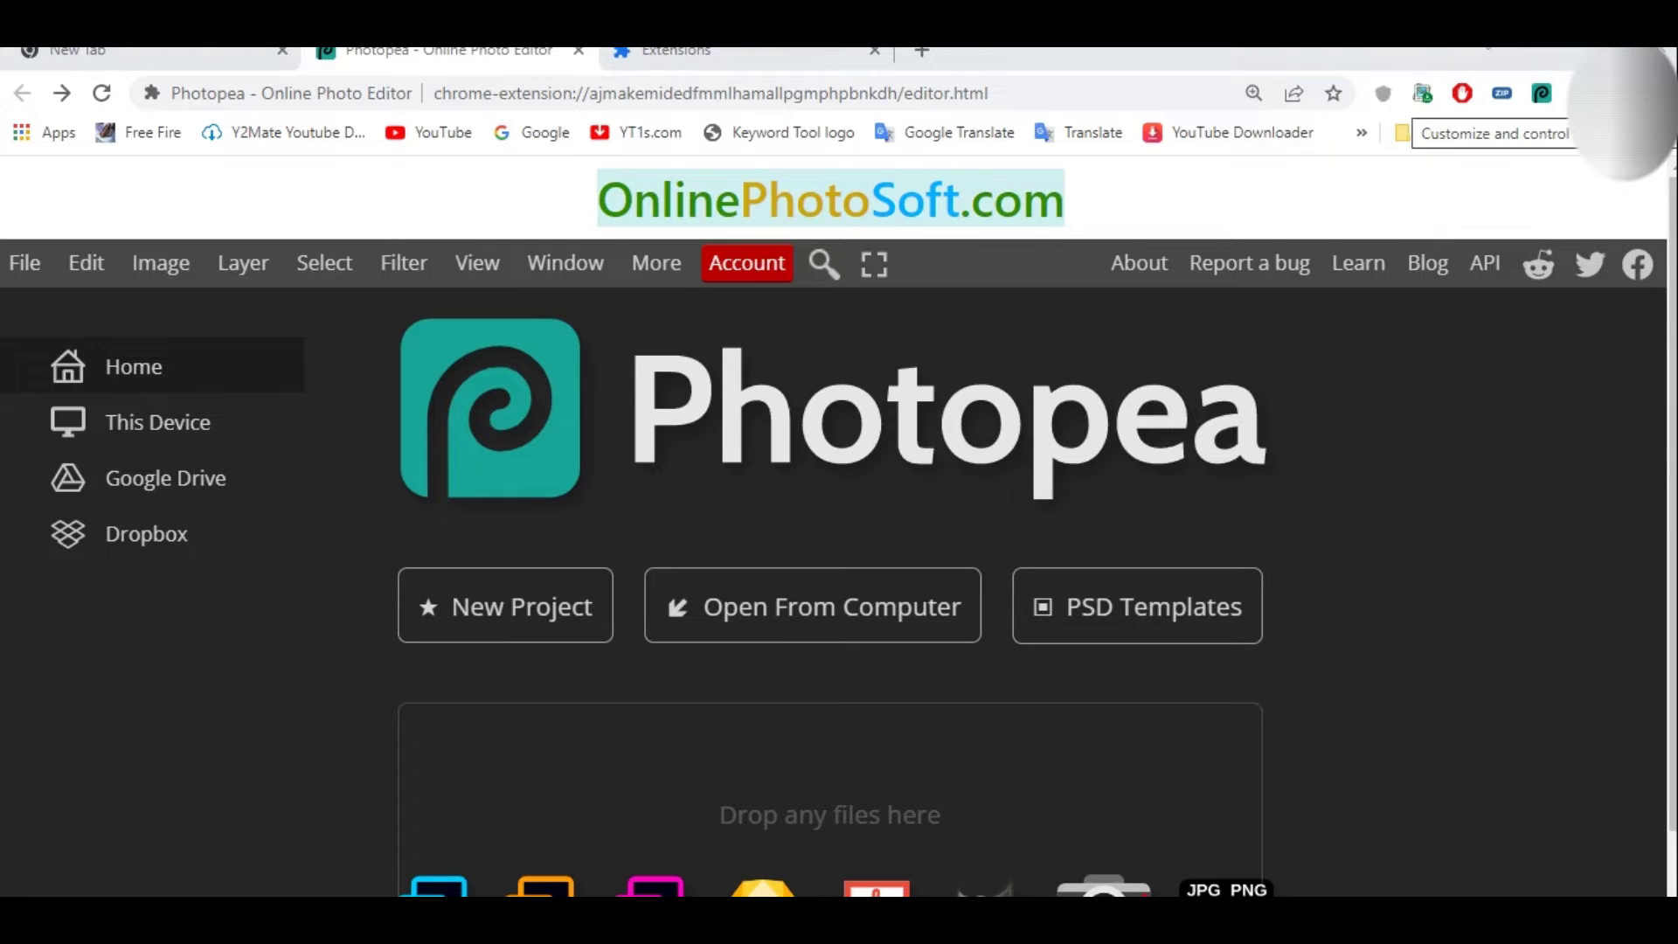
Open Photopea's start page in a new Chrome tab from the extension icon
click(1656, 93)
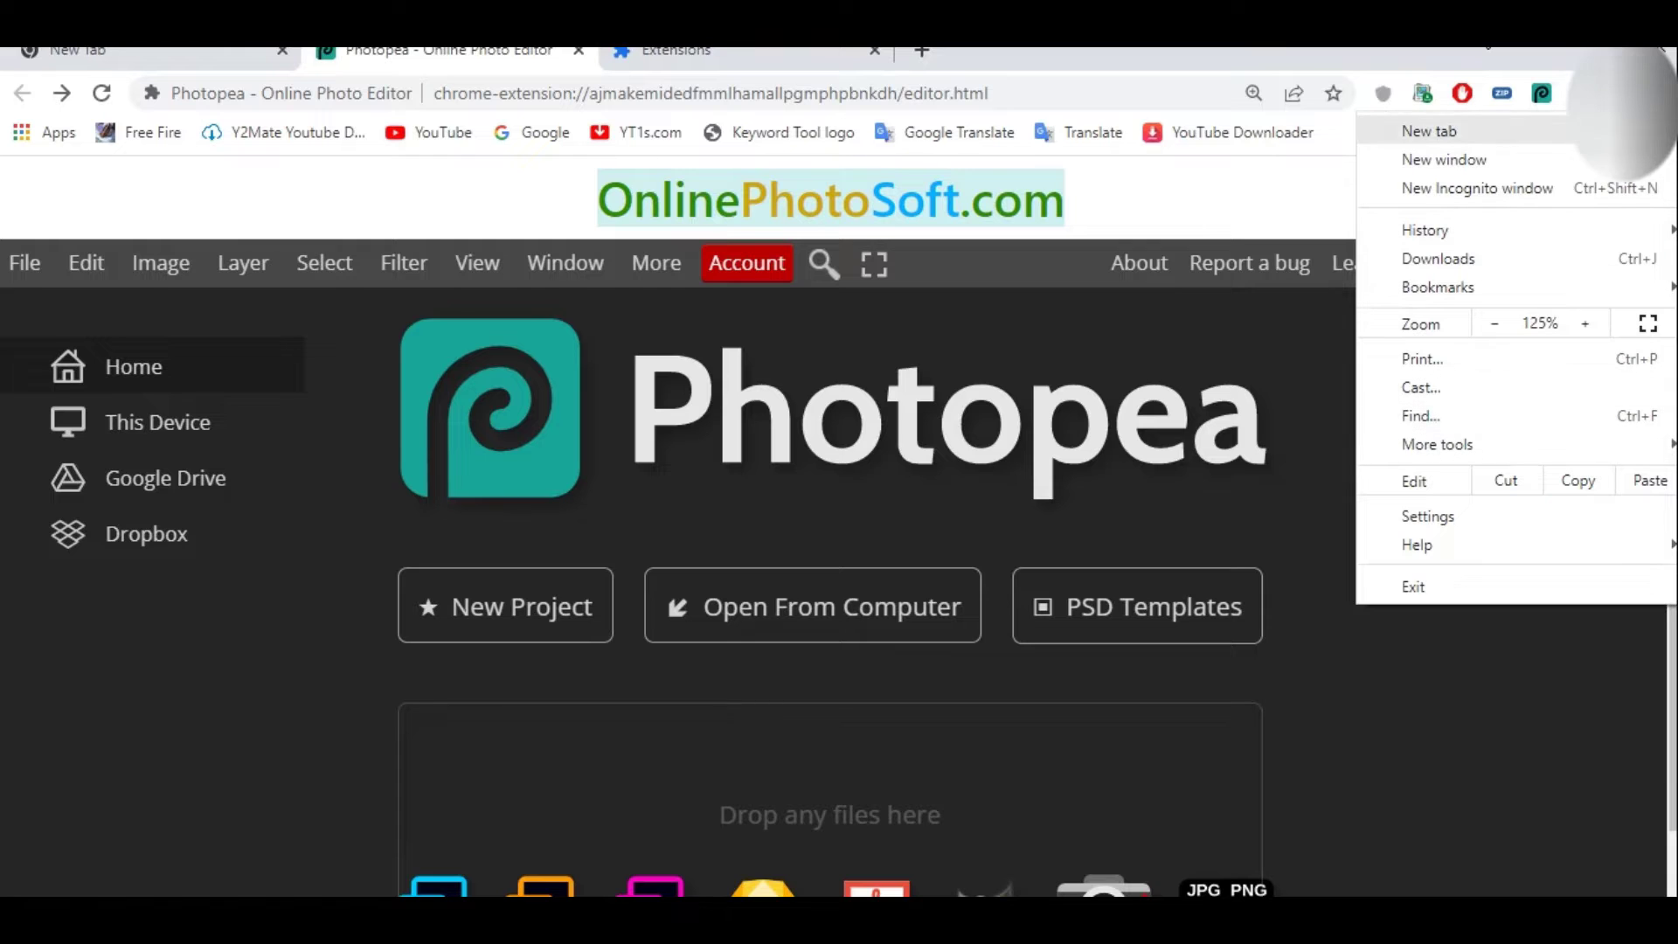
click(1541, 93)
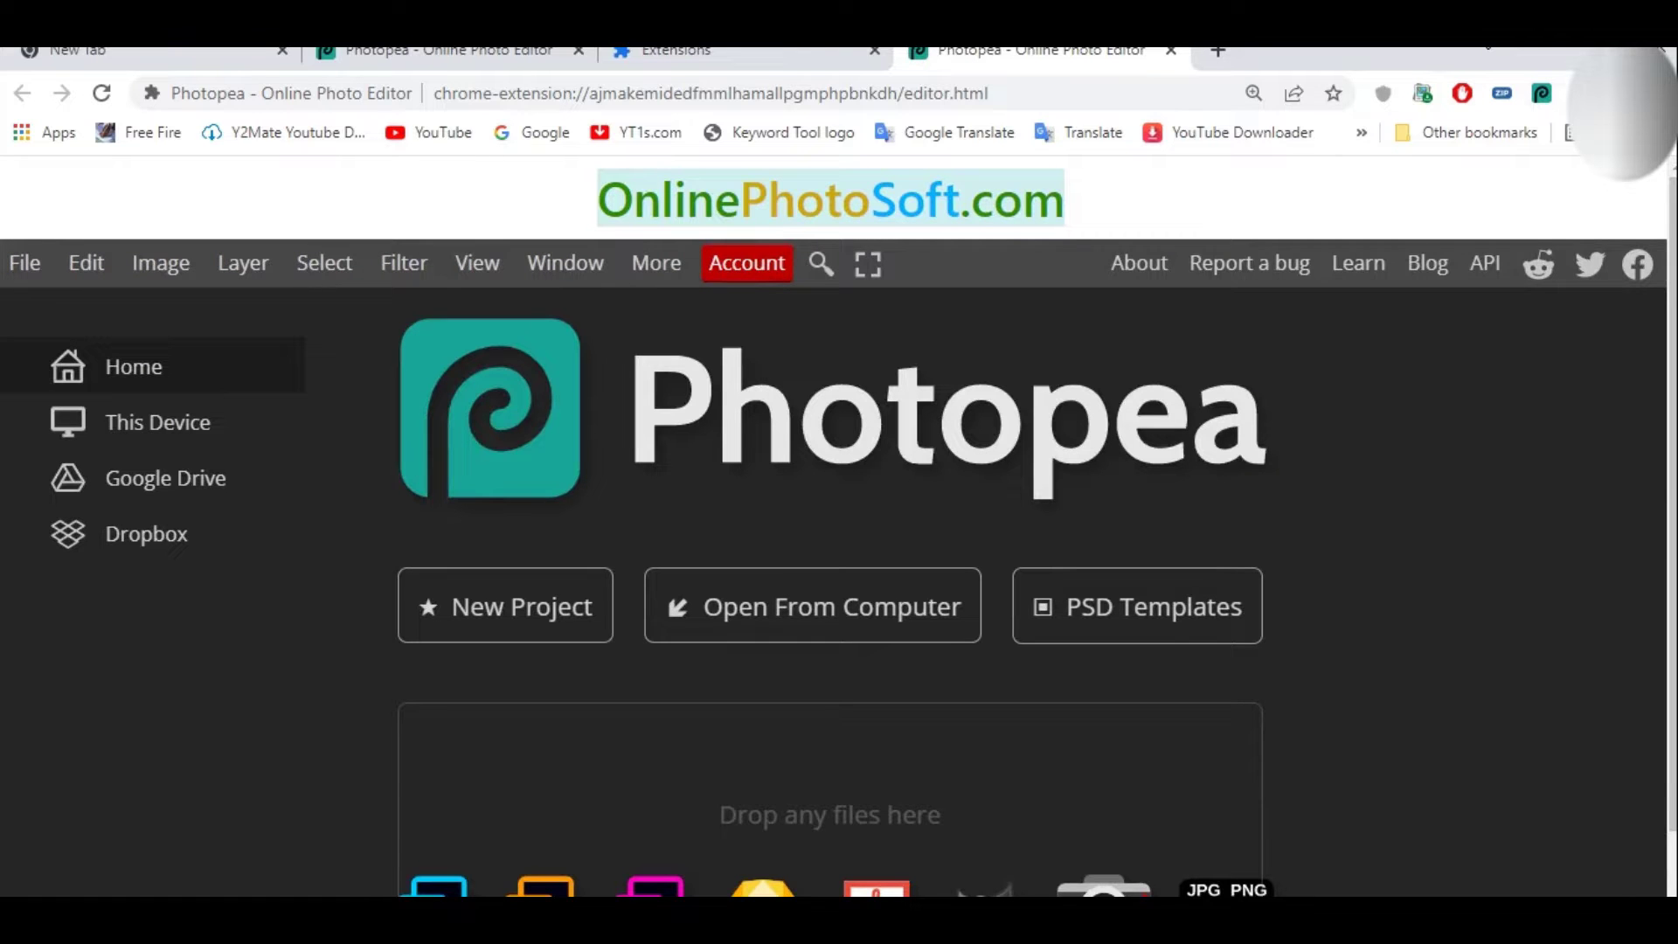
scroll(1630, 114, down, 1)
scroll(1626, 110, up, 1)
scroll(1626, 109, down, 1)
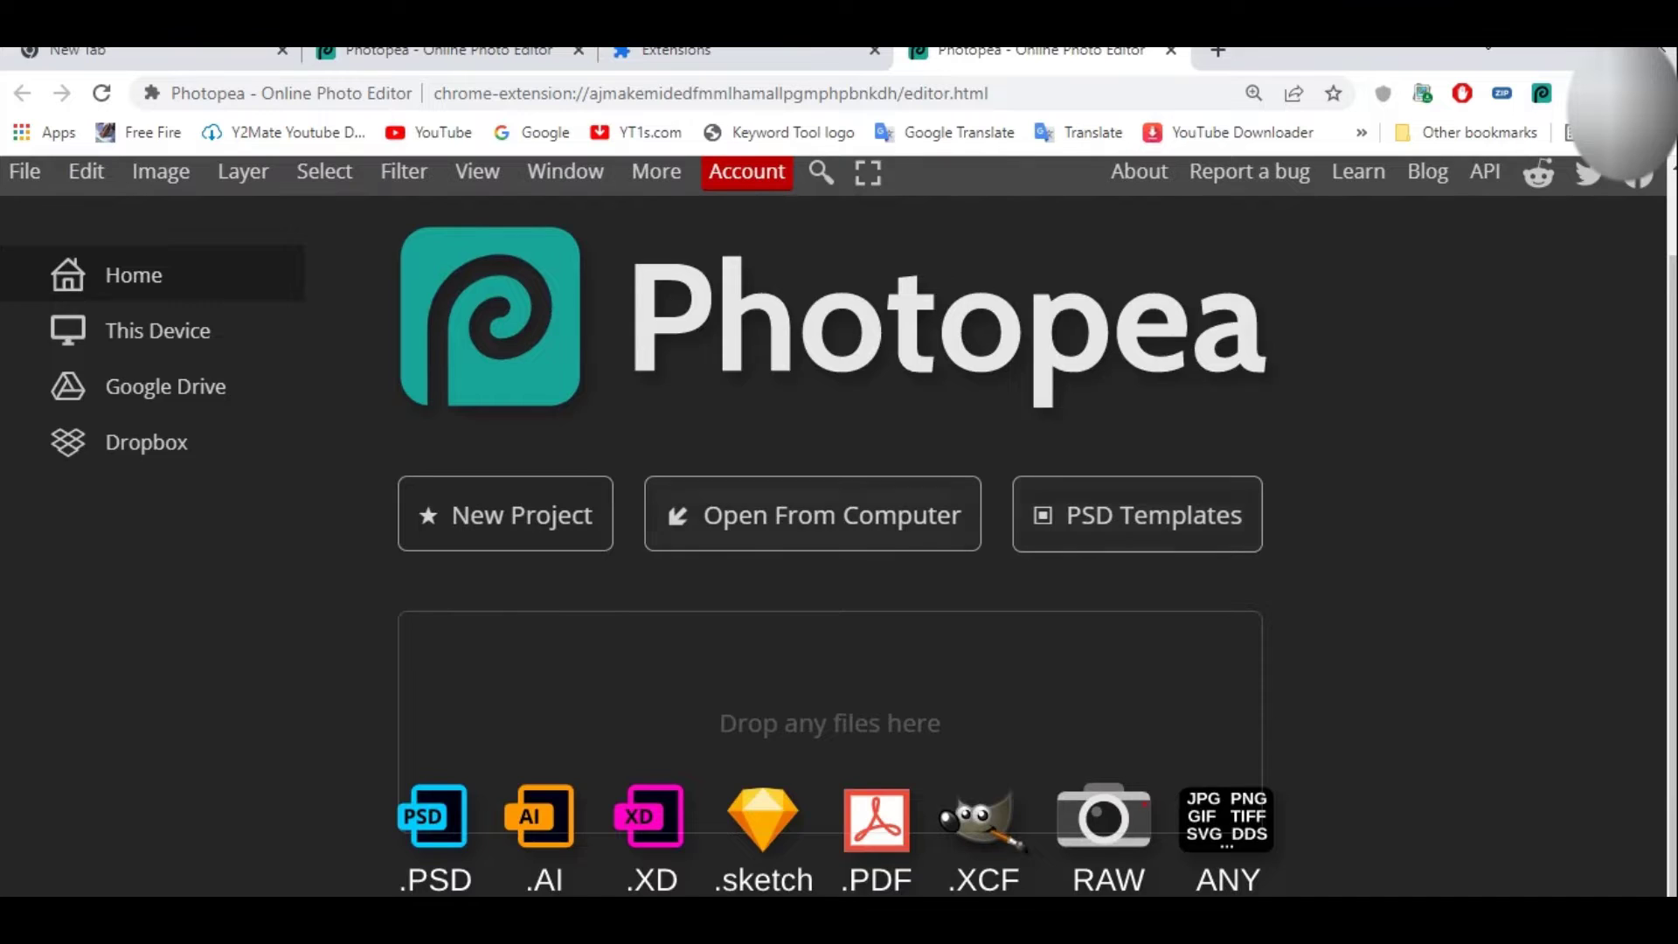
scroll(1626, 109, up, 1)
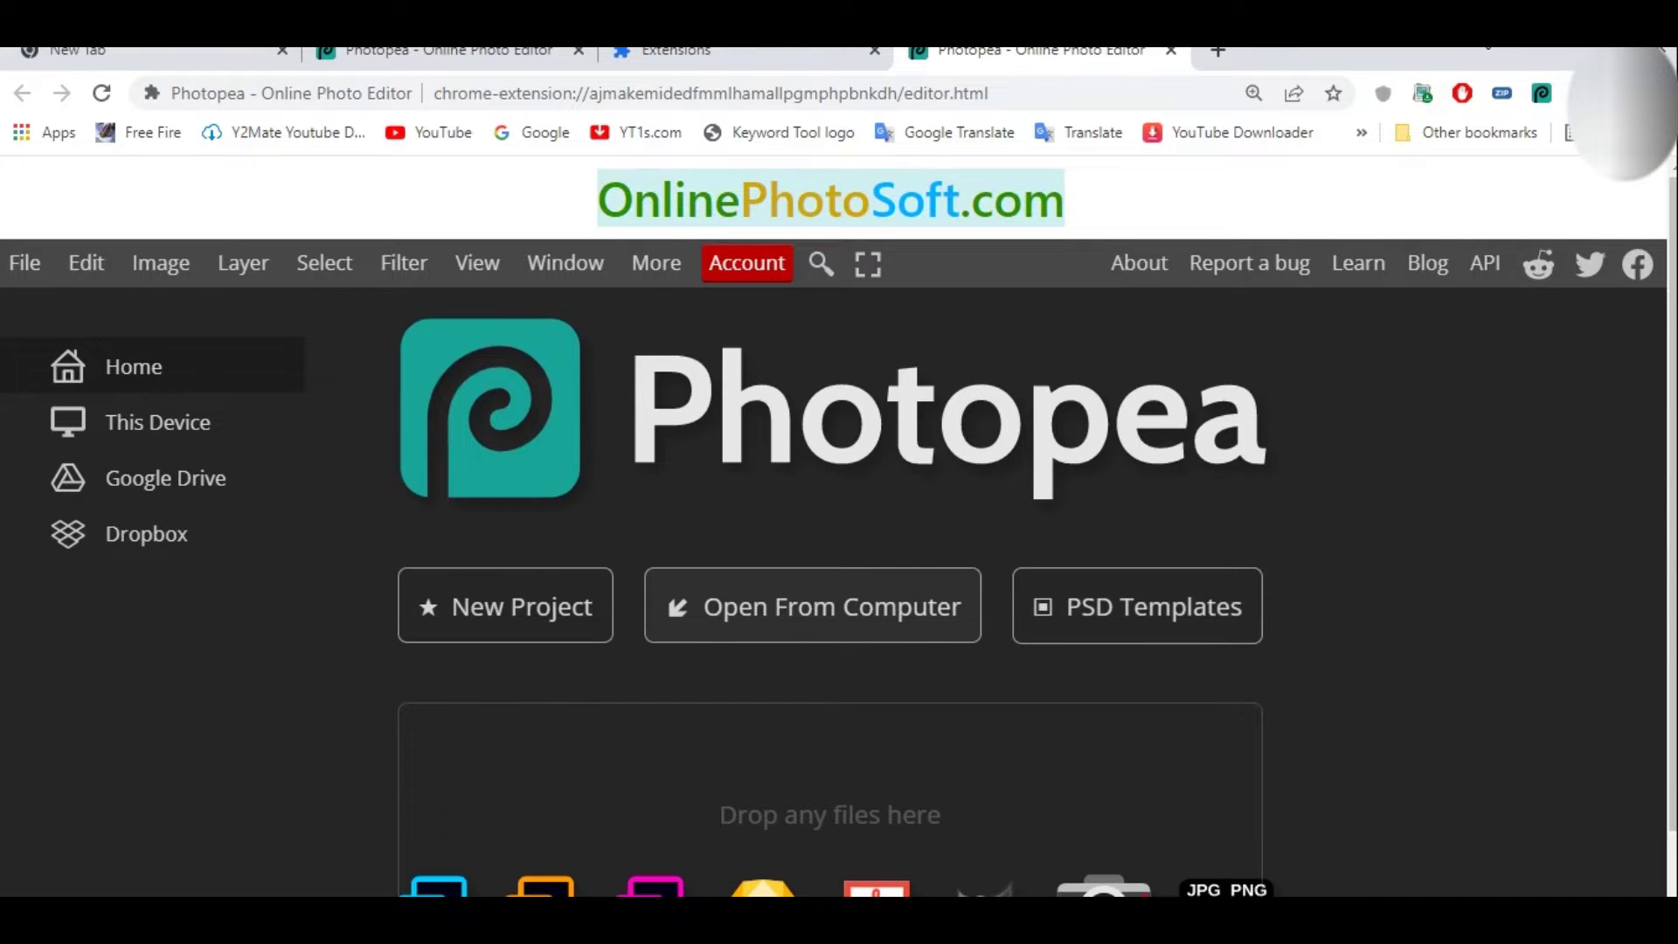
scroll(1625, 112, down, 1)
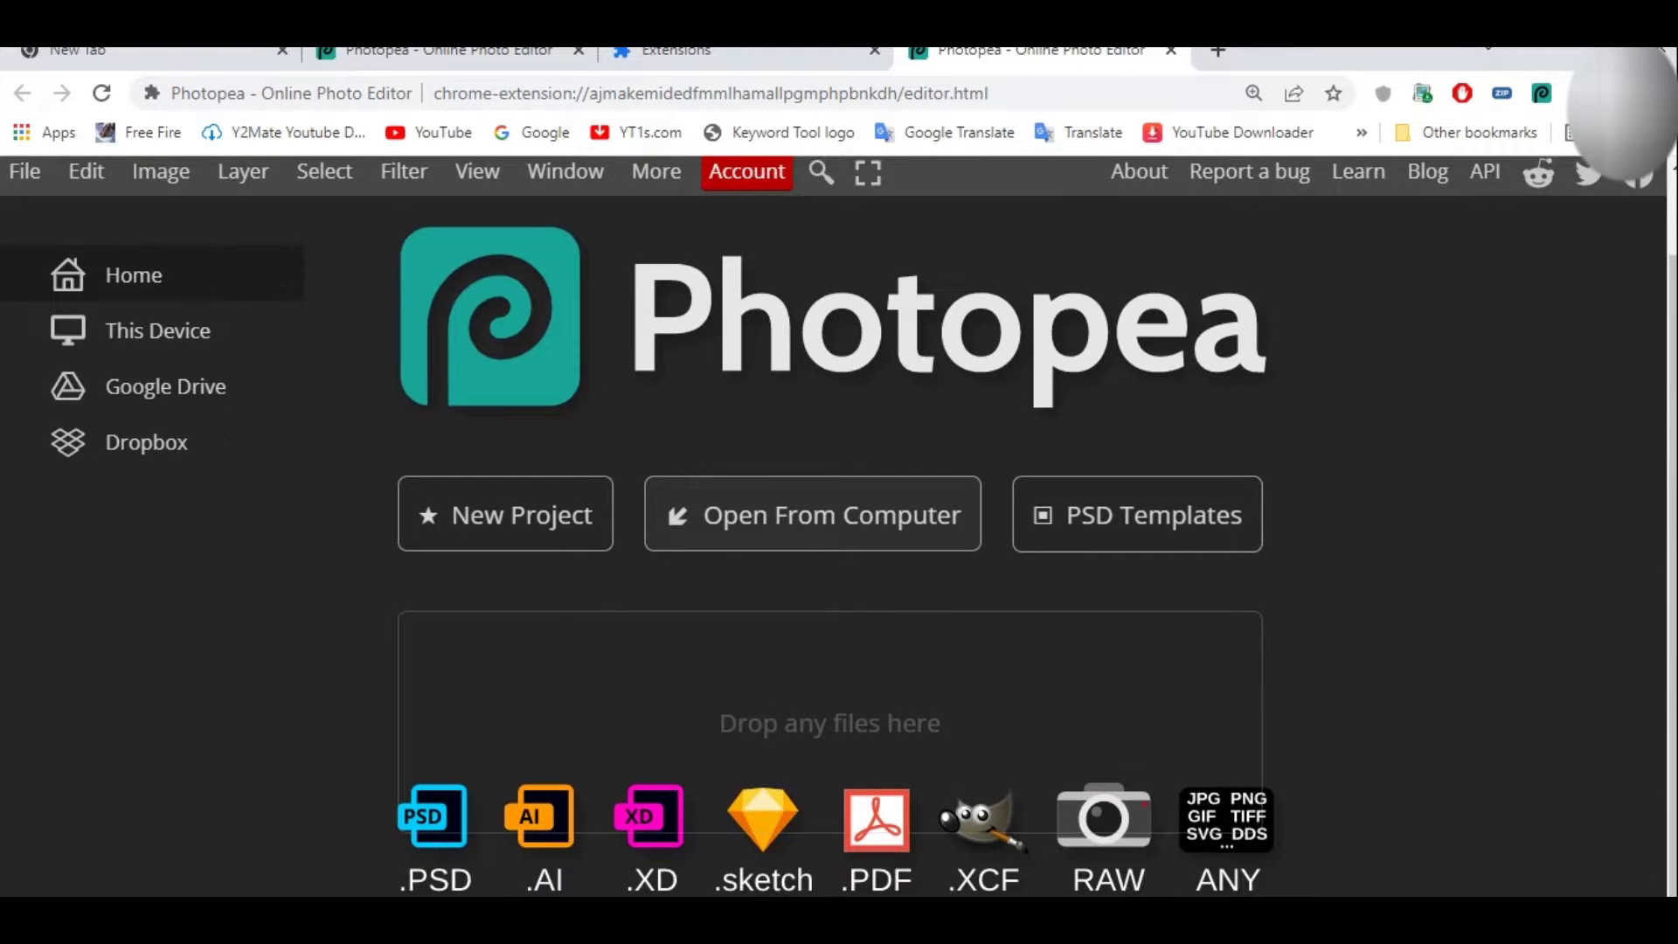
scroll(1628, 109, up, 1)
scroll(1625, 111, down, 1)
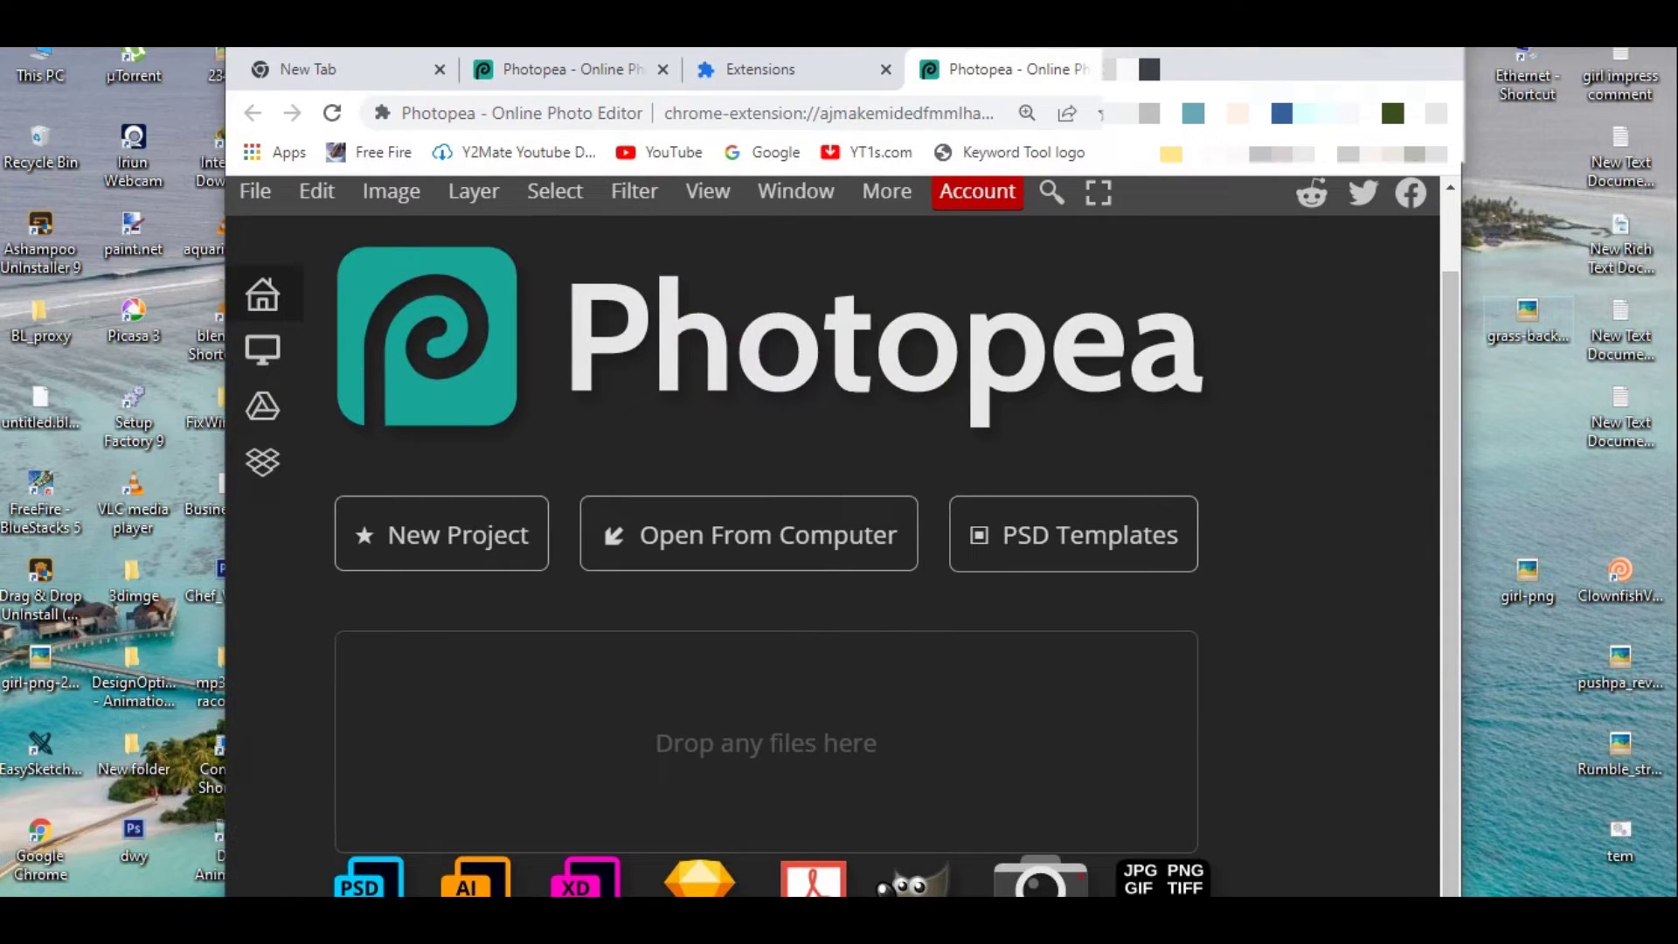
Drag the girl-png file from the desktop into Photopea, then maximize the browser window
mouse_move(1150, 69)
mouse_down()
mouse_move(1127, 90)
mouse_move(1159, 80)
mouse_up()
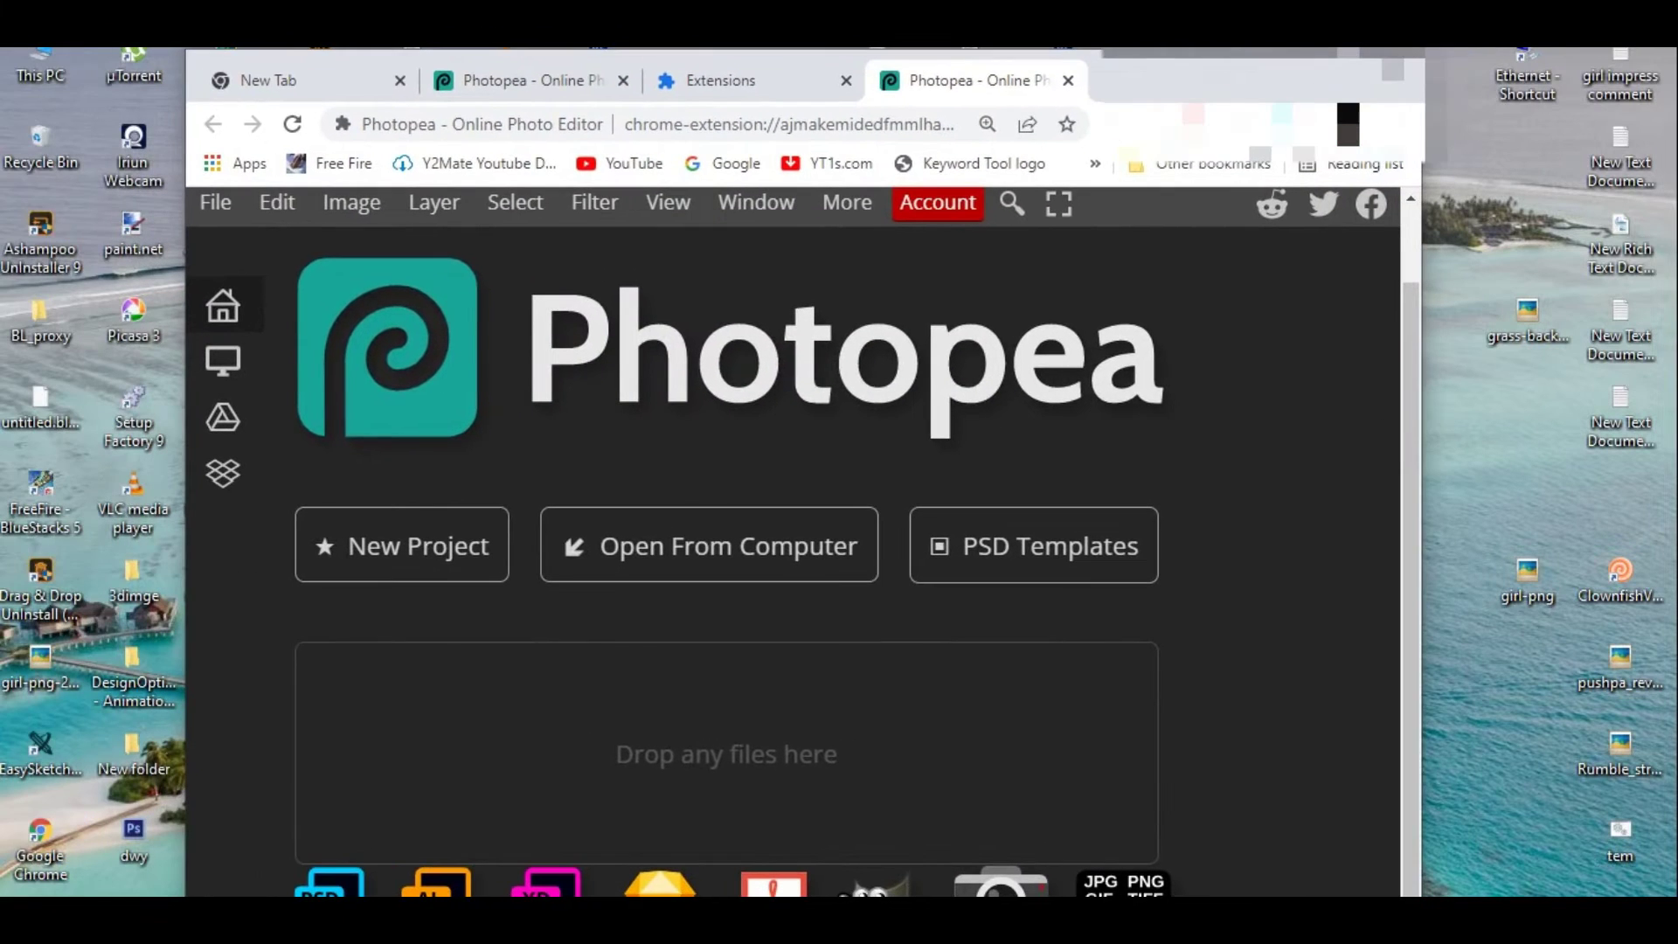
drag(1528, 573, 769, 743)
click(1451, 551)
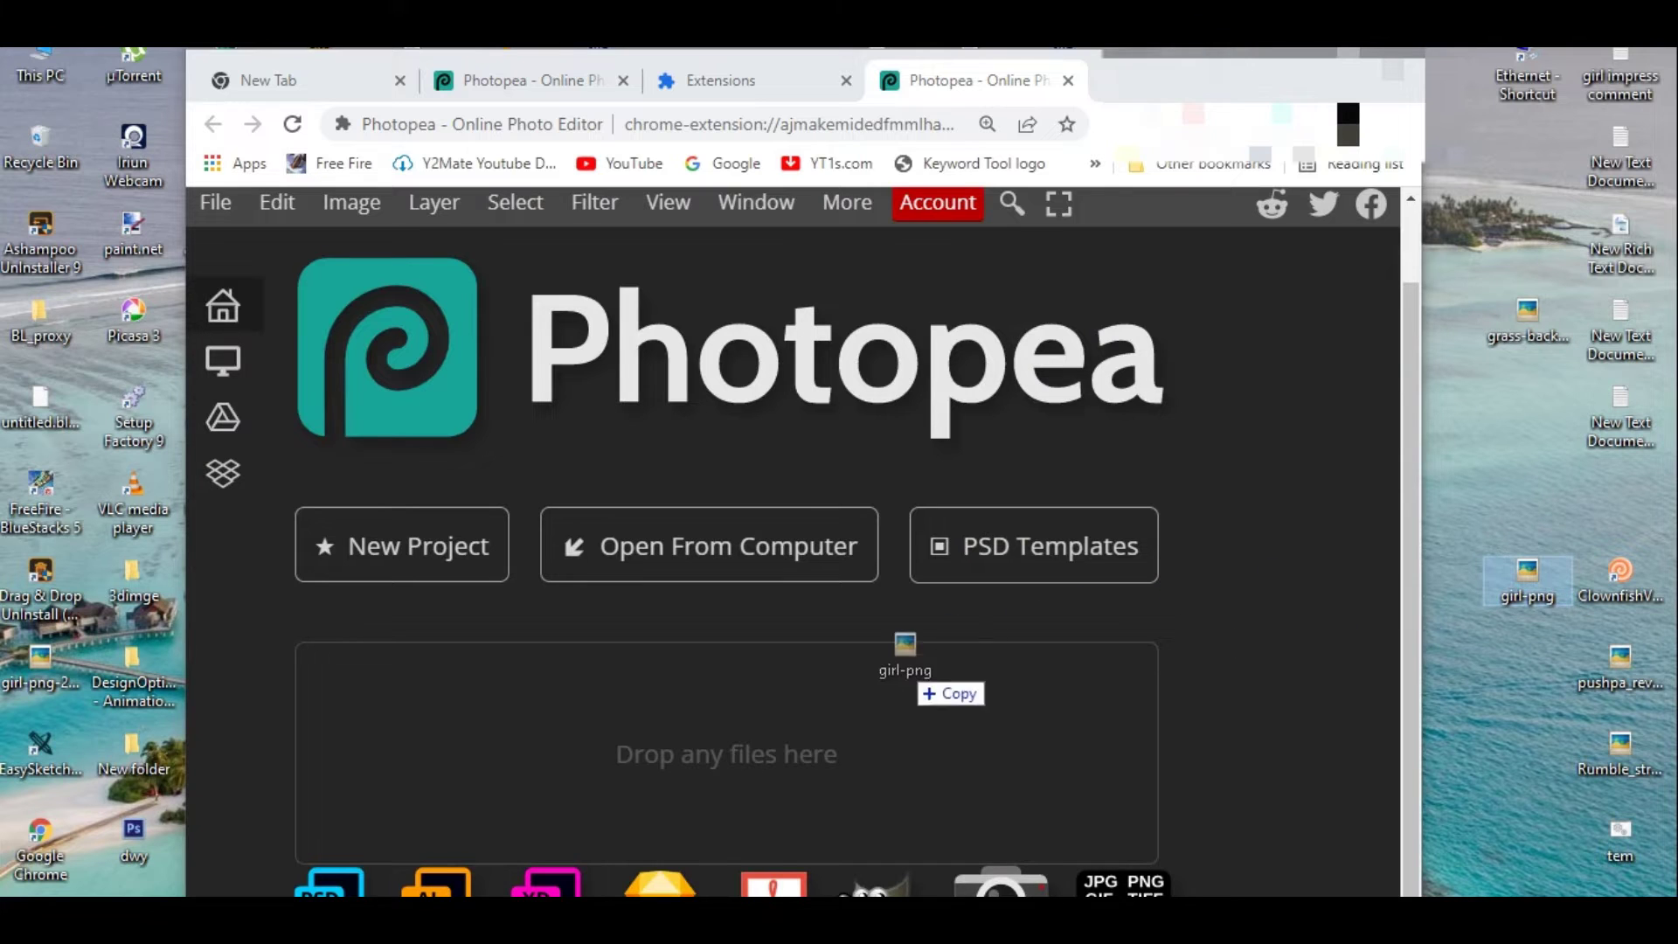
drag(1527, 577, 734, 756)
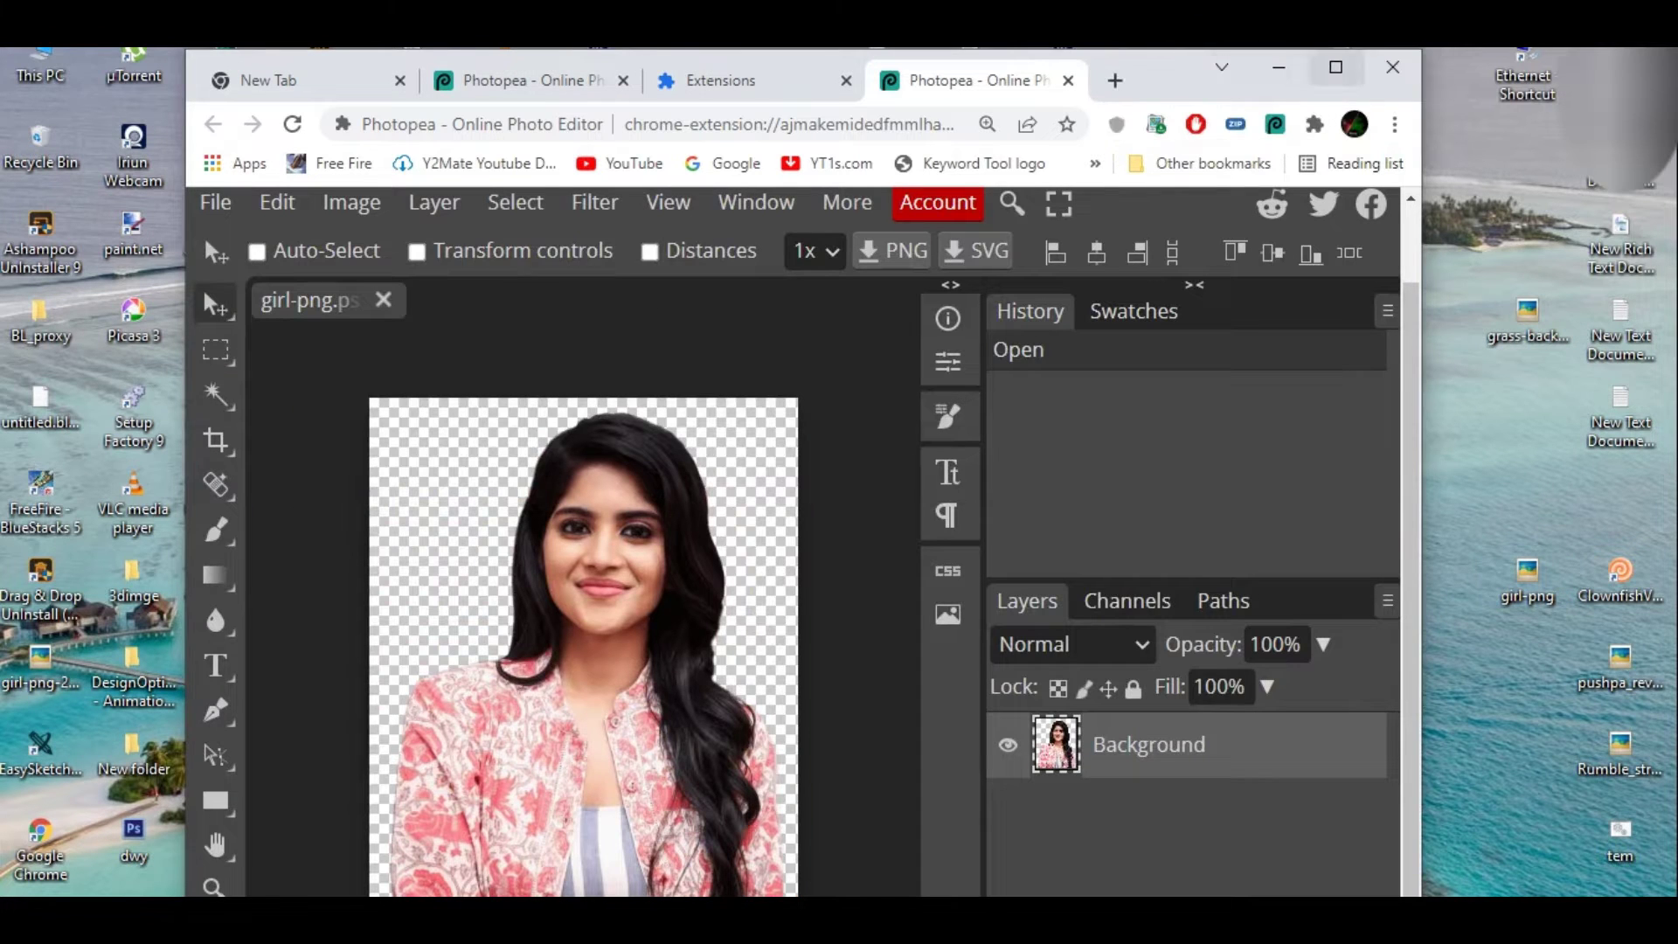
click(1335, 67)
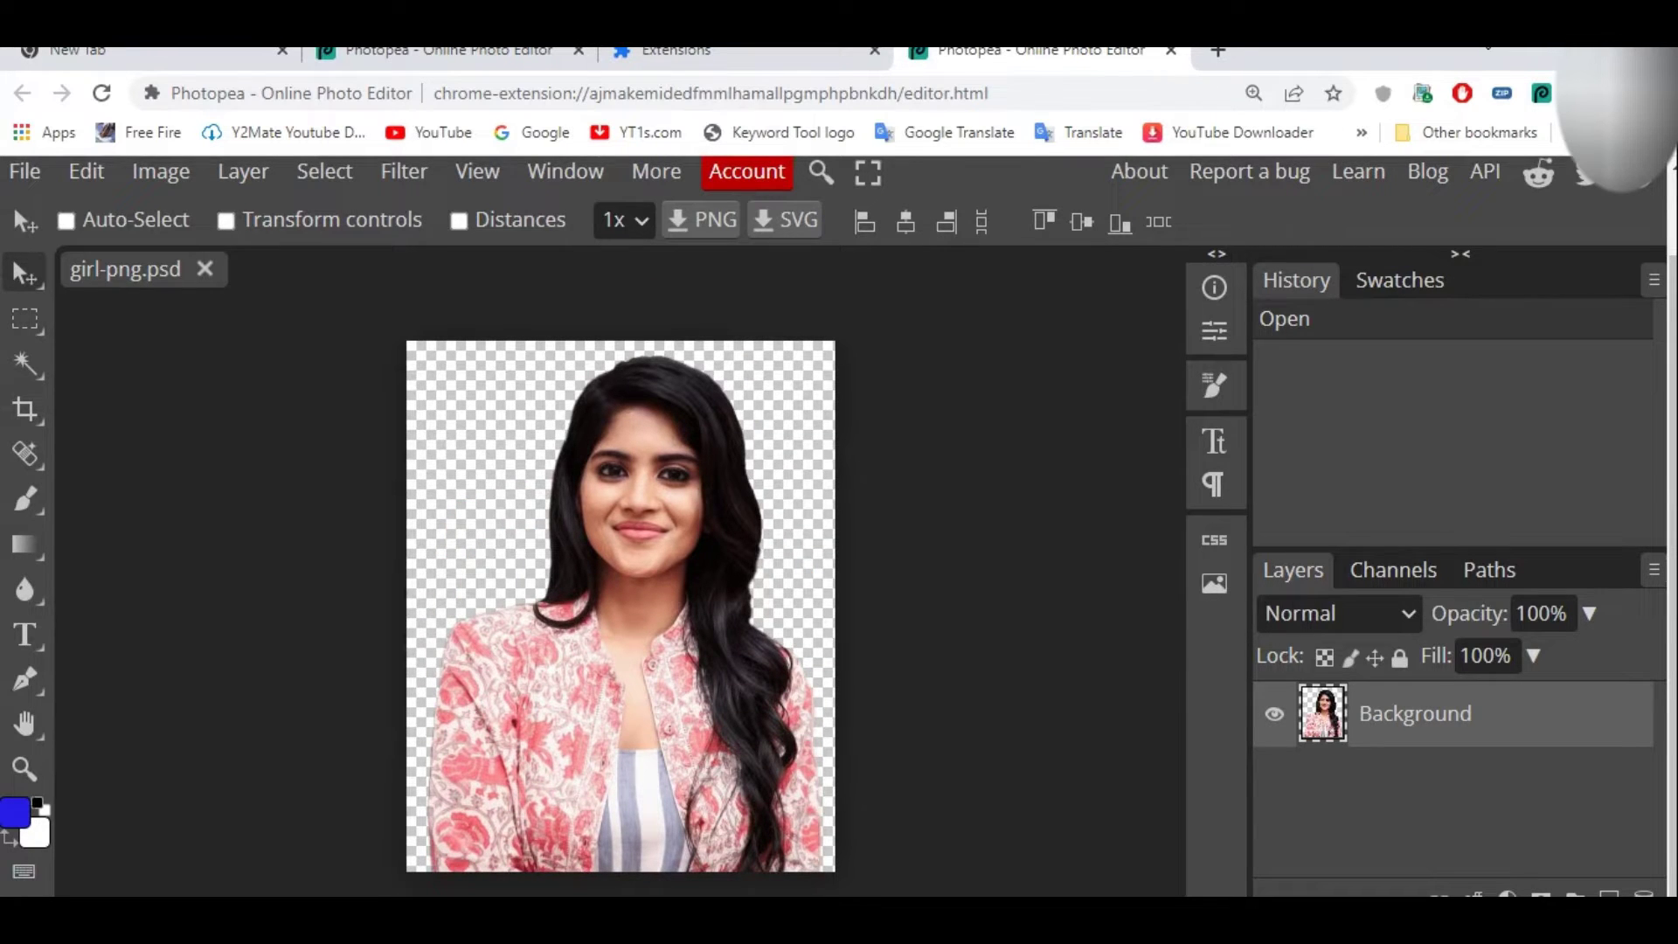
Browse the Move, Select, Crop, Brush, Gradient, Blur and Pen tool flyouts, leaving a Shape 1 layer
right_click(24, 273)
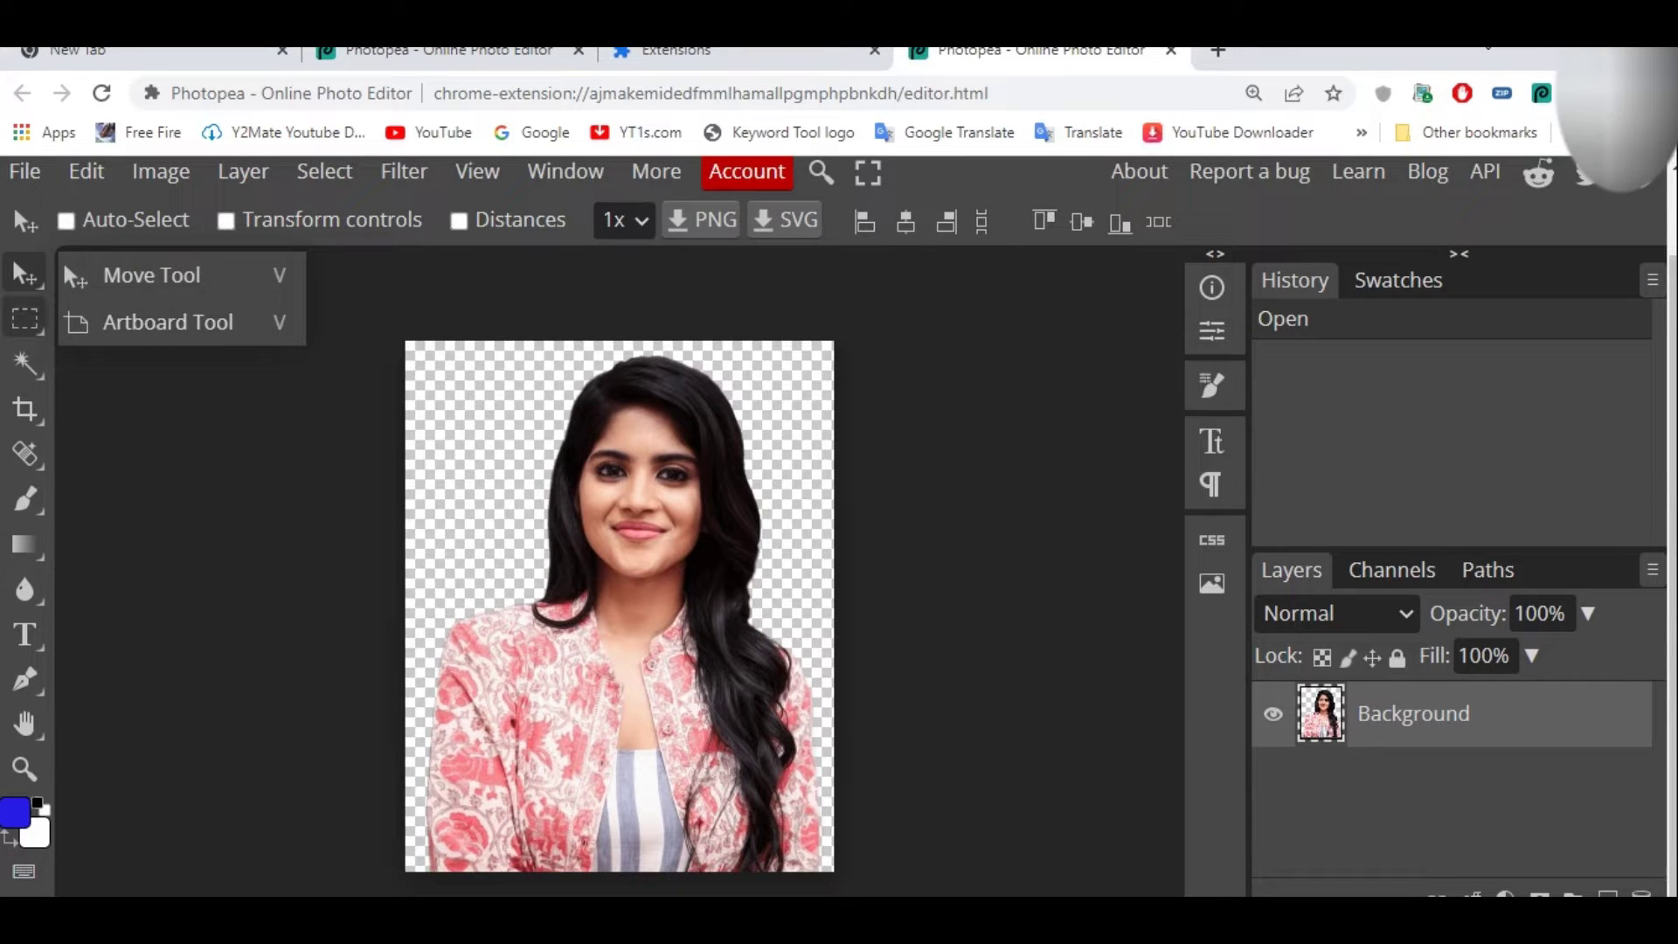
right_click(24, 319)
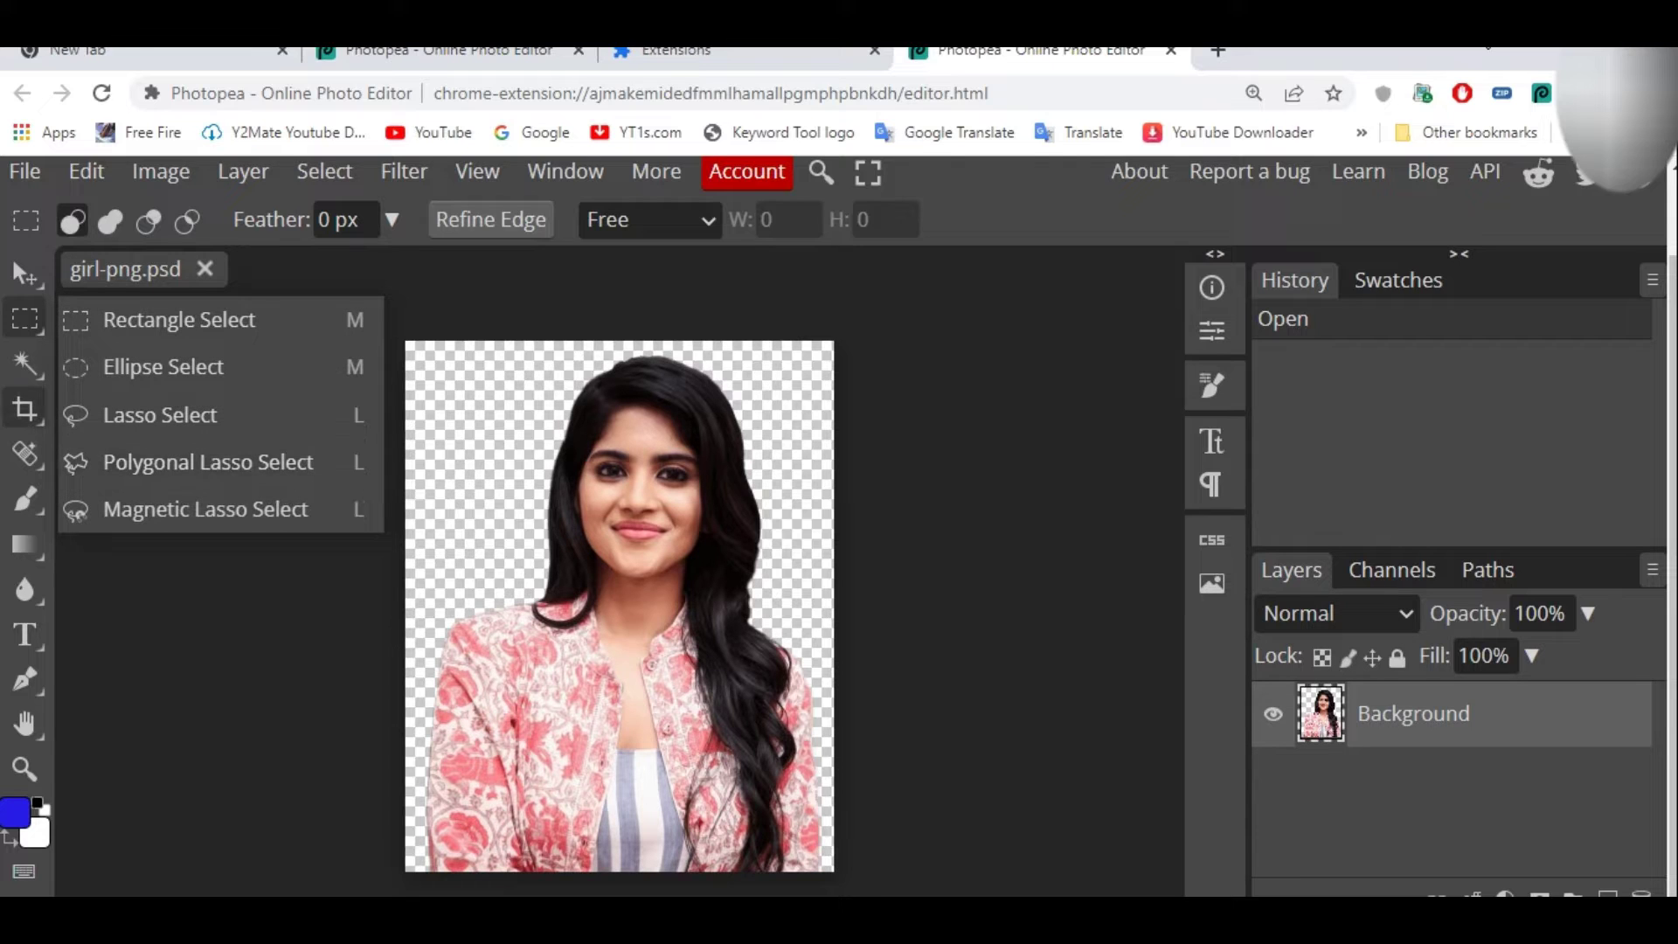
right_click(25, 409)
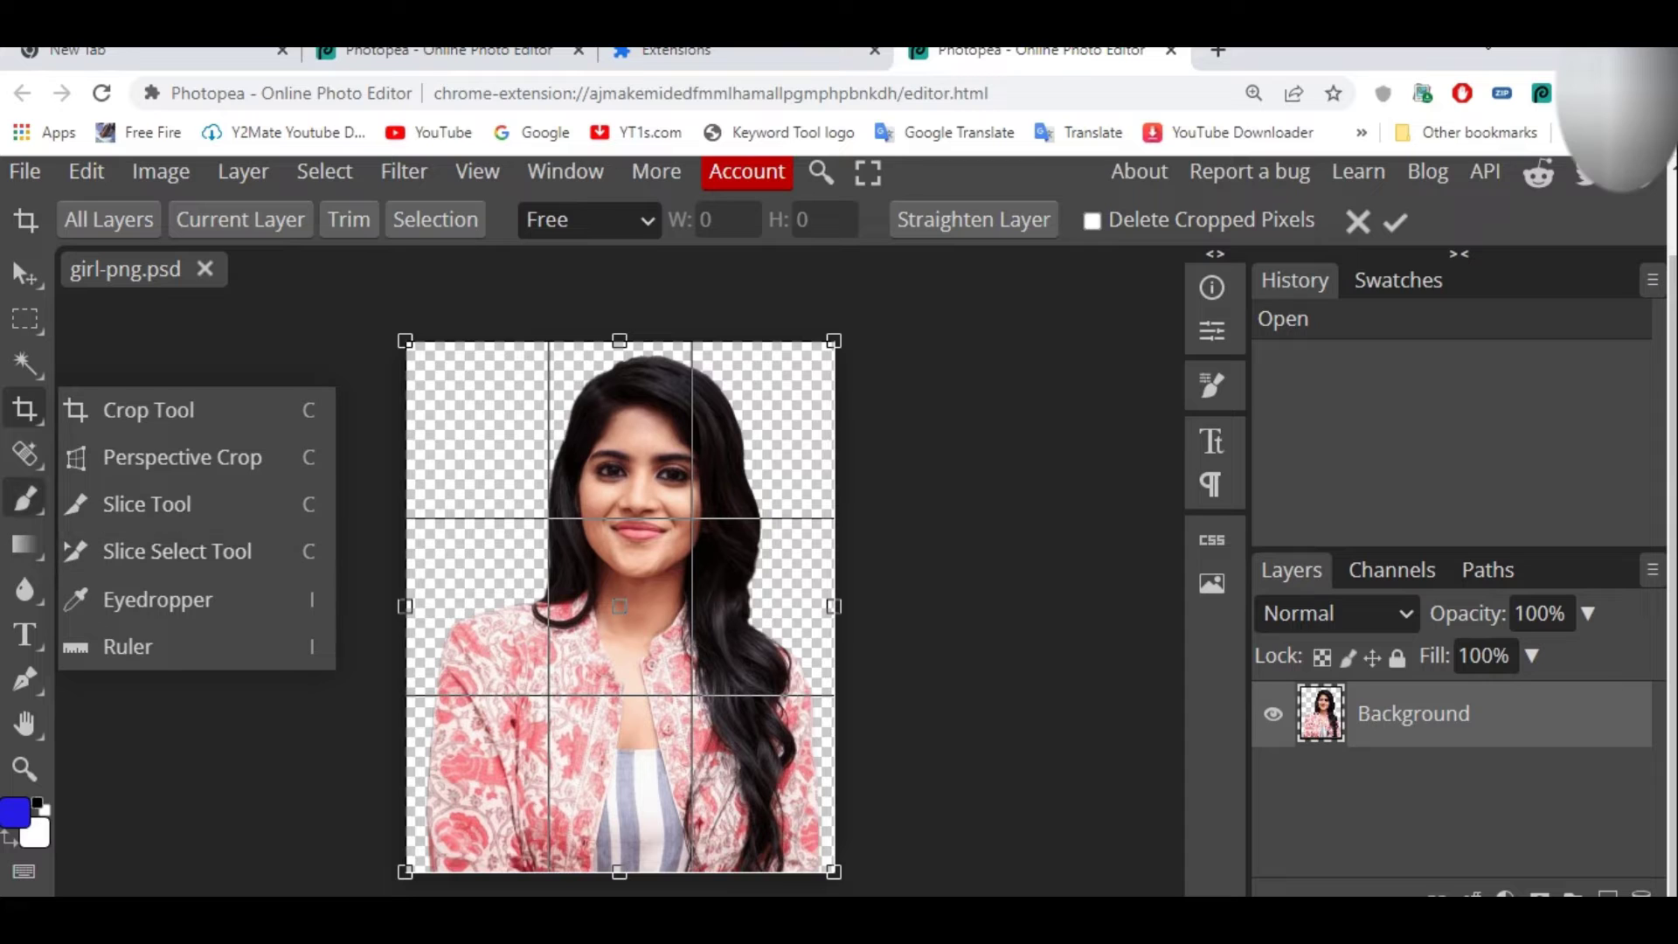
right_click(24, 500)
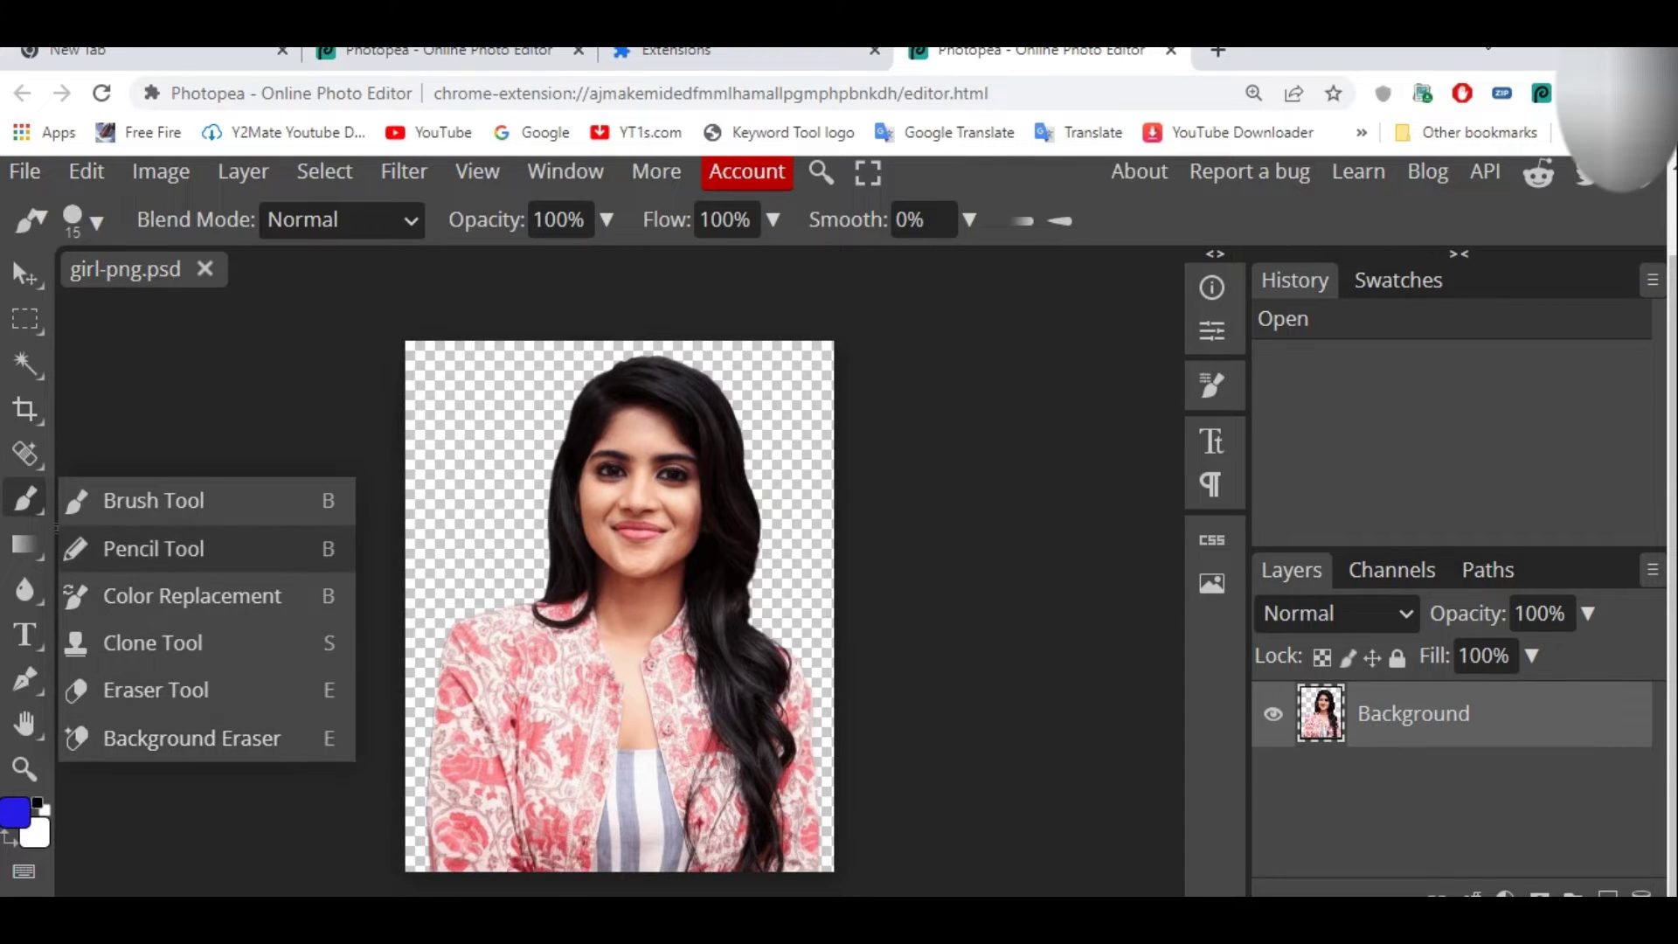
right_click(24, 546)
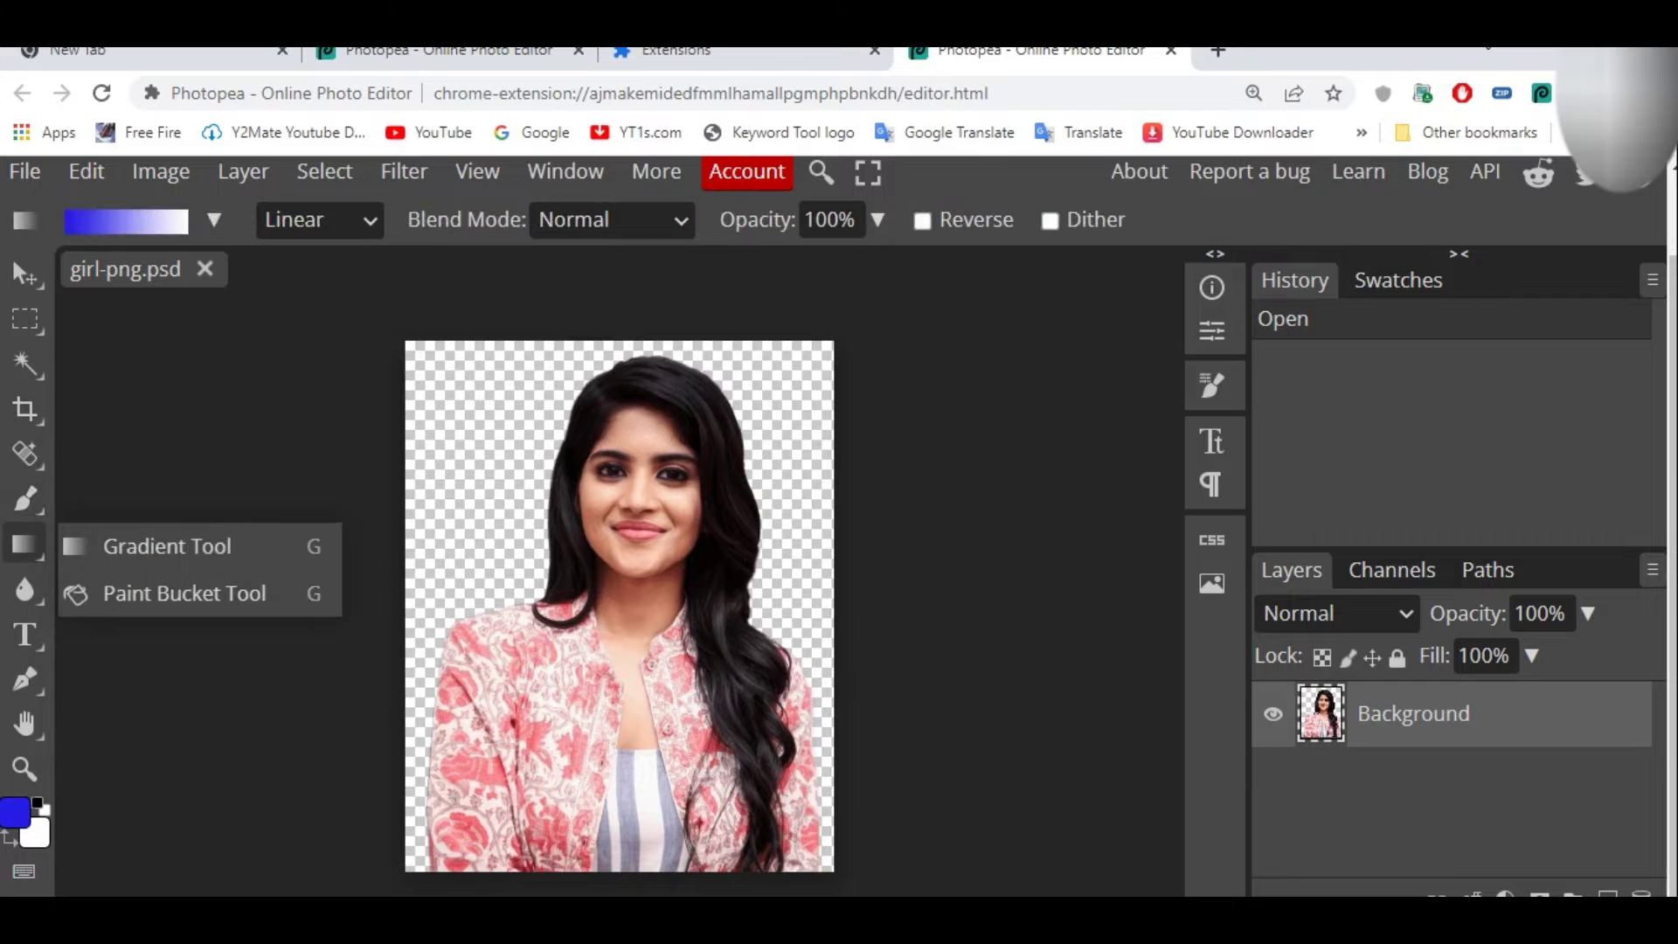
right_click(24, 590)
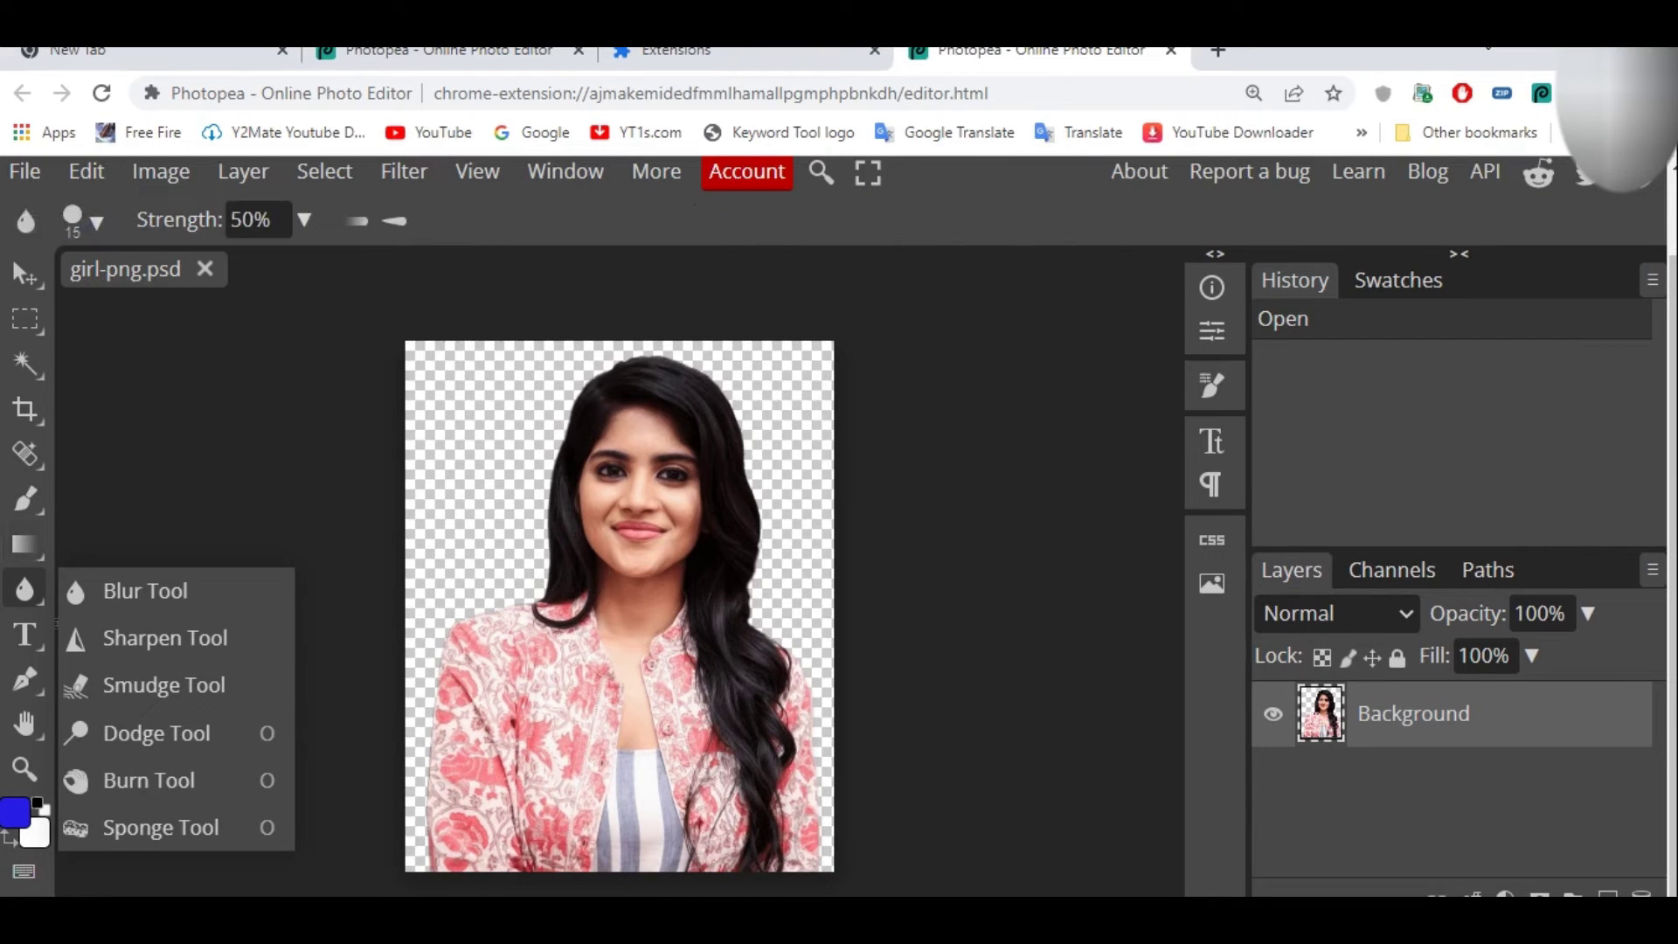
right_click(24, 679)
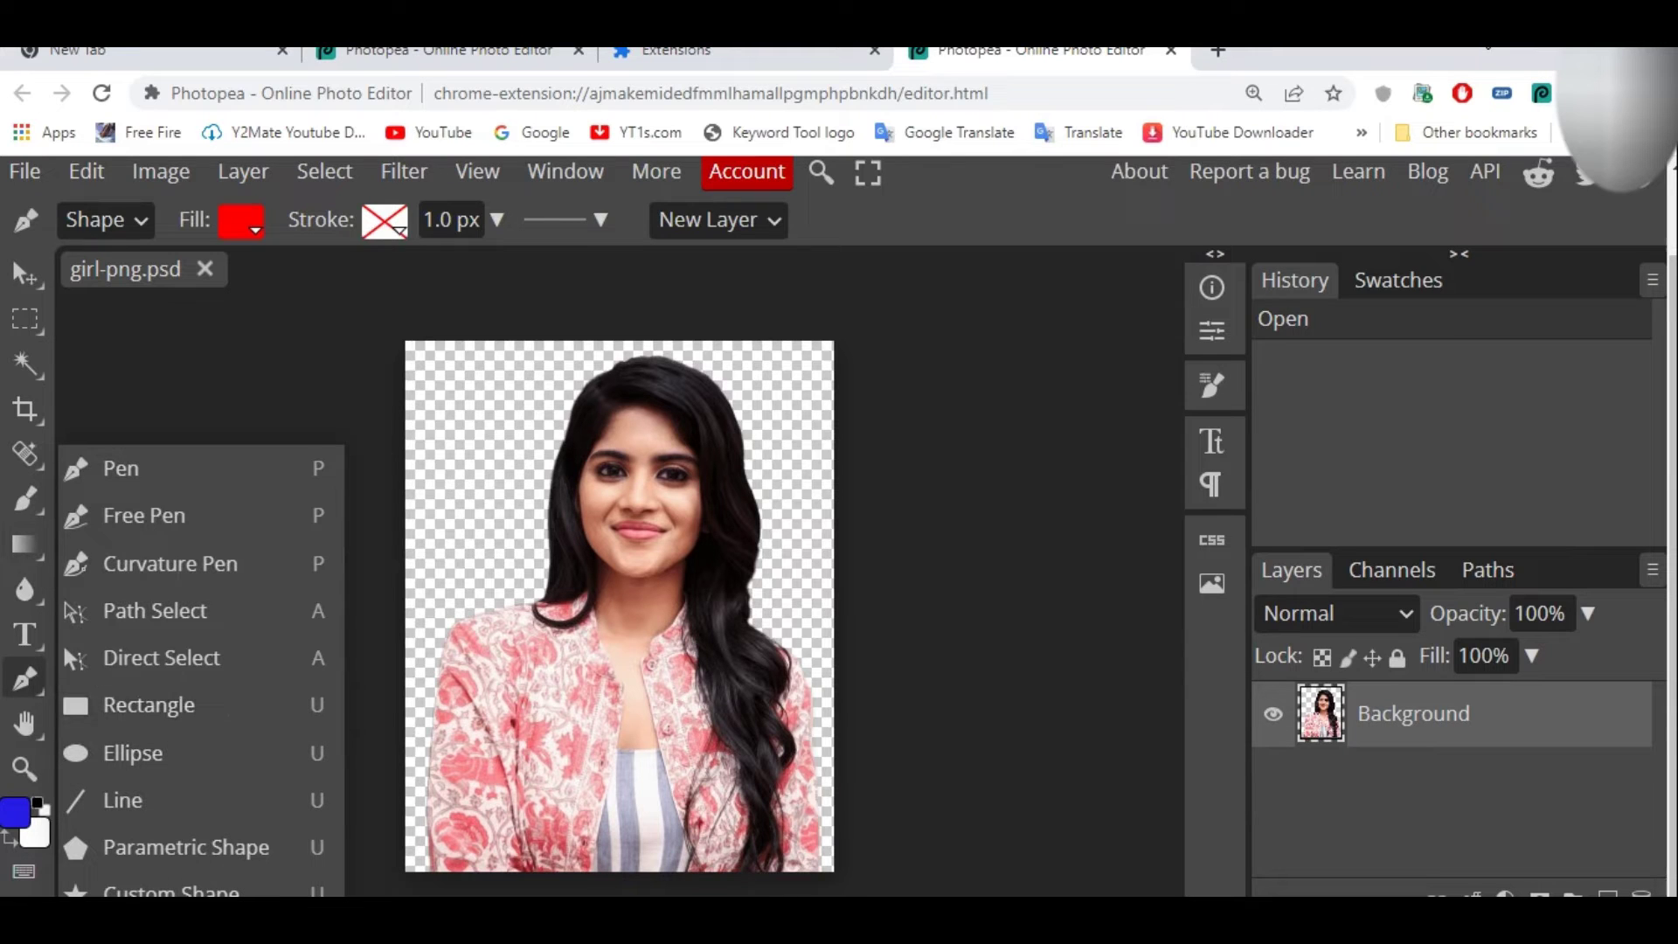
click(321, 340)
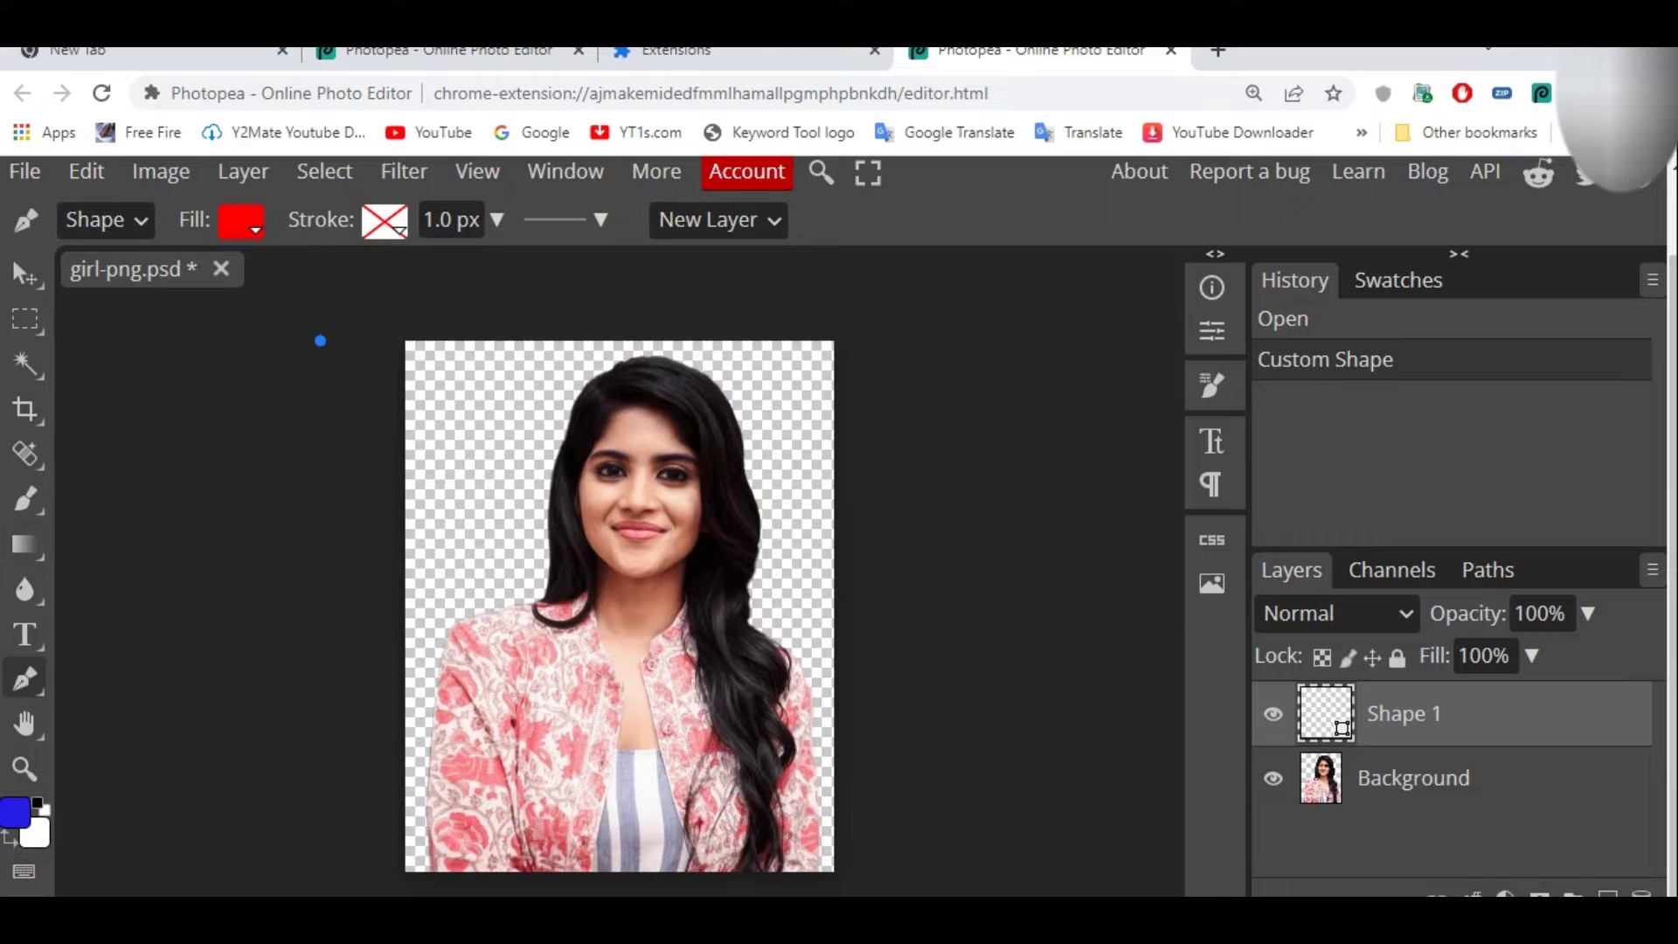
right_click(21, 273)
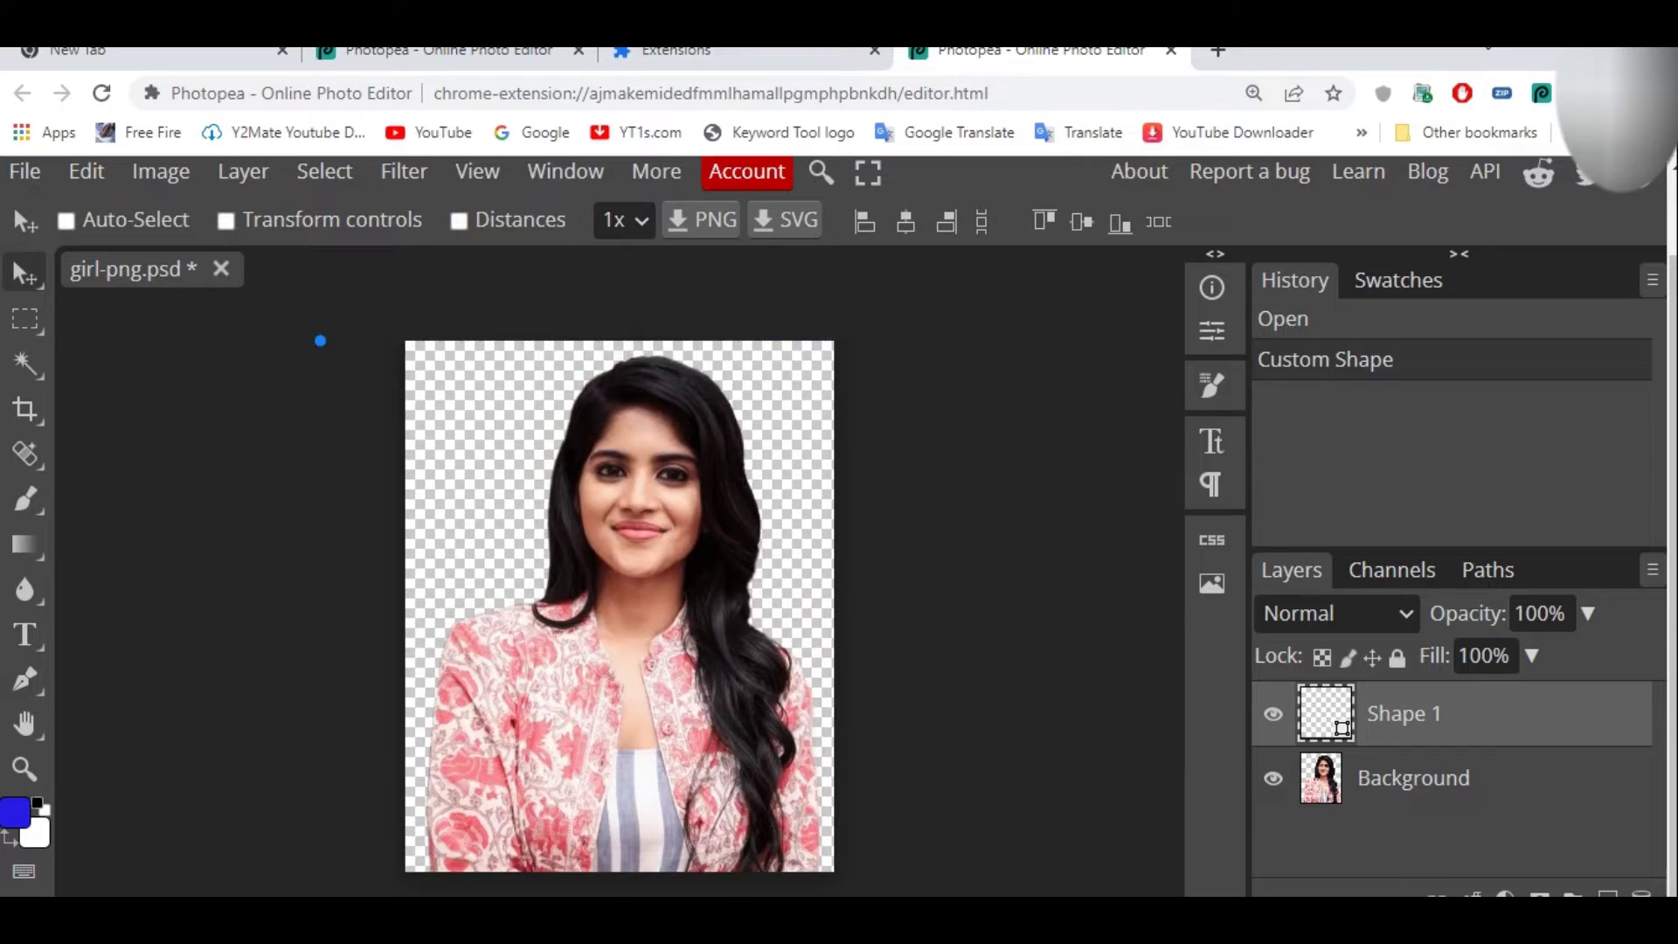
right_click(24, 319)
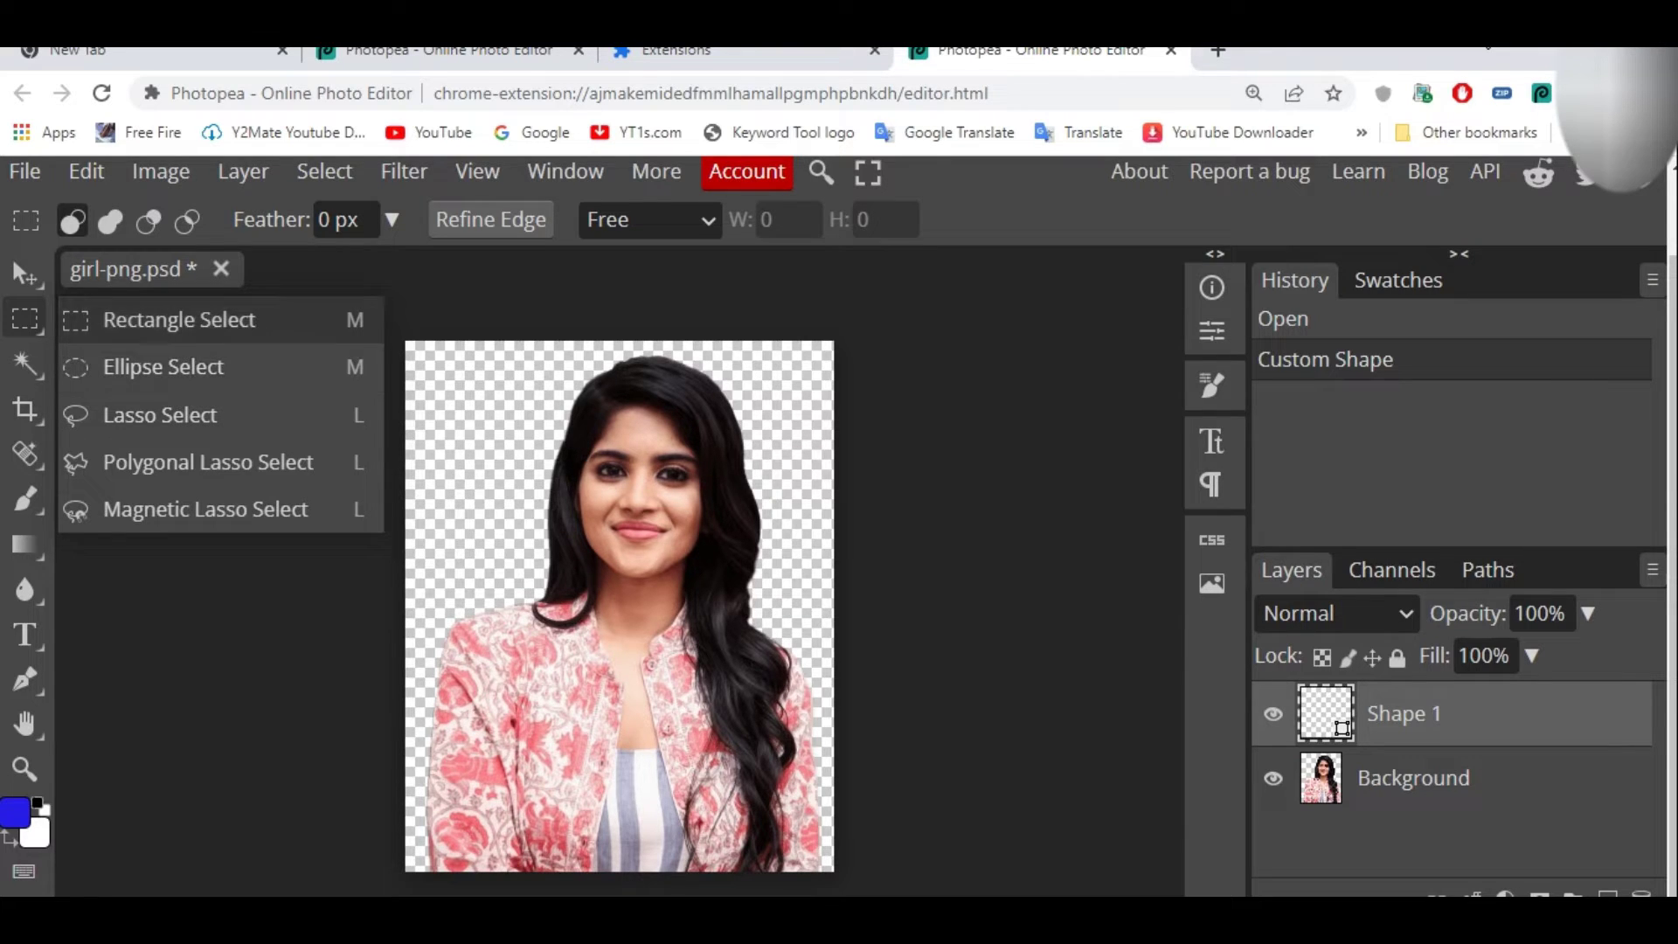
Try Select All and a Magic Wand selection on the canvas, clearing each with Ctrl+D
click(26, 364)
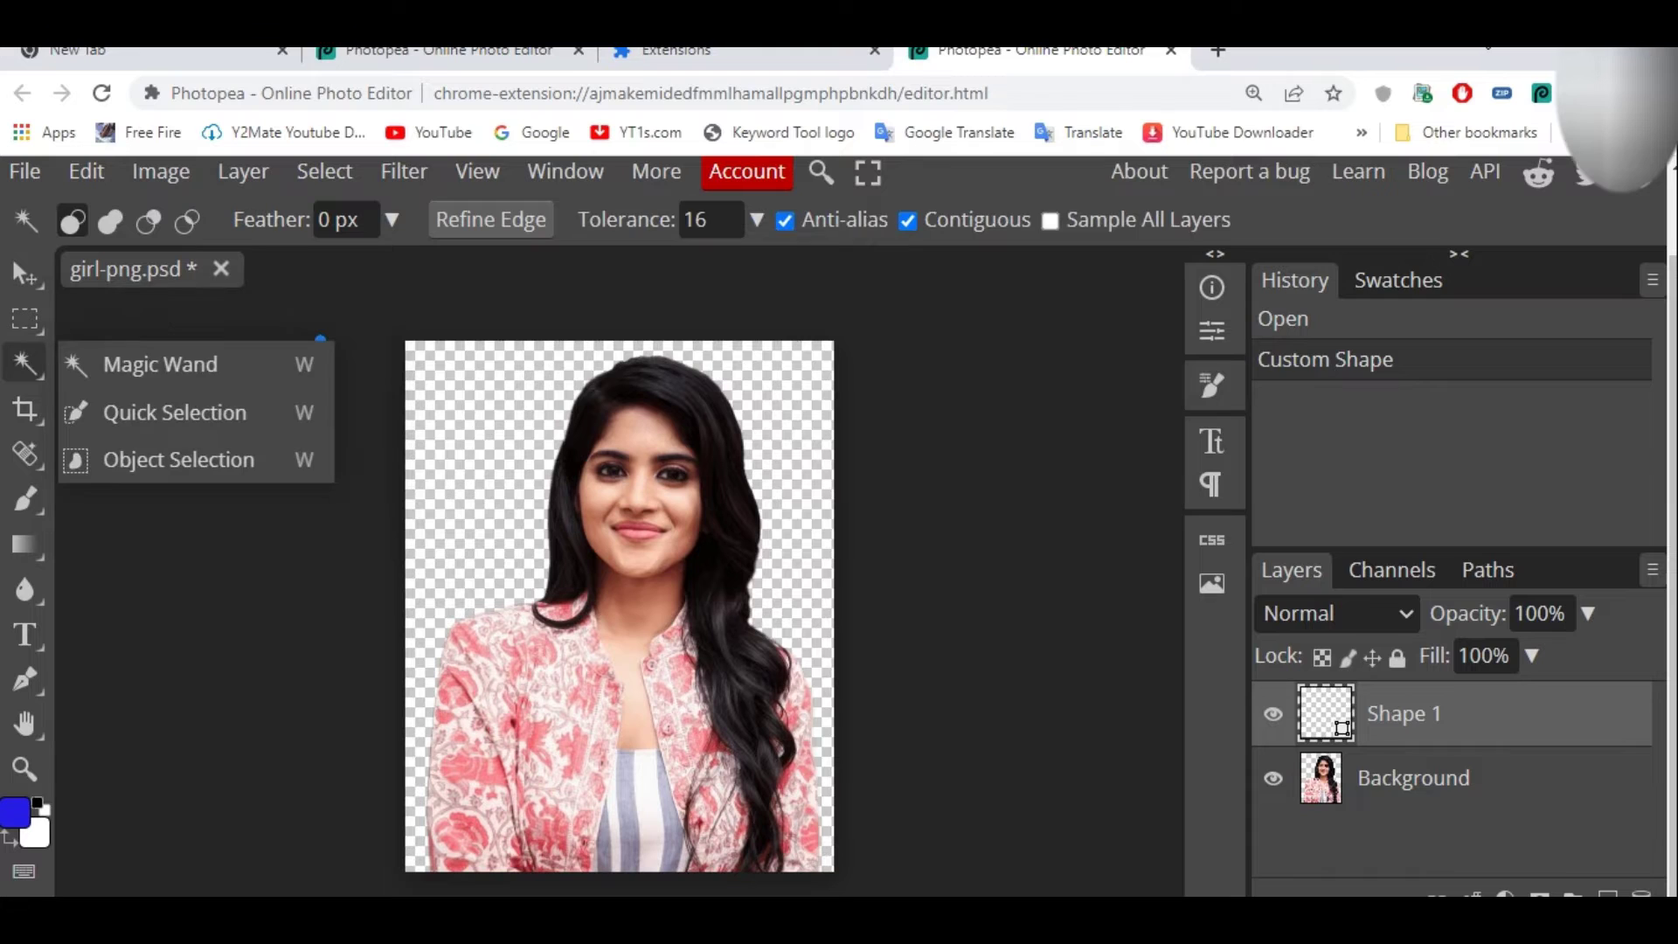
key(ctrl+a)
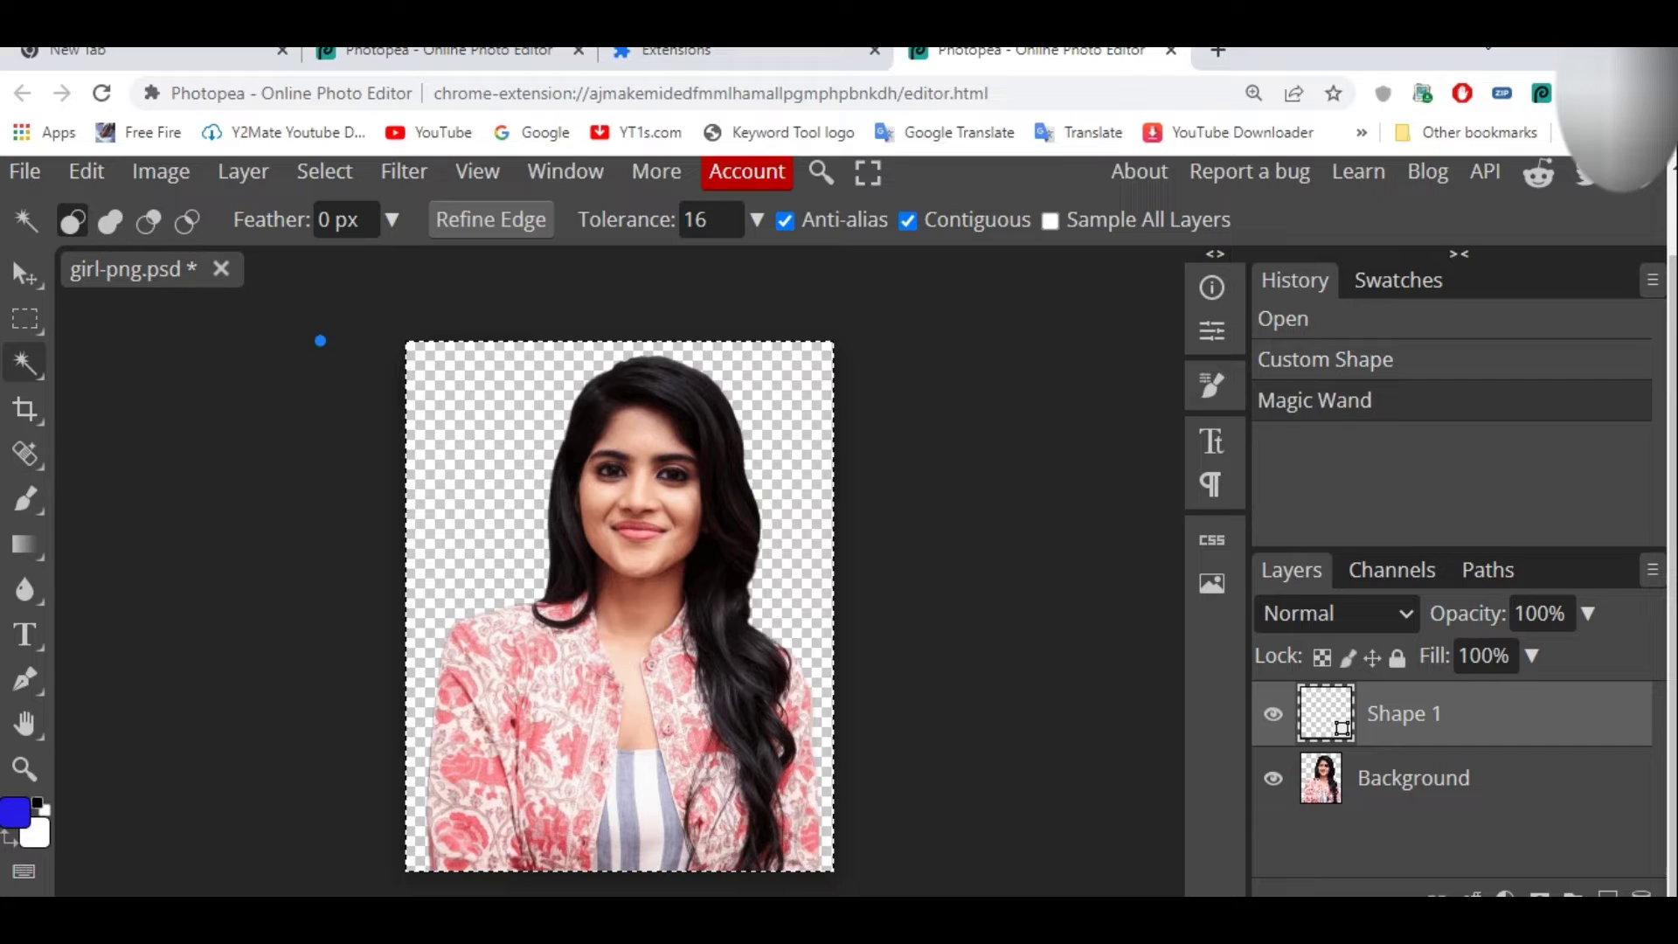
key(shift+Up)
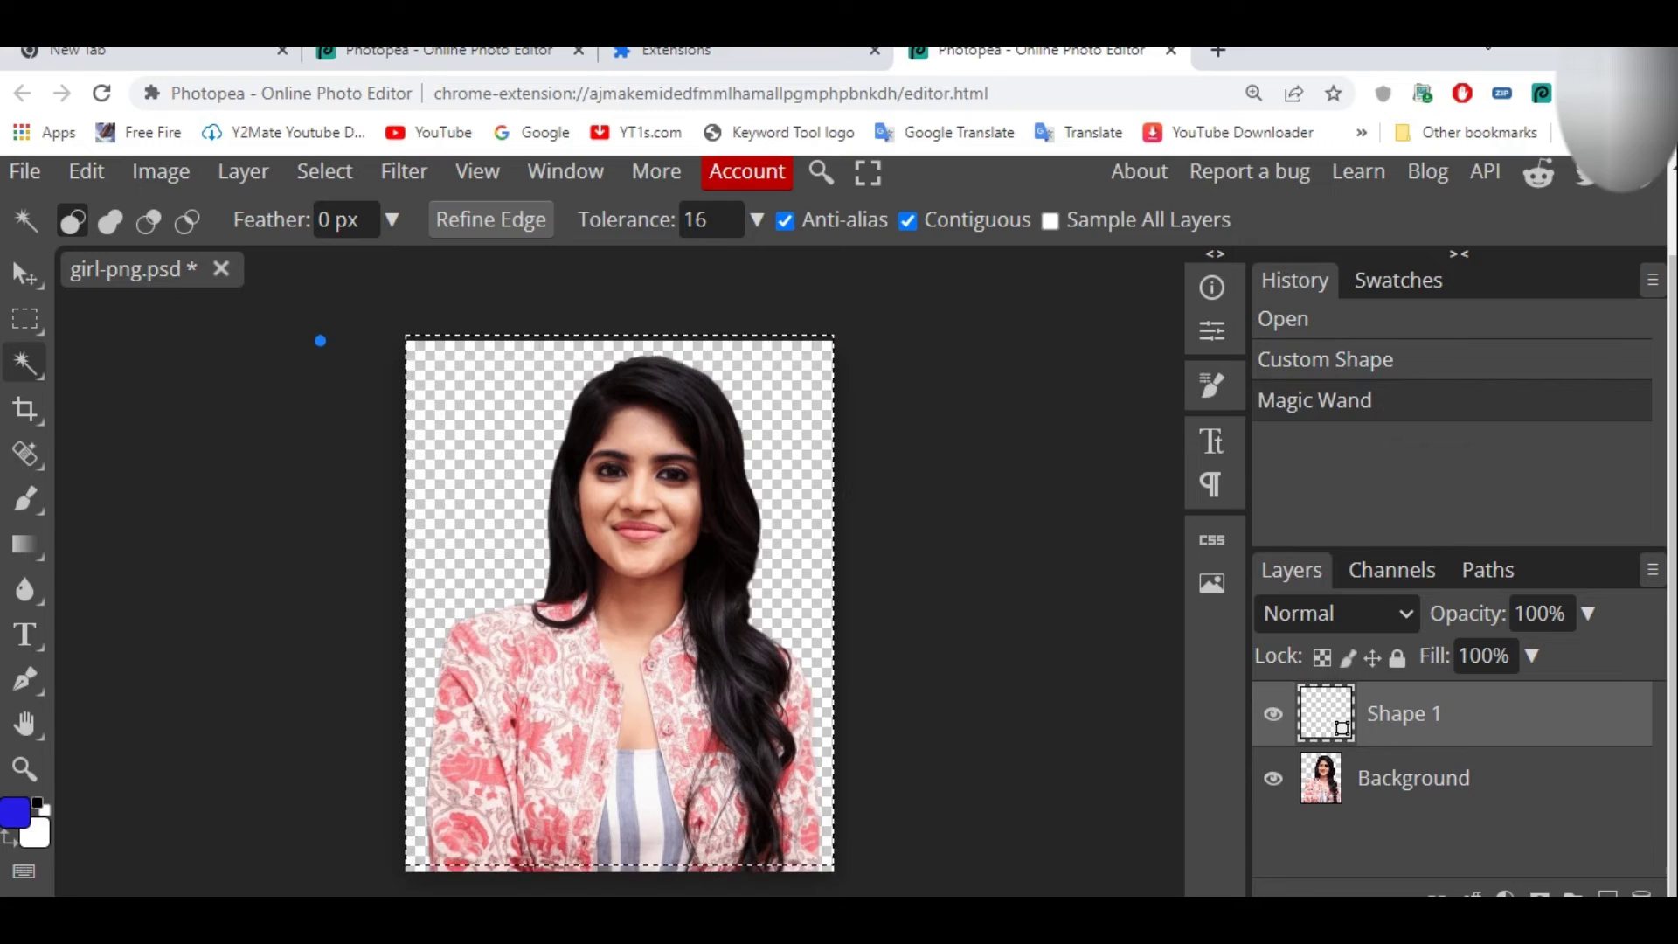
key(ctrl+d)
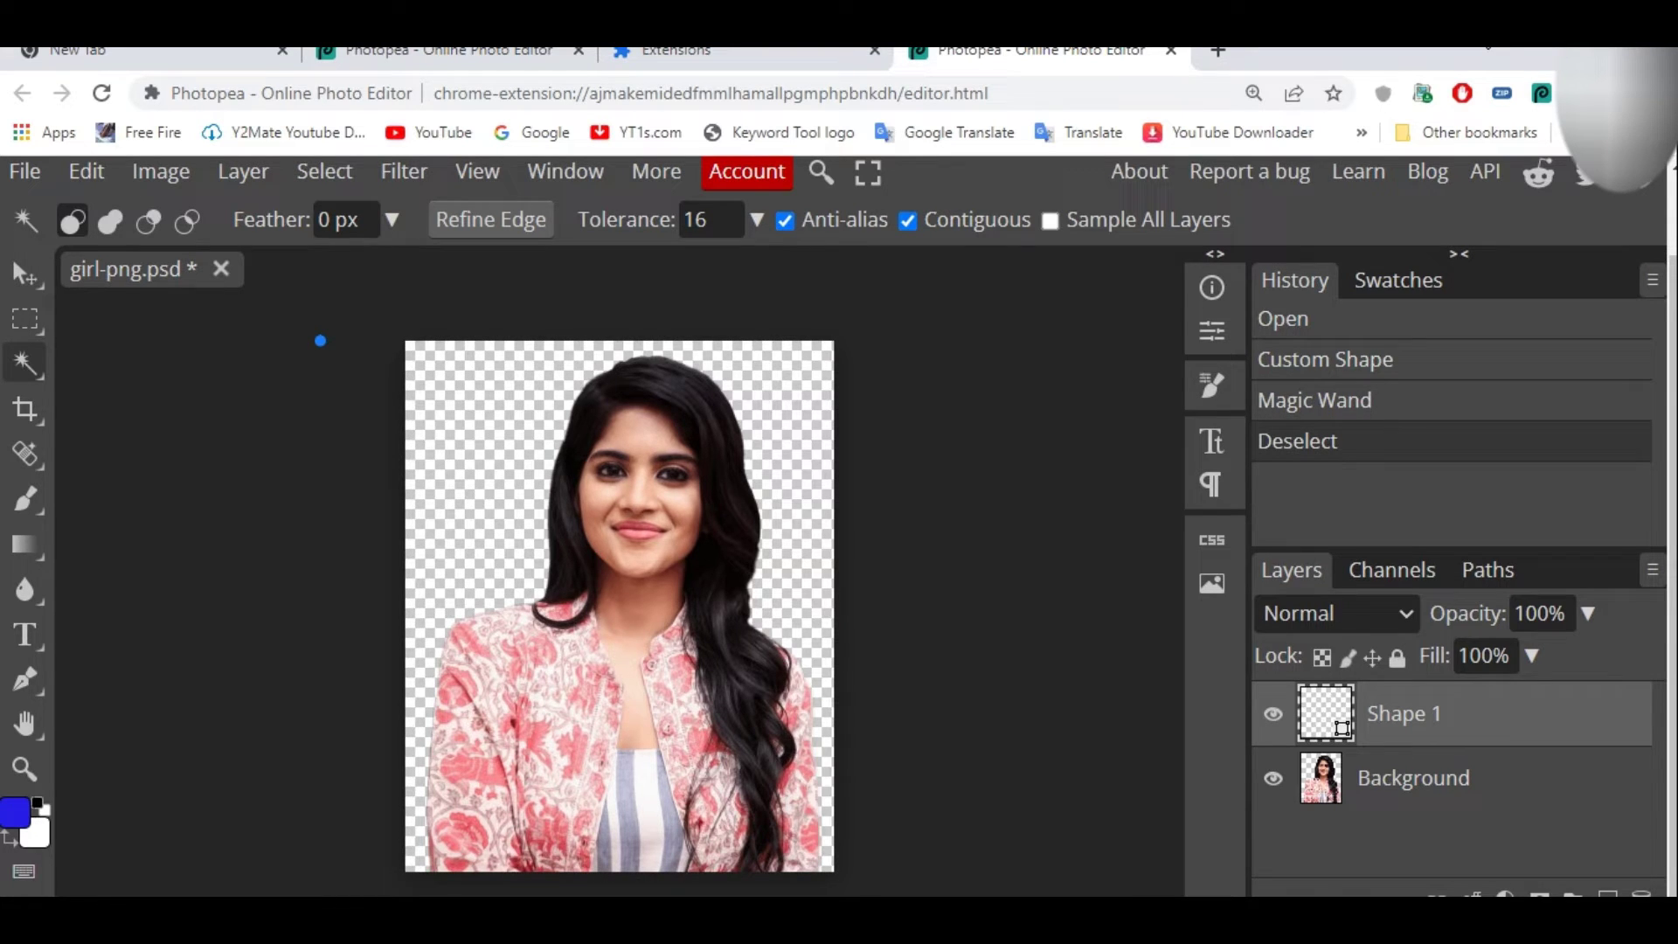
right_click(25, 363)
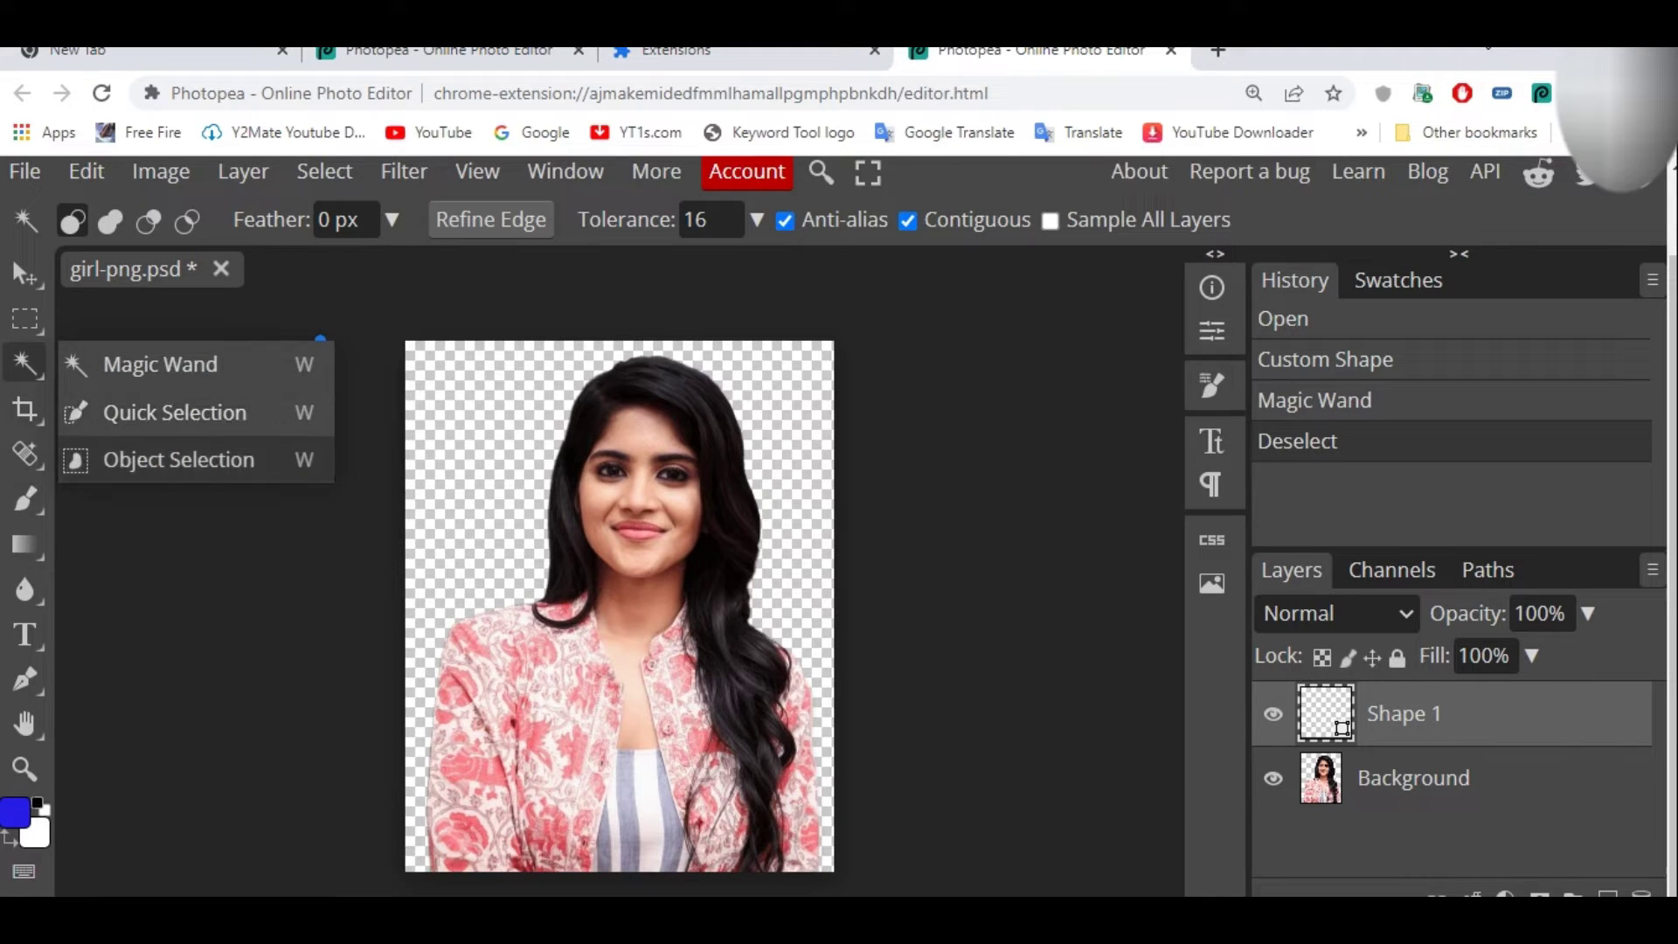
click(320, 340)
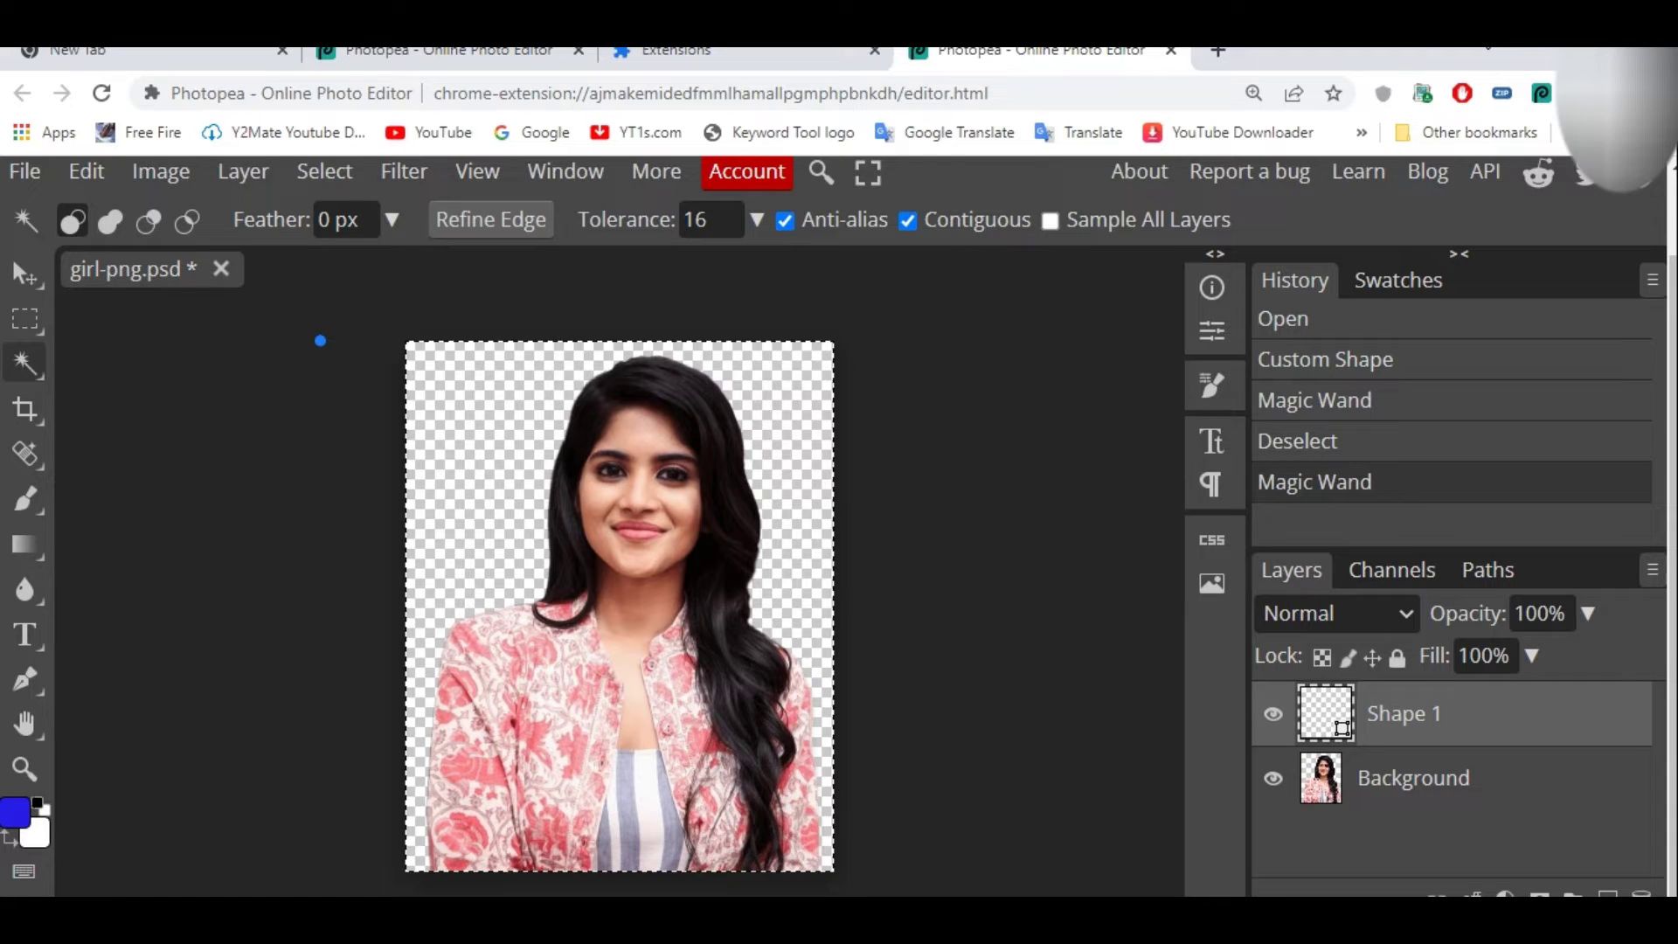
key(ctrl+d)
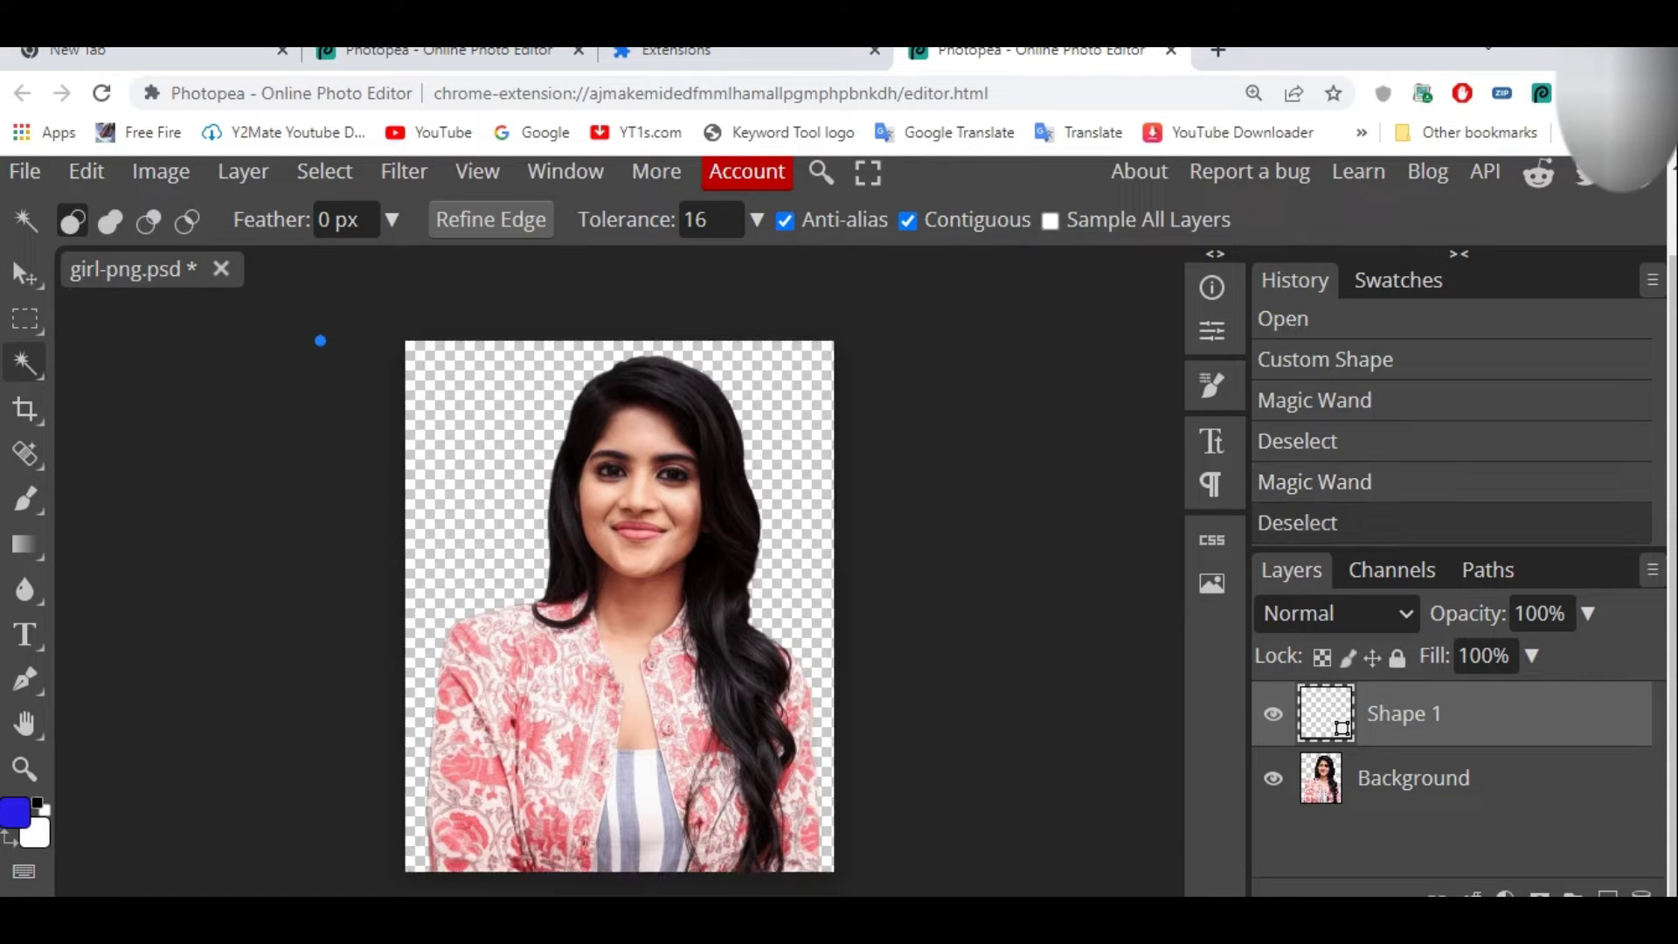
Choose the Magnetic Lasso tool from the selection tool group
right_click(24, 273)
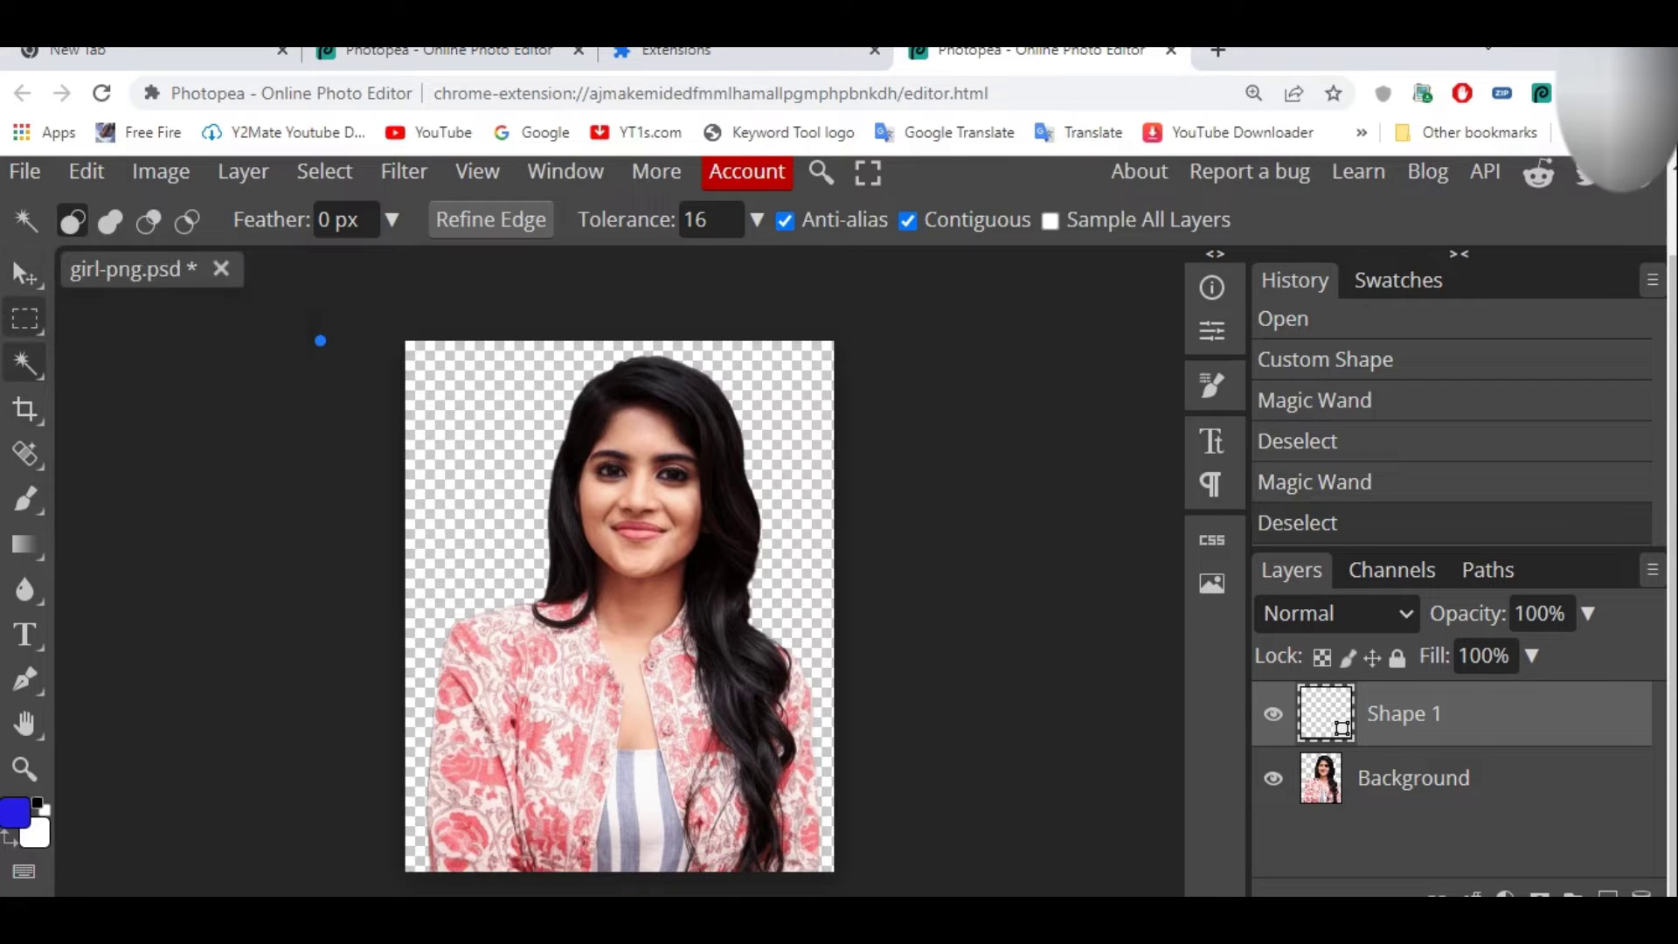
right_click(24, 319)
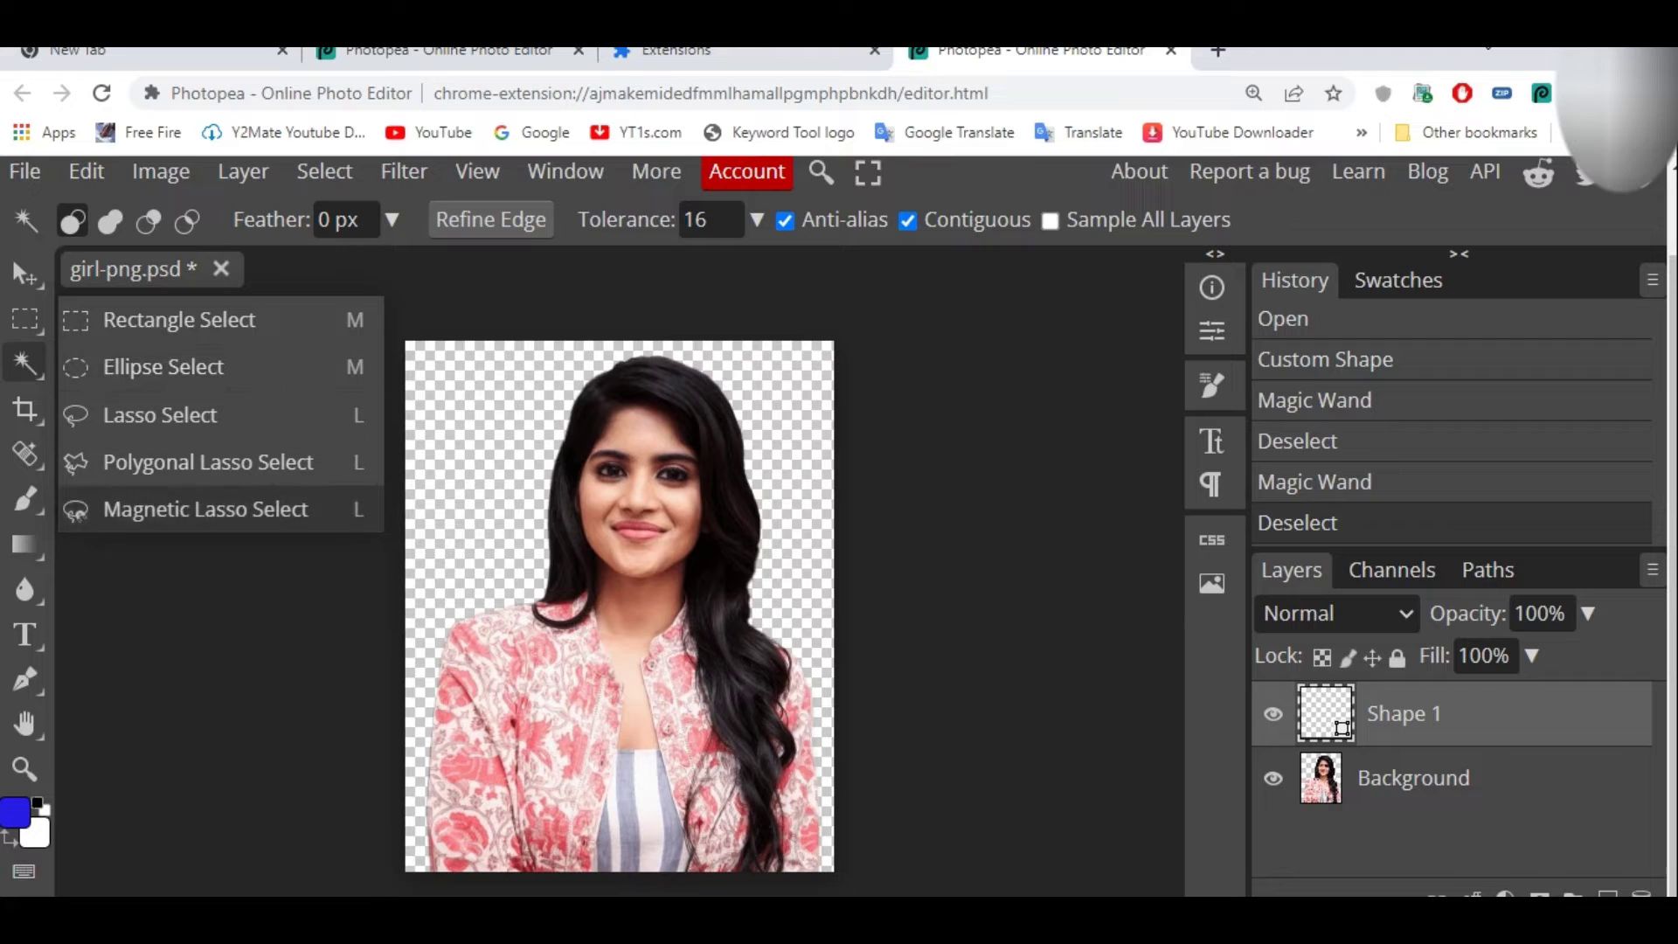
click(205, 509)
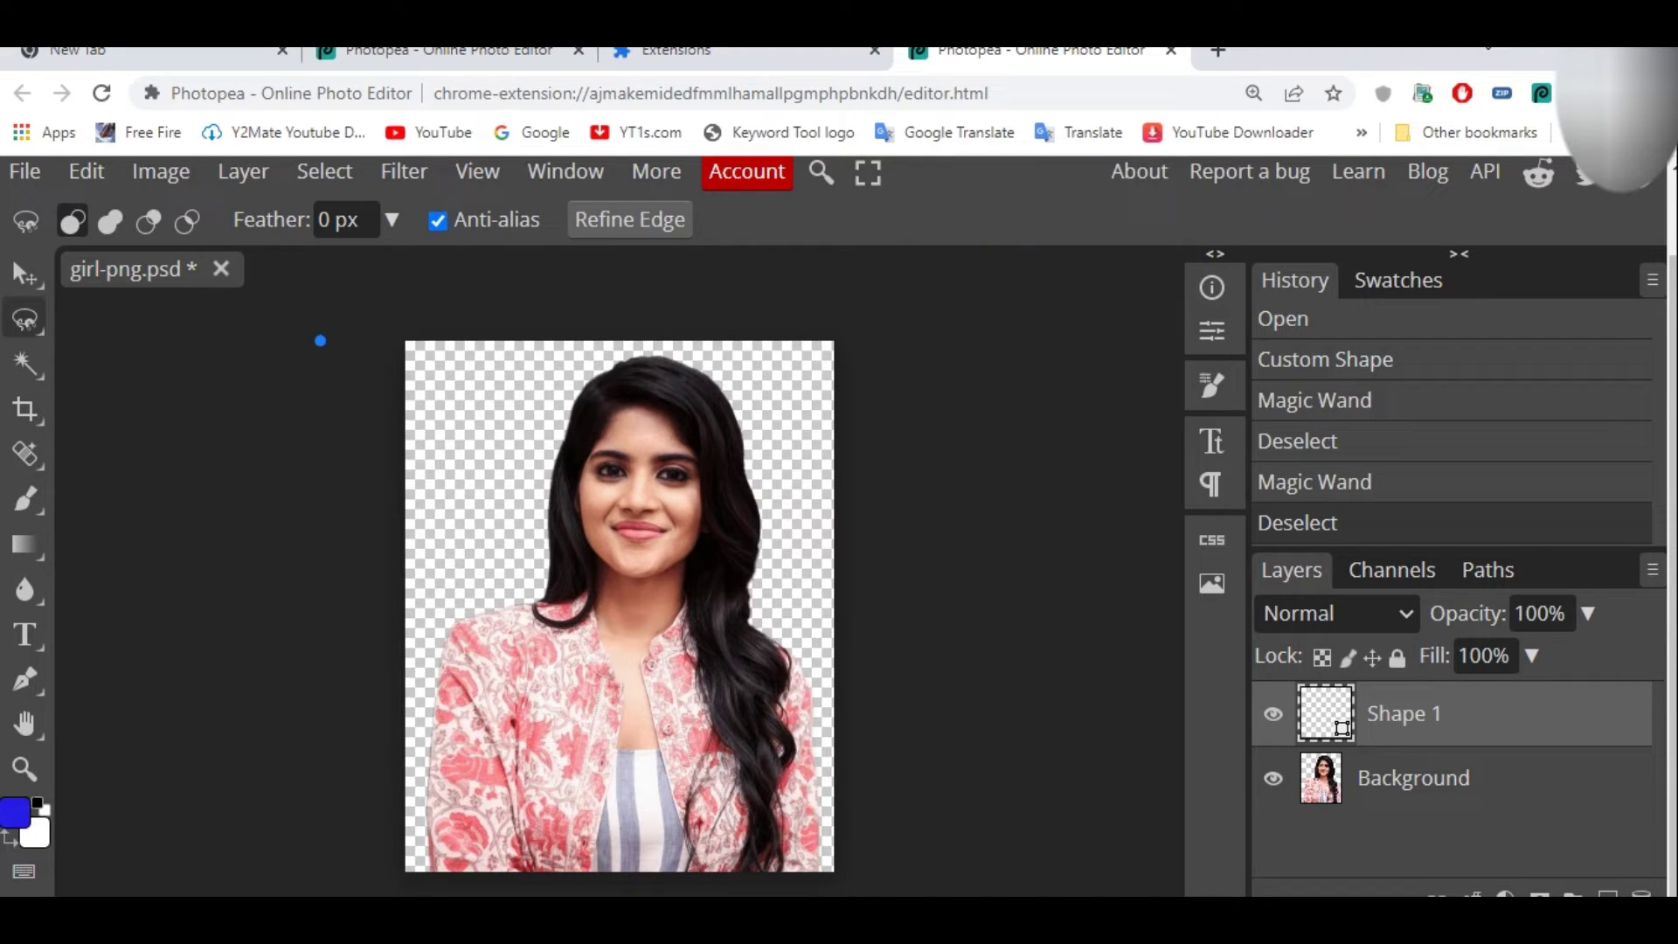
Trace a Magnetic Lasso selection from the hair edge around the woman's outline
key(Return)
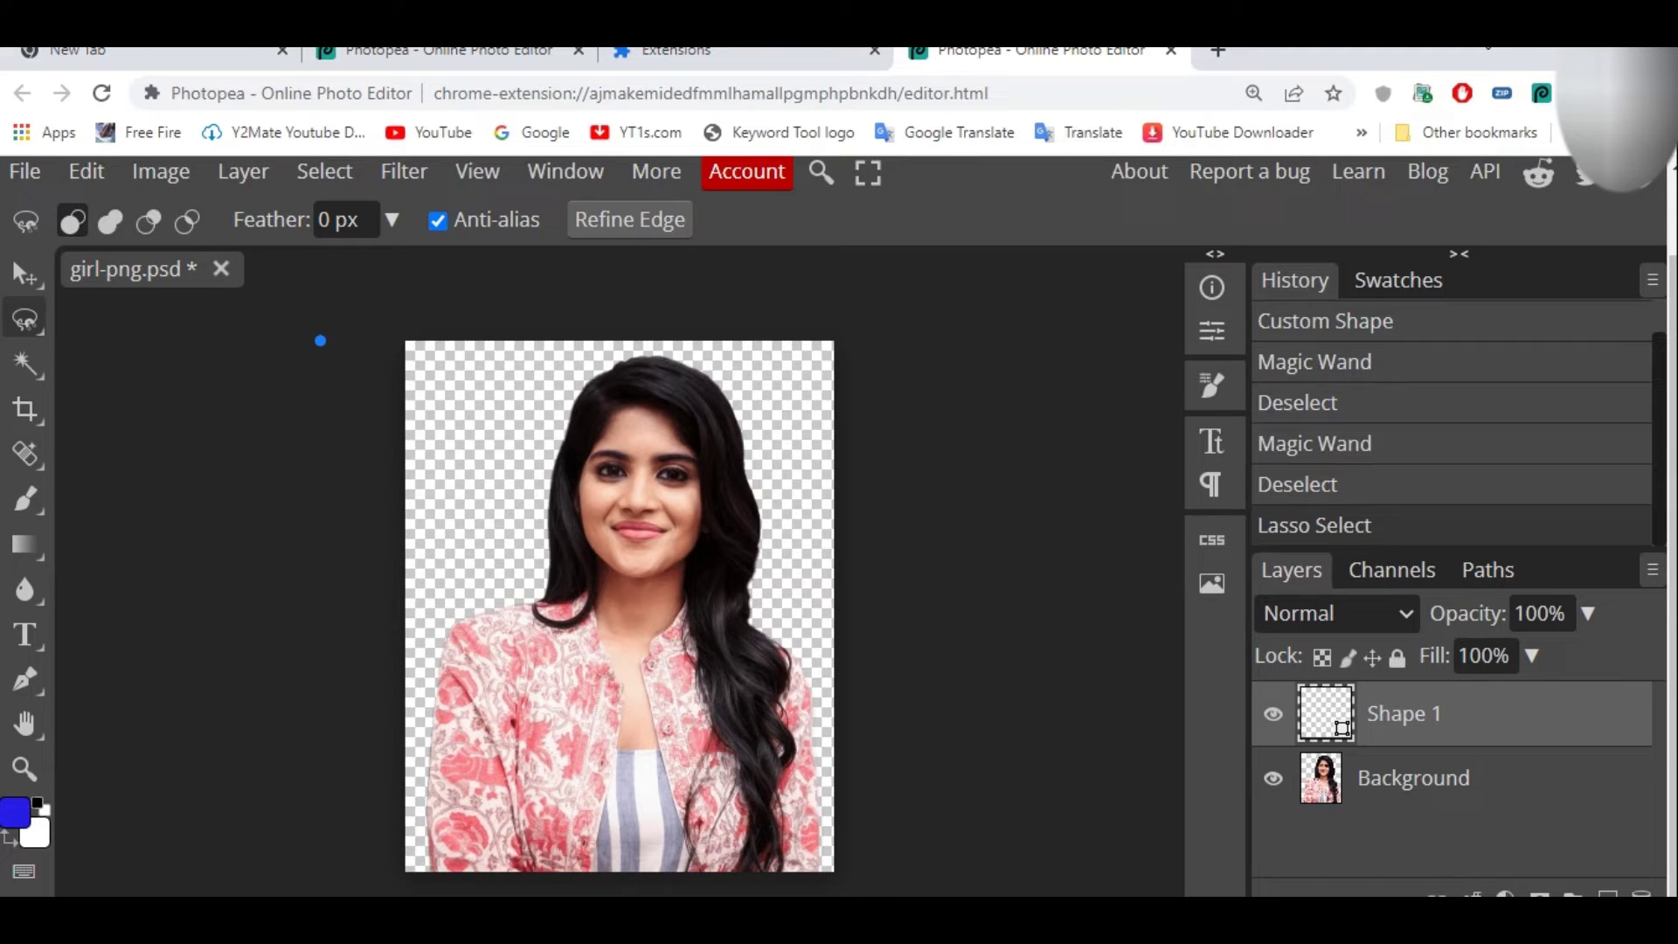
click(763, 619)
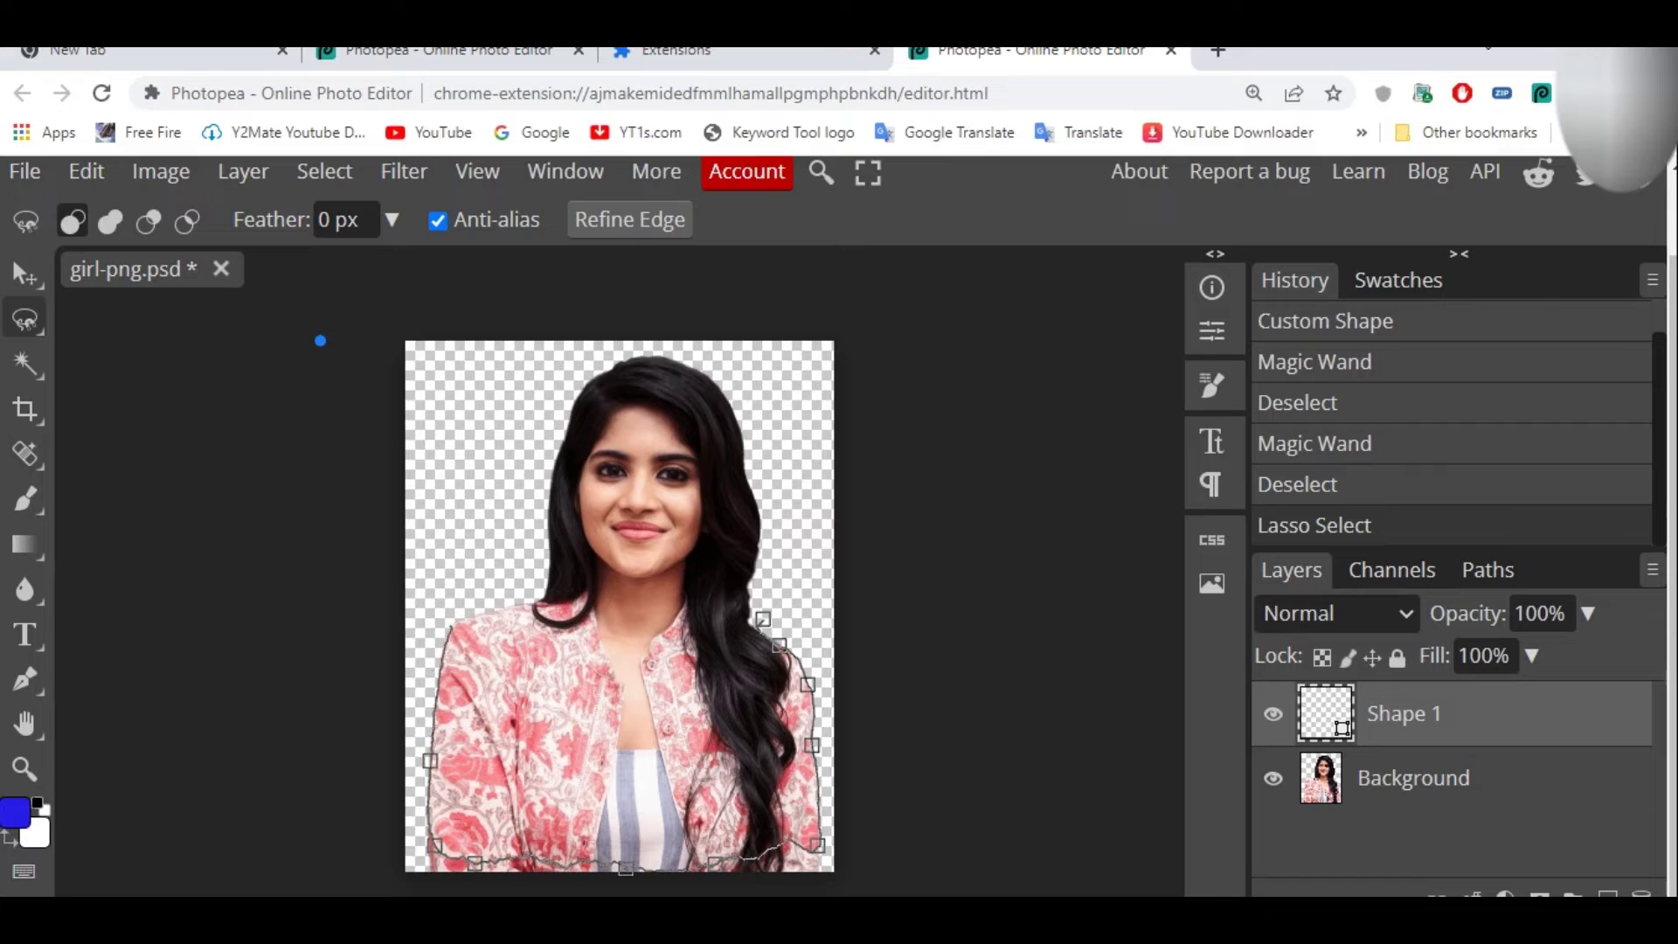
mouse_move(546, 594)
mouse_down()
mouse_move(577, 393)
mouse_move(603, 367)
mouse_move(703, 367)
mouse_move(747, 472)
mouse_up()
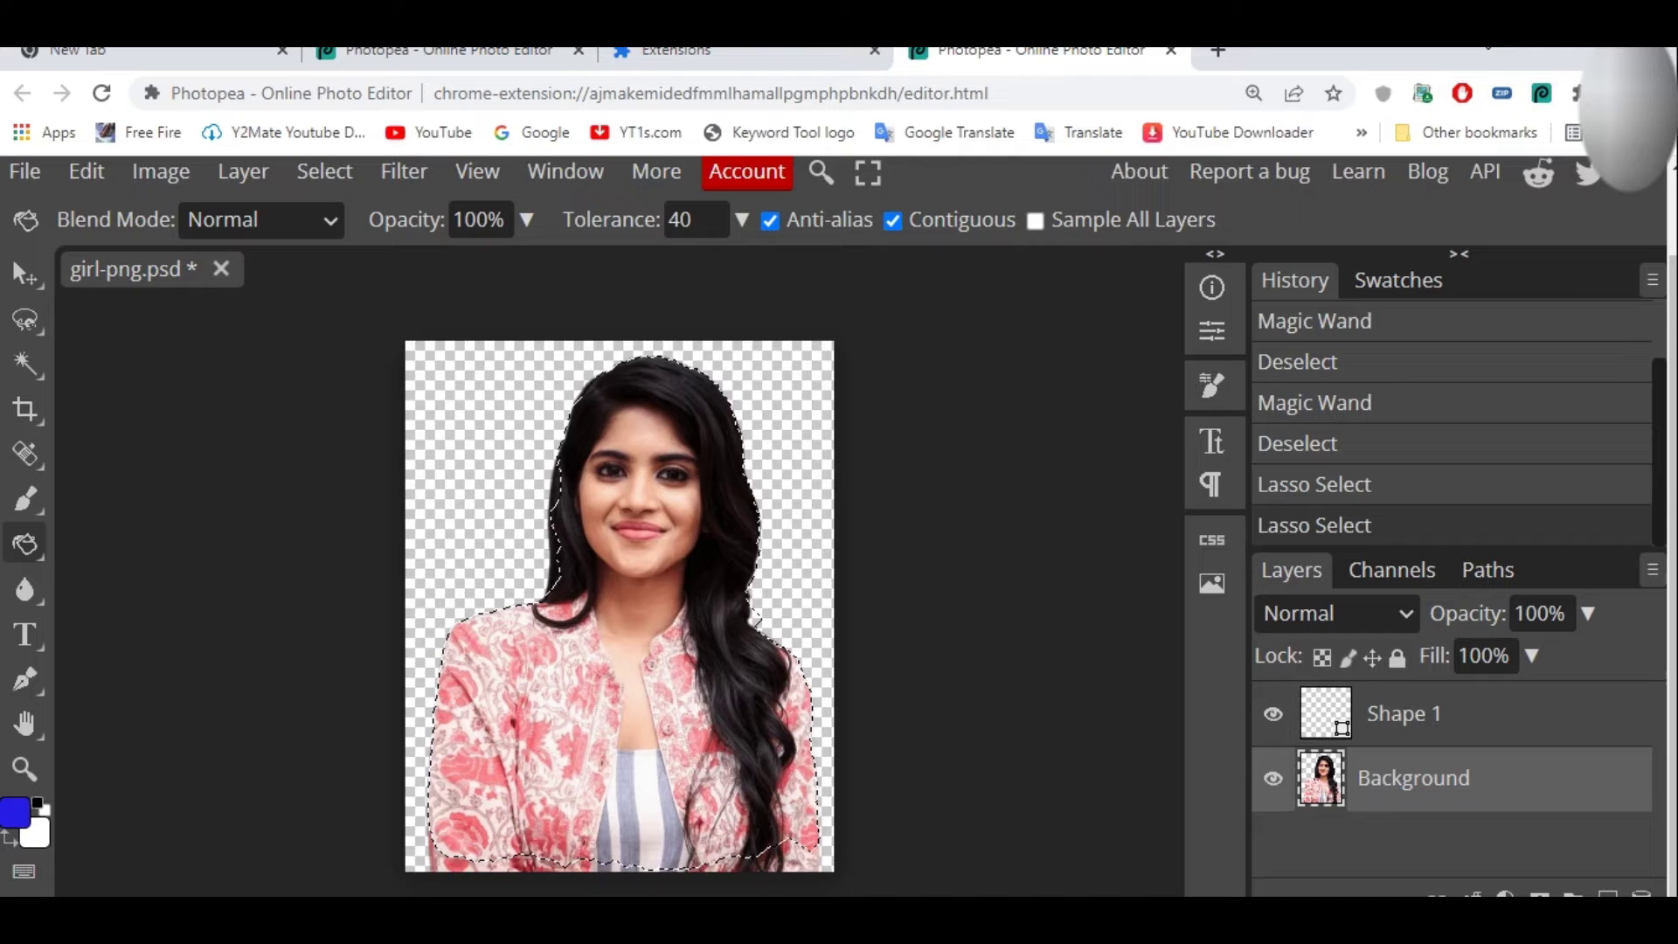
click(755, 618)
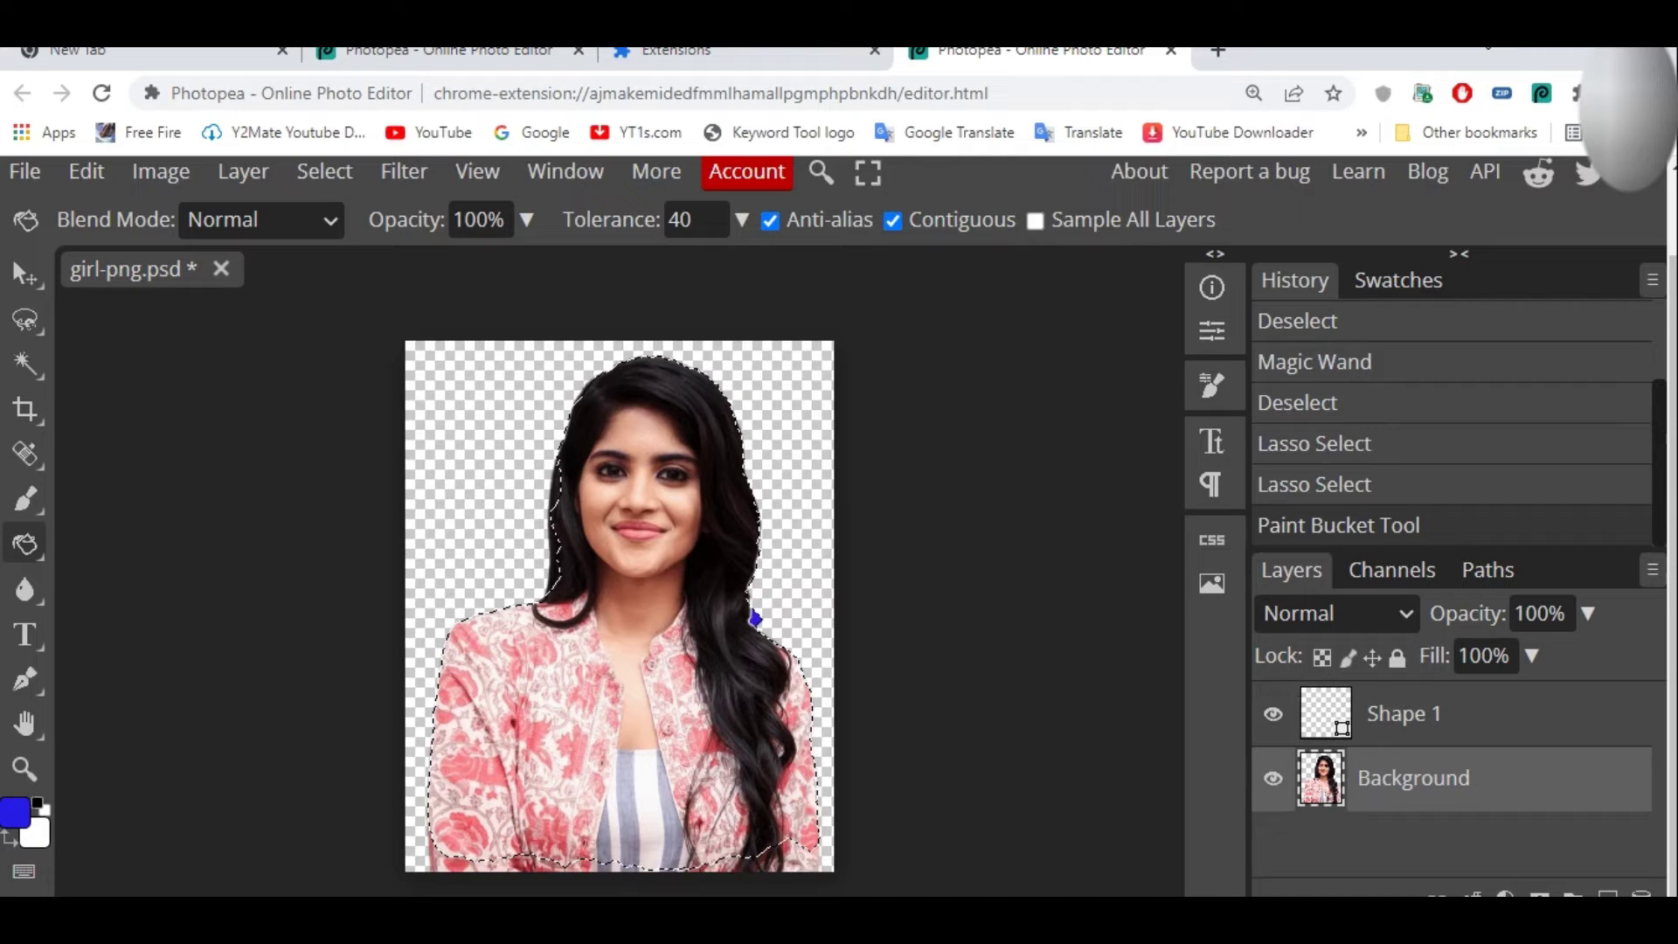
Set the foreground colour to a slightly darker blue
right_click(20, 812)
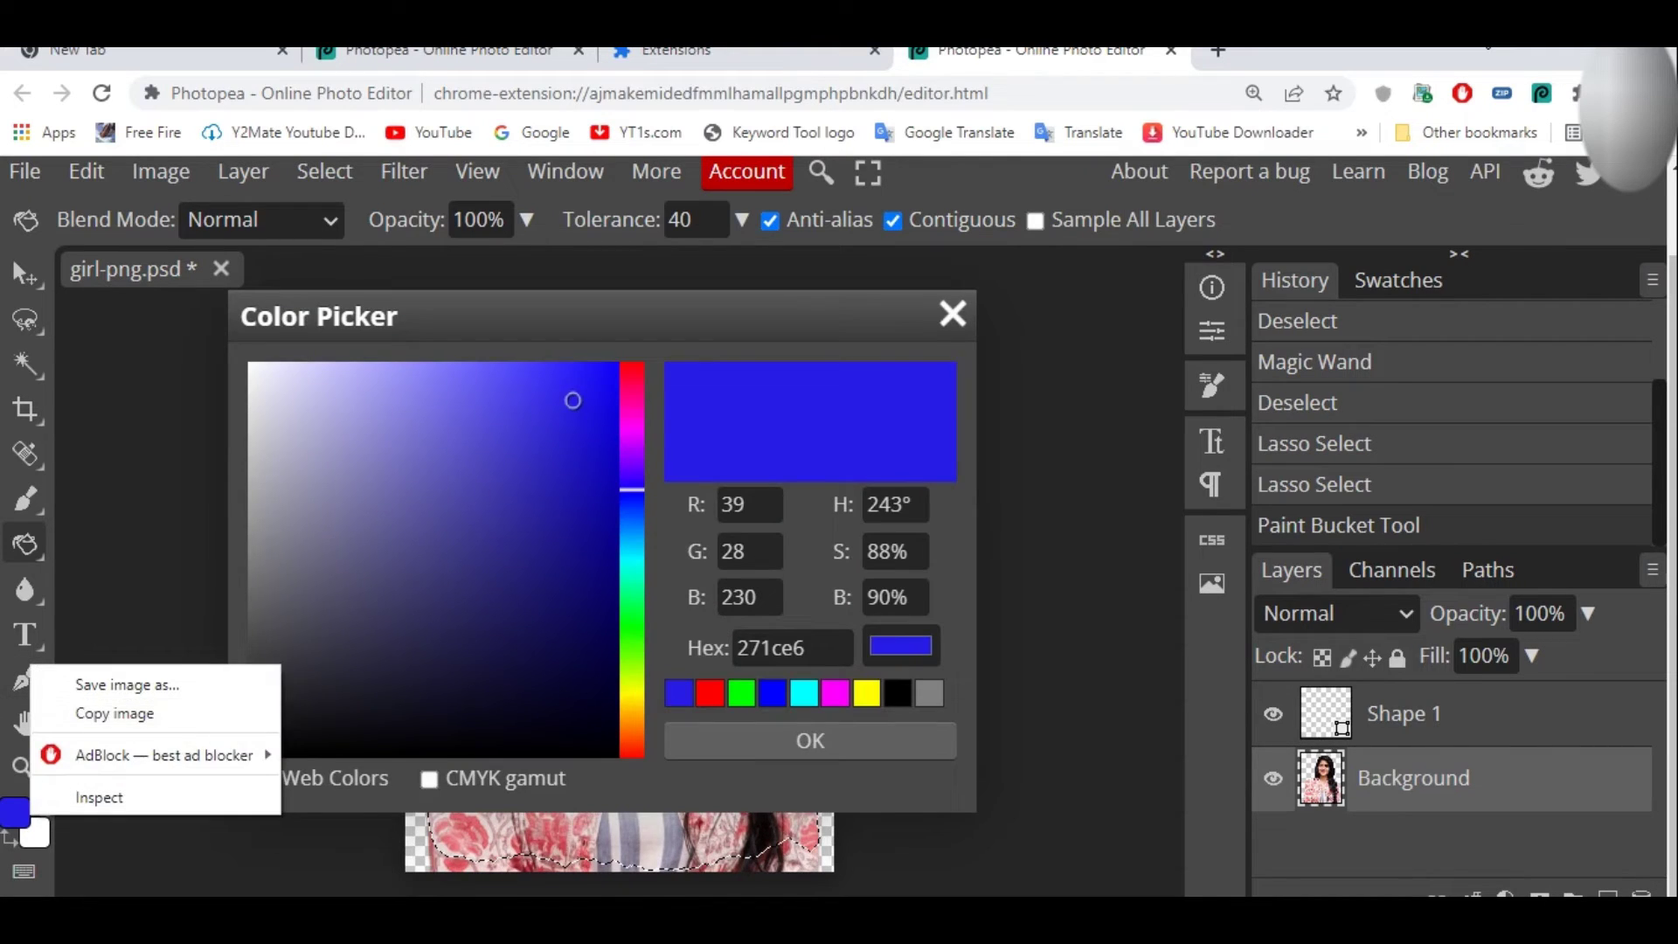
click(454, 494)
click(506, 438)
click(551, 393)
click(579, 442)
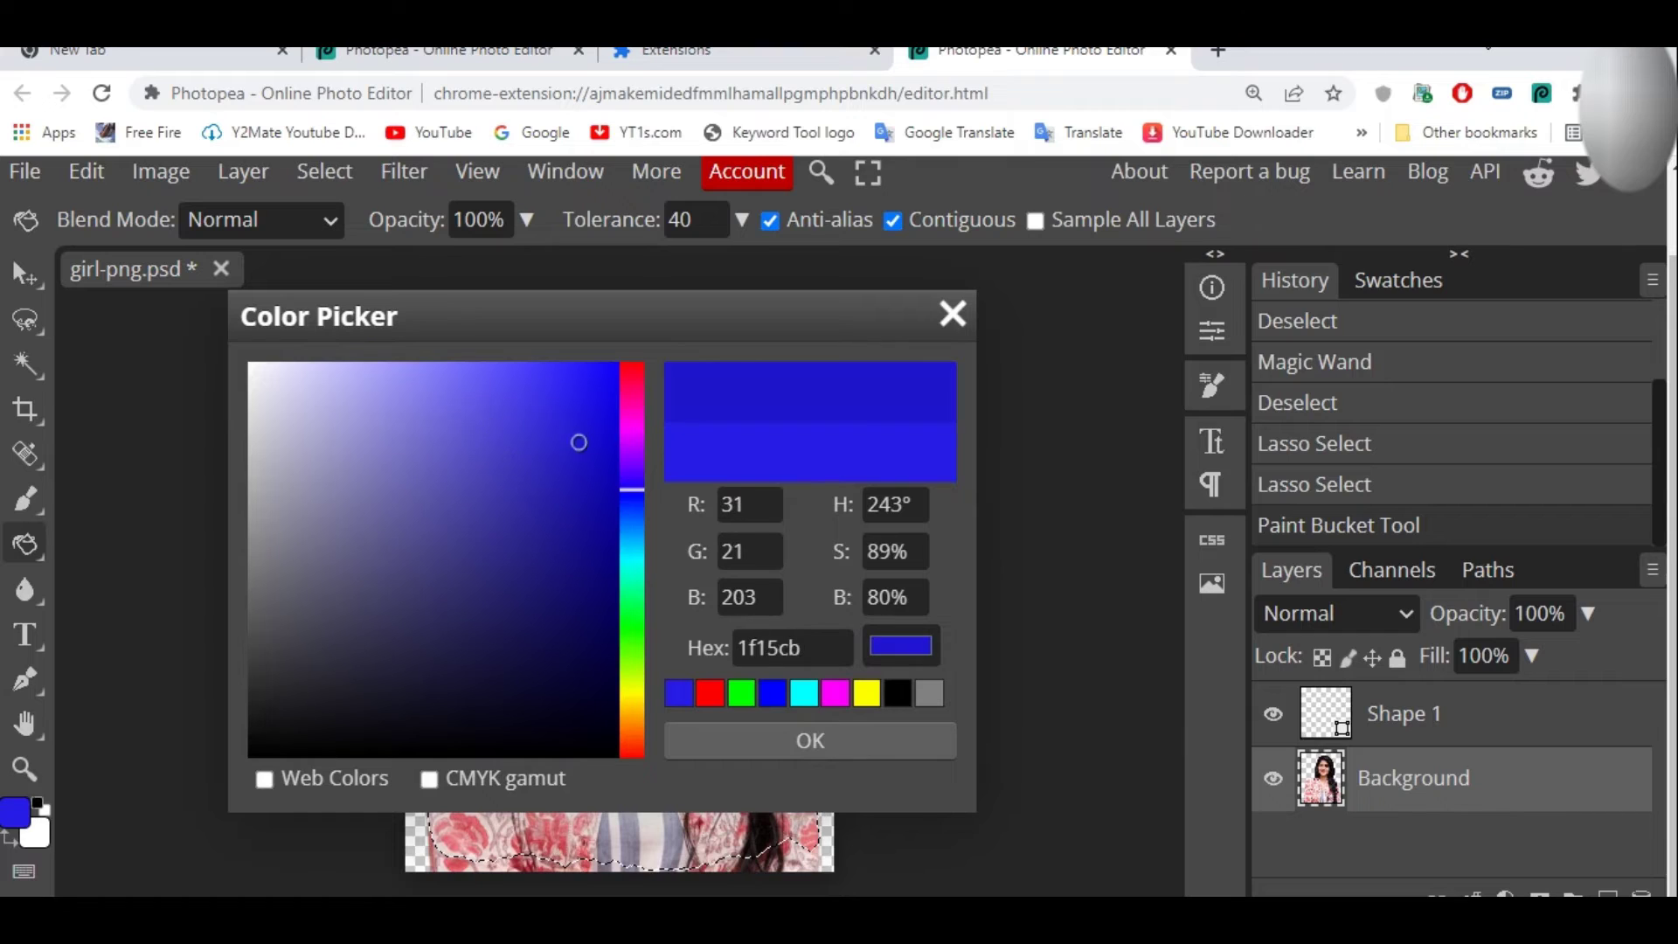
click(810, 741)
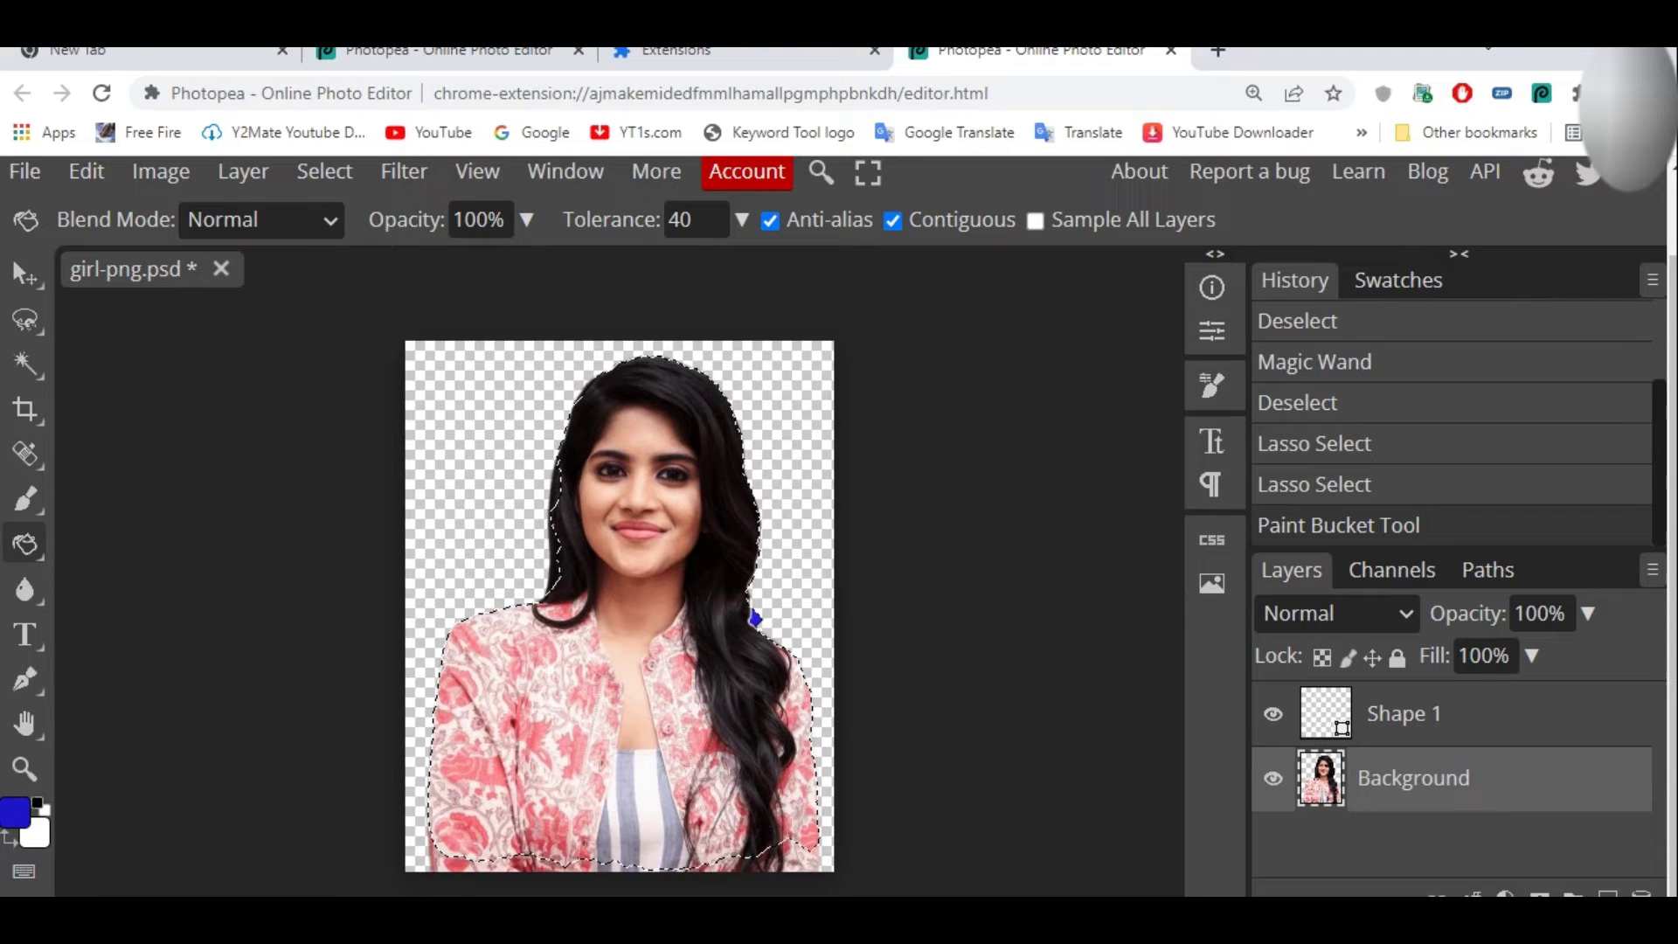
Copy the selected woman to Layer 1 and bucket-fill its transparent background blue
key(ctrl+j)
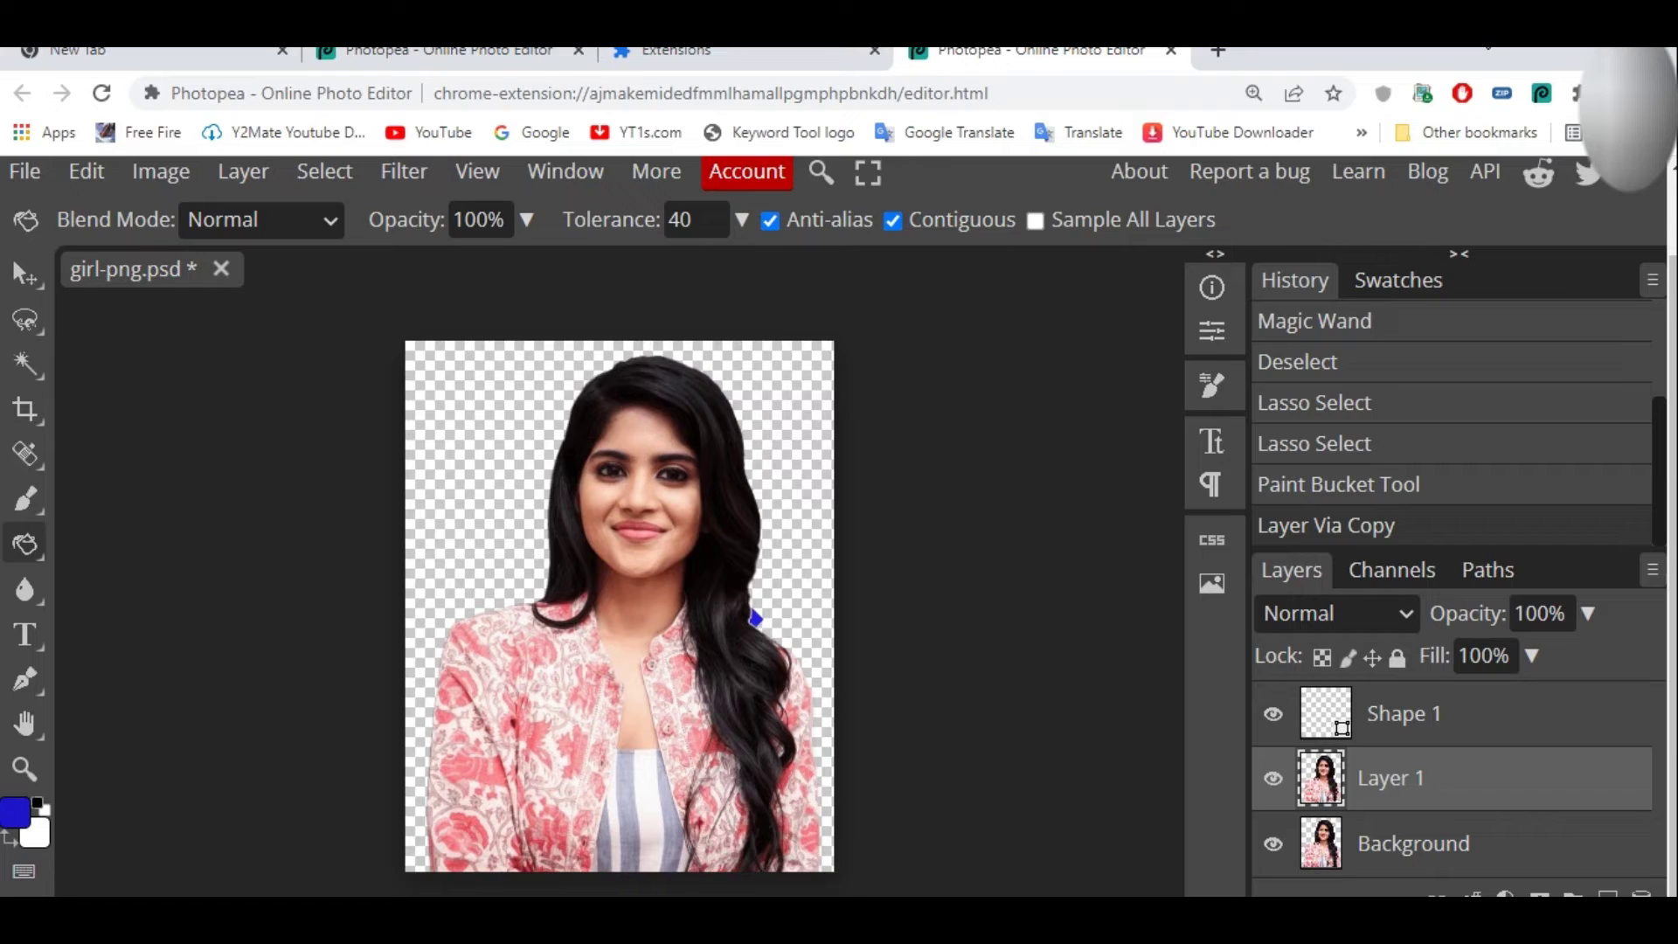
click(757, 619)
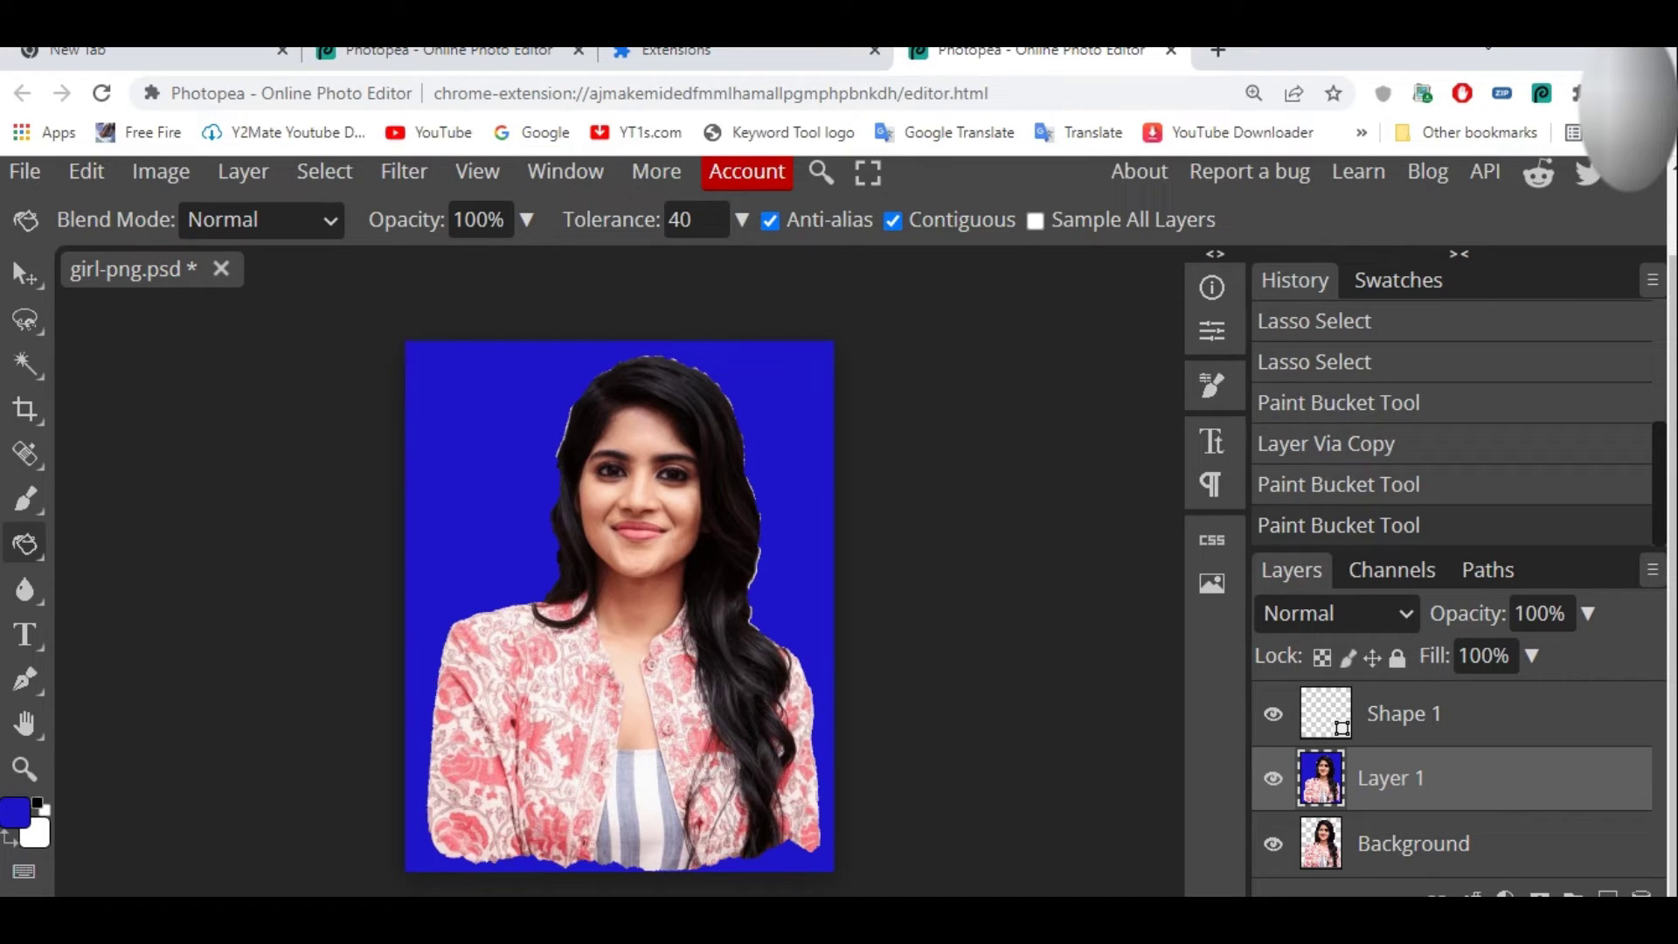
click(756, 619)
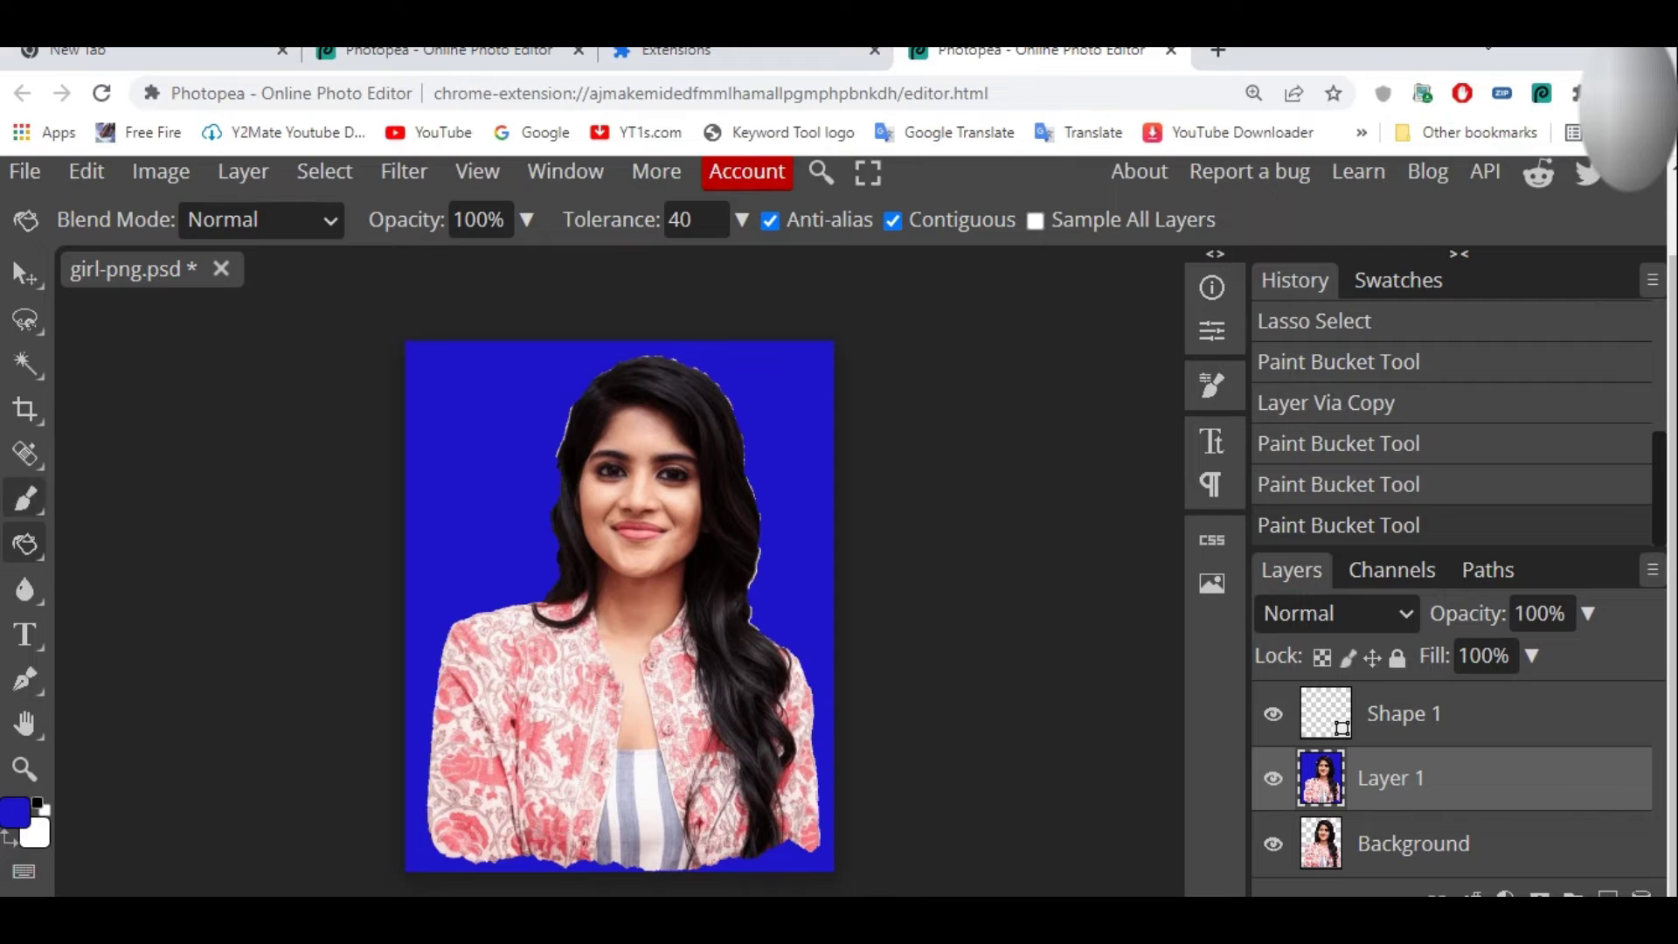
right_click(24, 499)
Brush blue over small gaps along the hair's left, right and lower edges
click(153, 500)
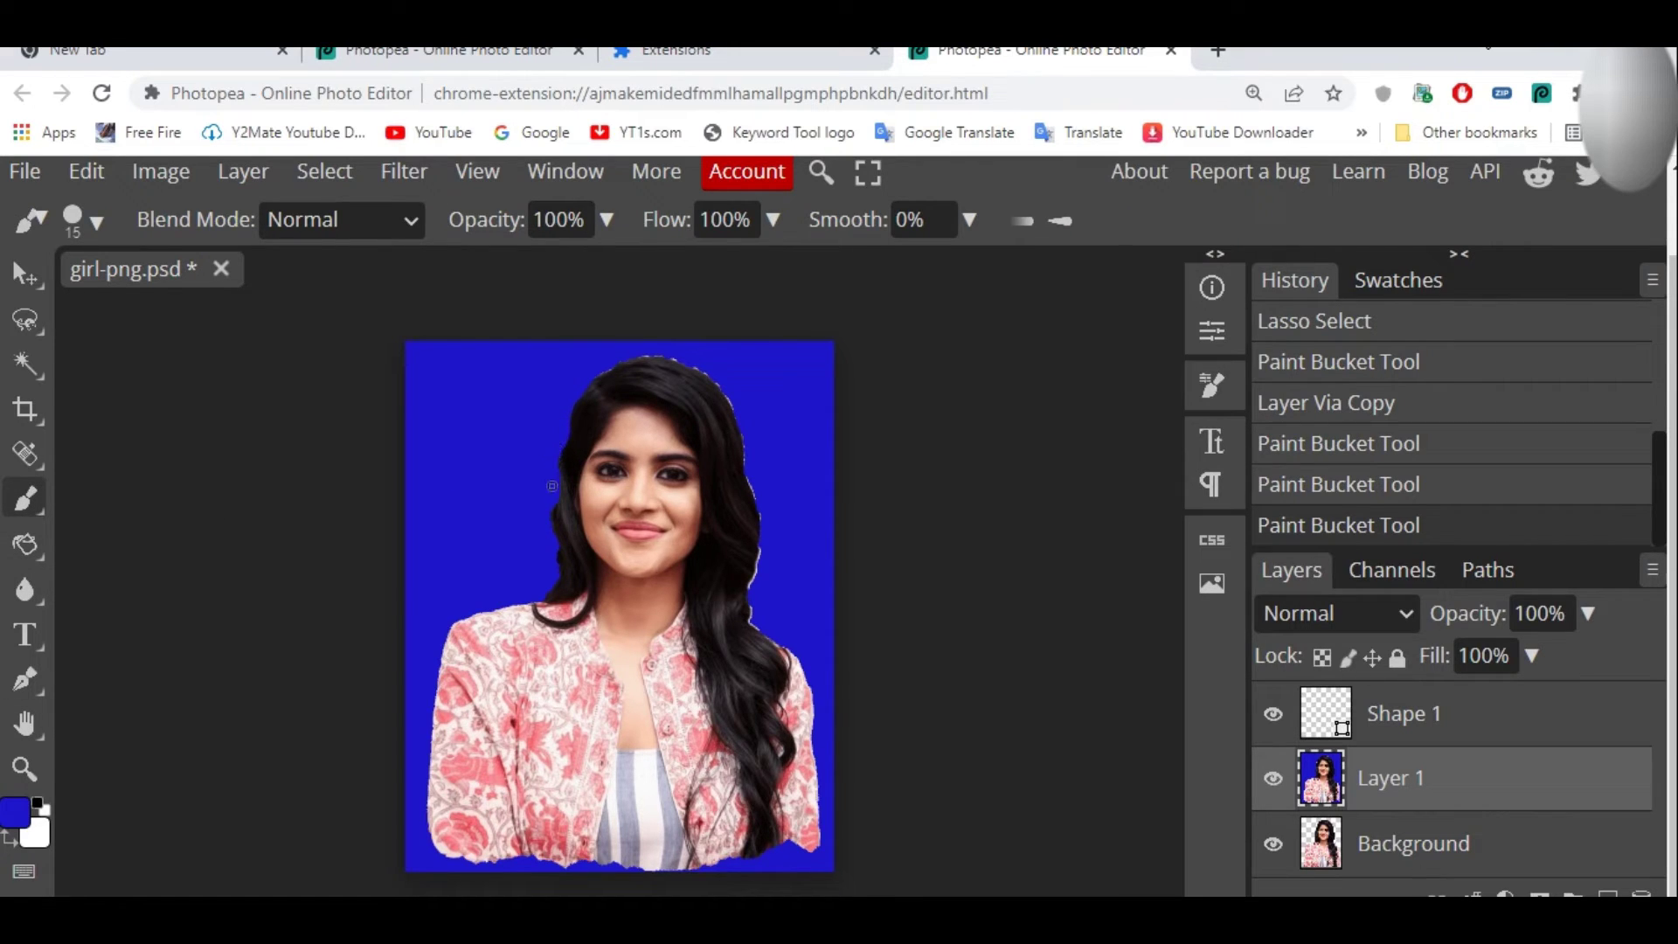
drag(551, 549, 553, 566)
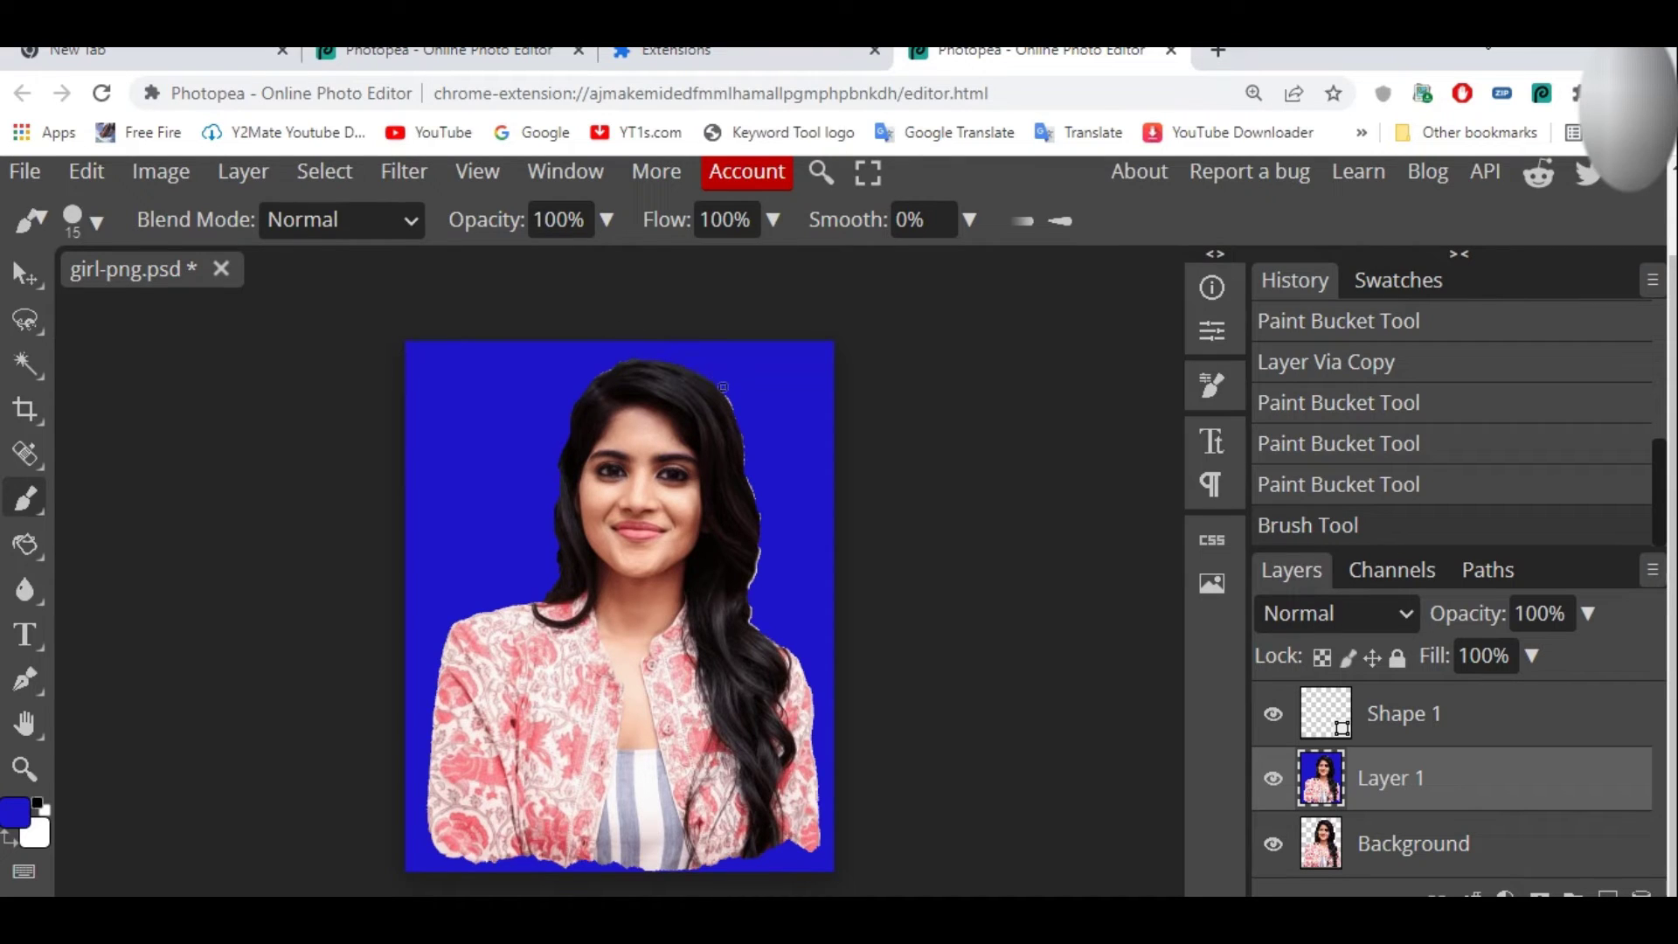
drag(750, 460, 758, 471)
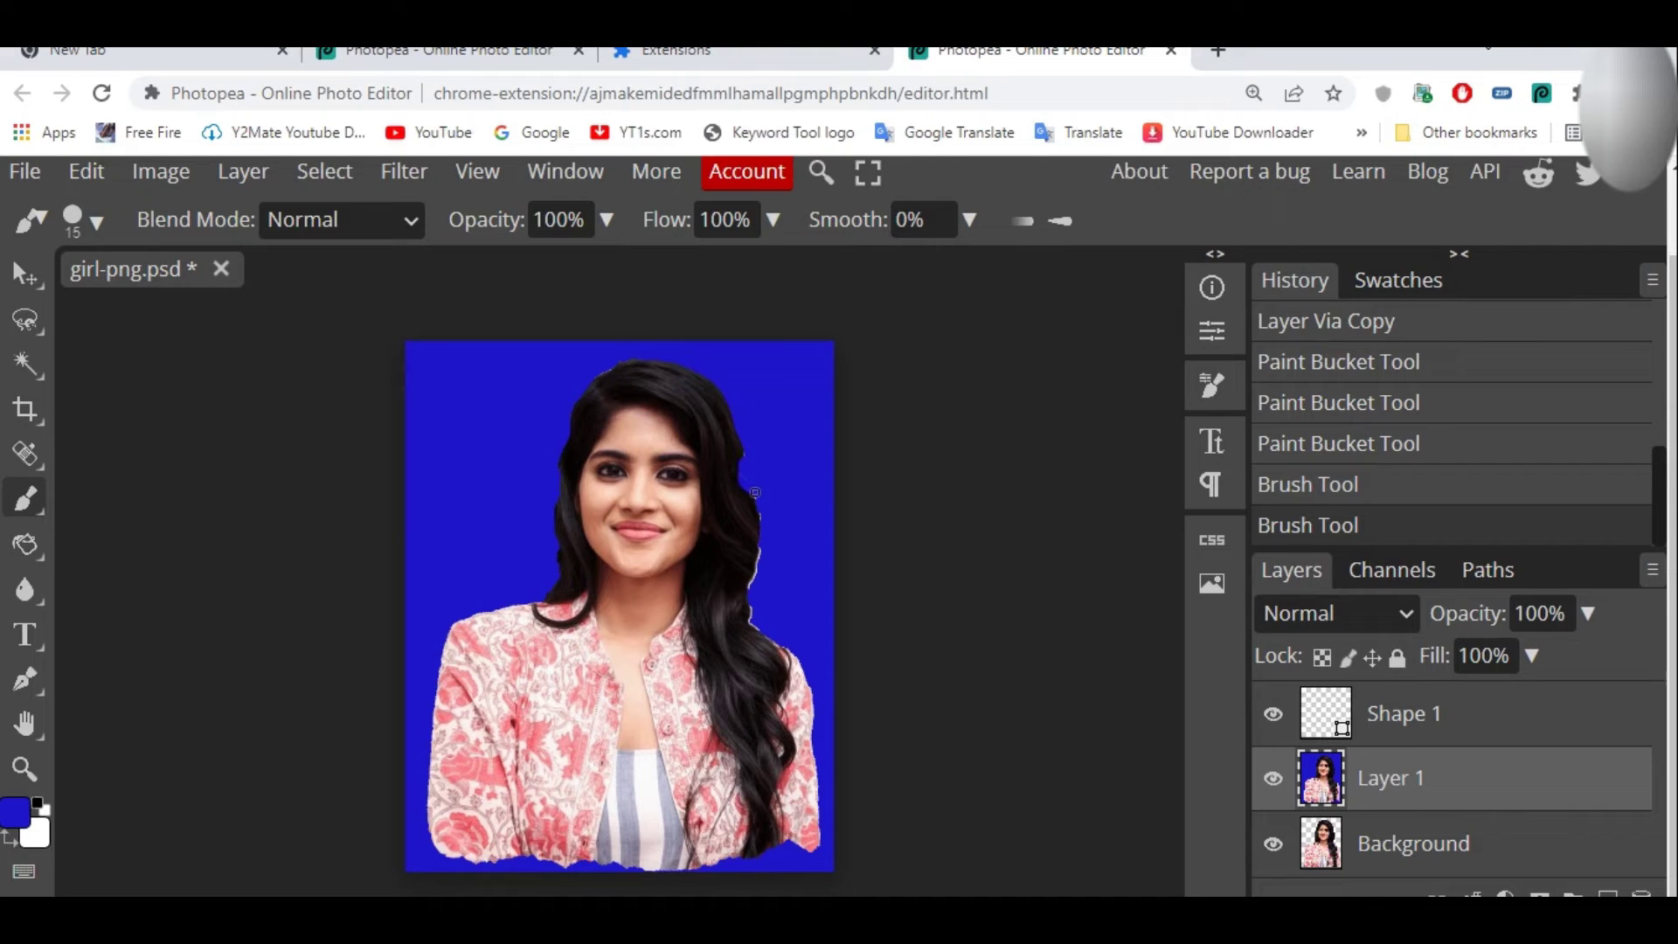
drag(752, 591, 753, 584)
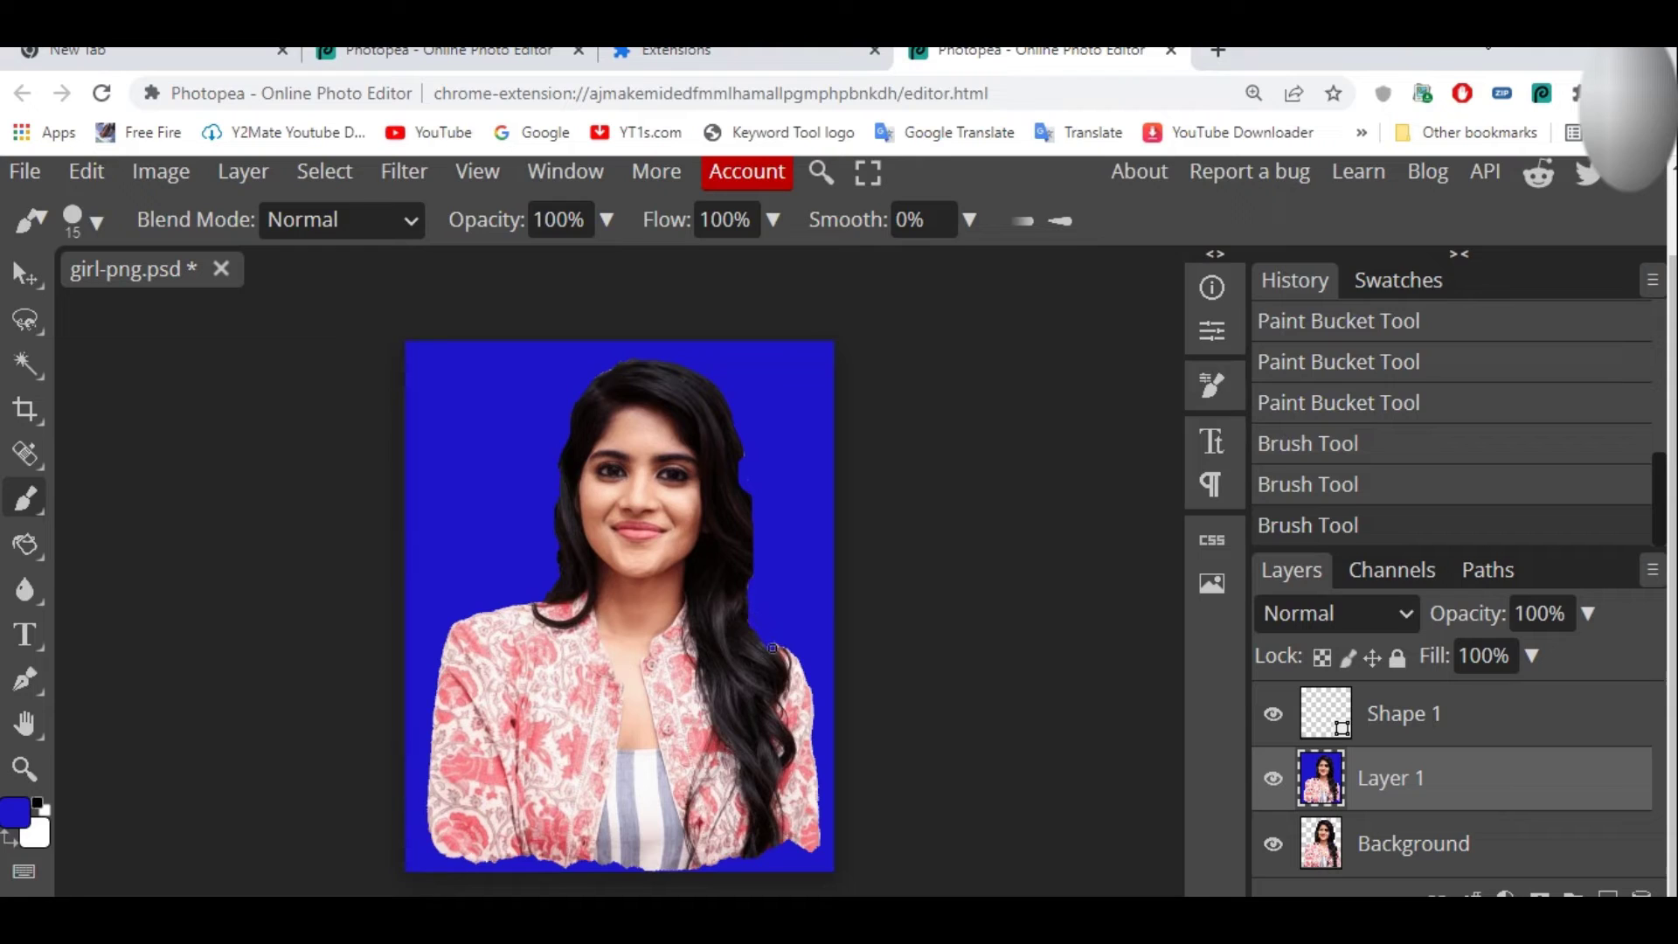
drag(777, 649, 817, 658)
scroll(826, 654, down, 2)
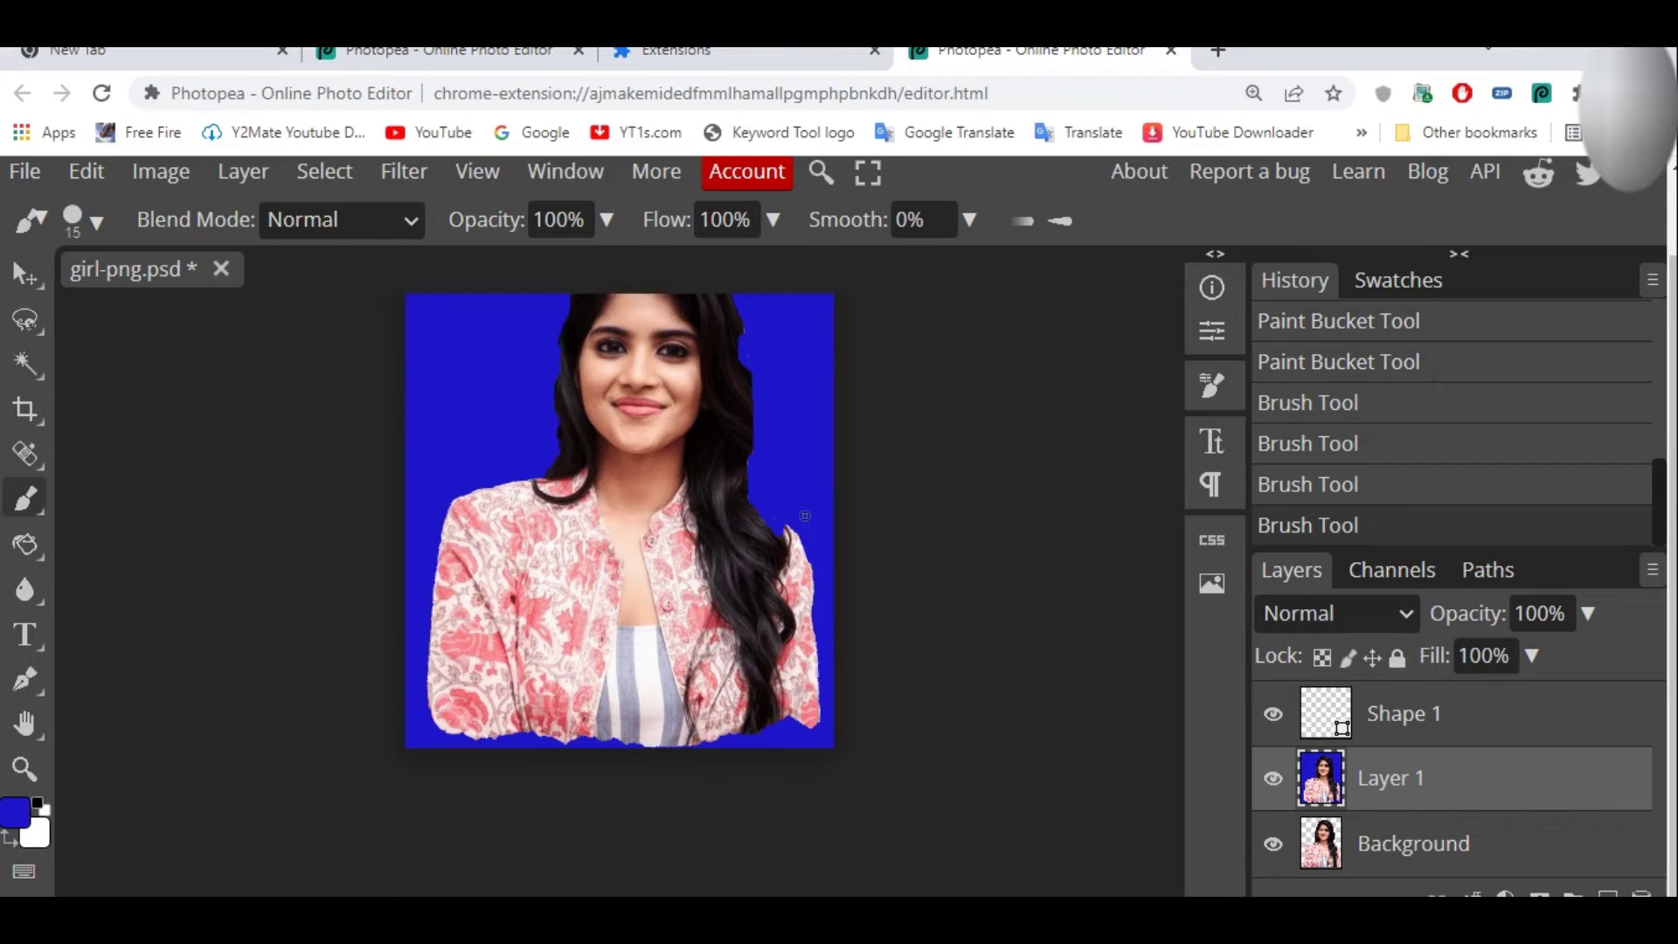
Enlarge the brush to about 107 px and paint over the right-side hair and jacket fringe
right_click(805, 473)
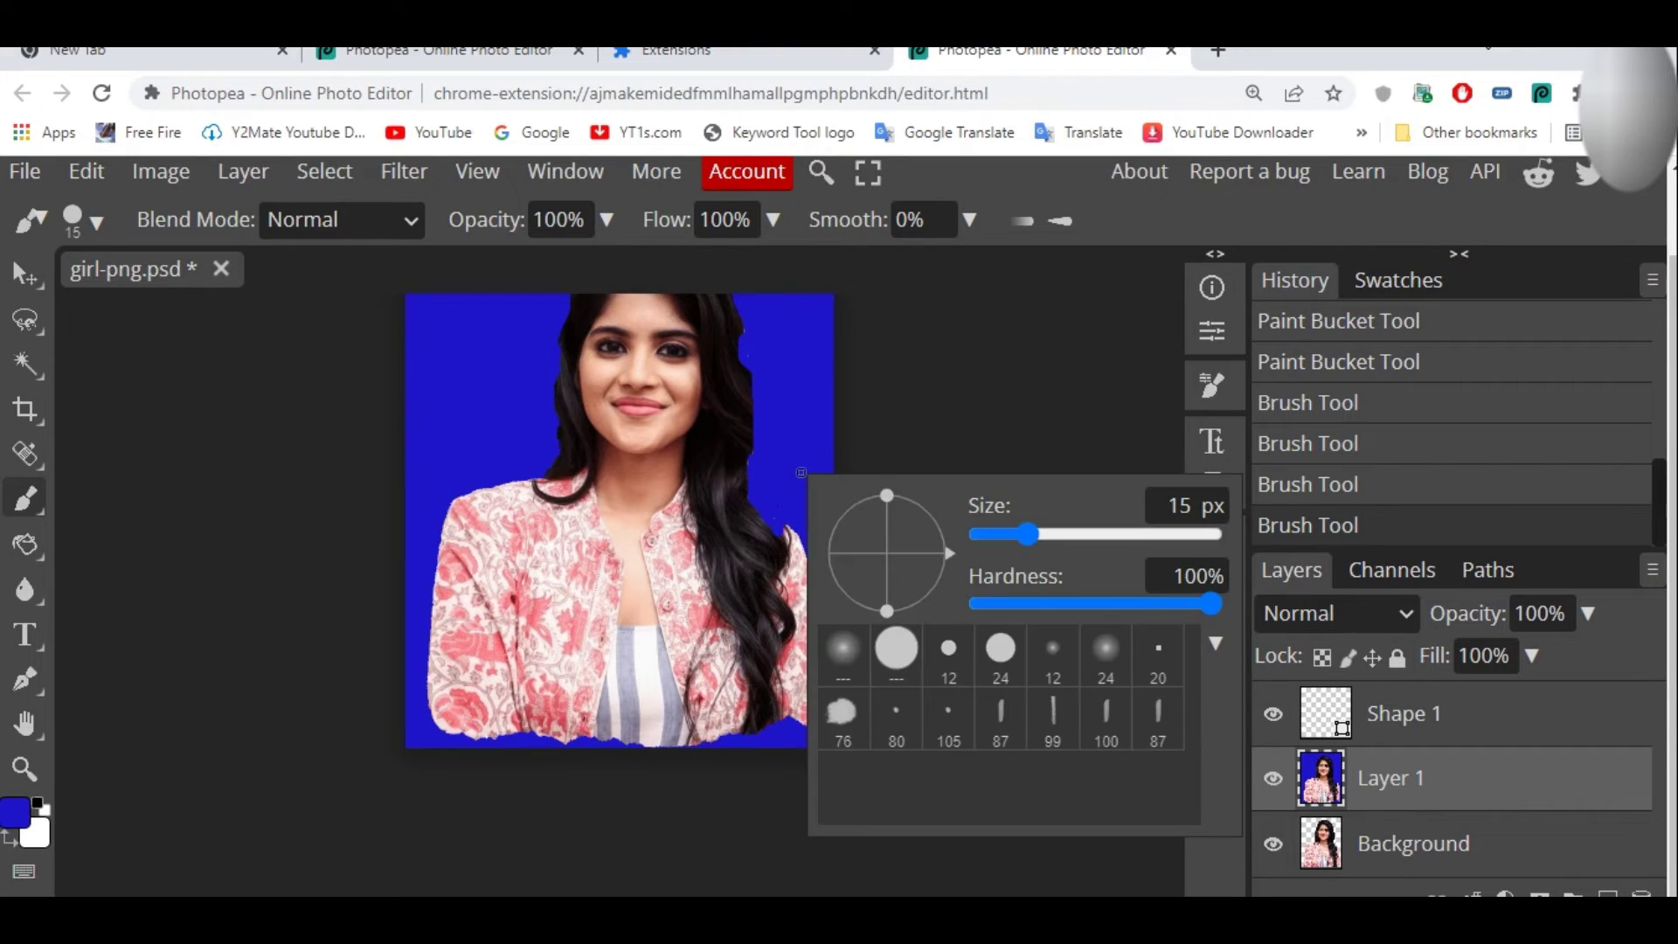
key(bracketright)
key(bracketright)
key(bracketright)
key(bracketright)
key(bracketright)
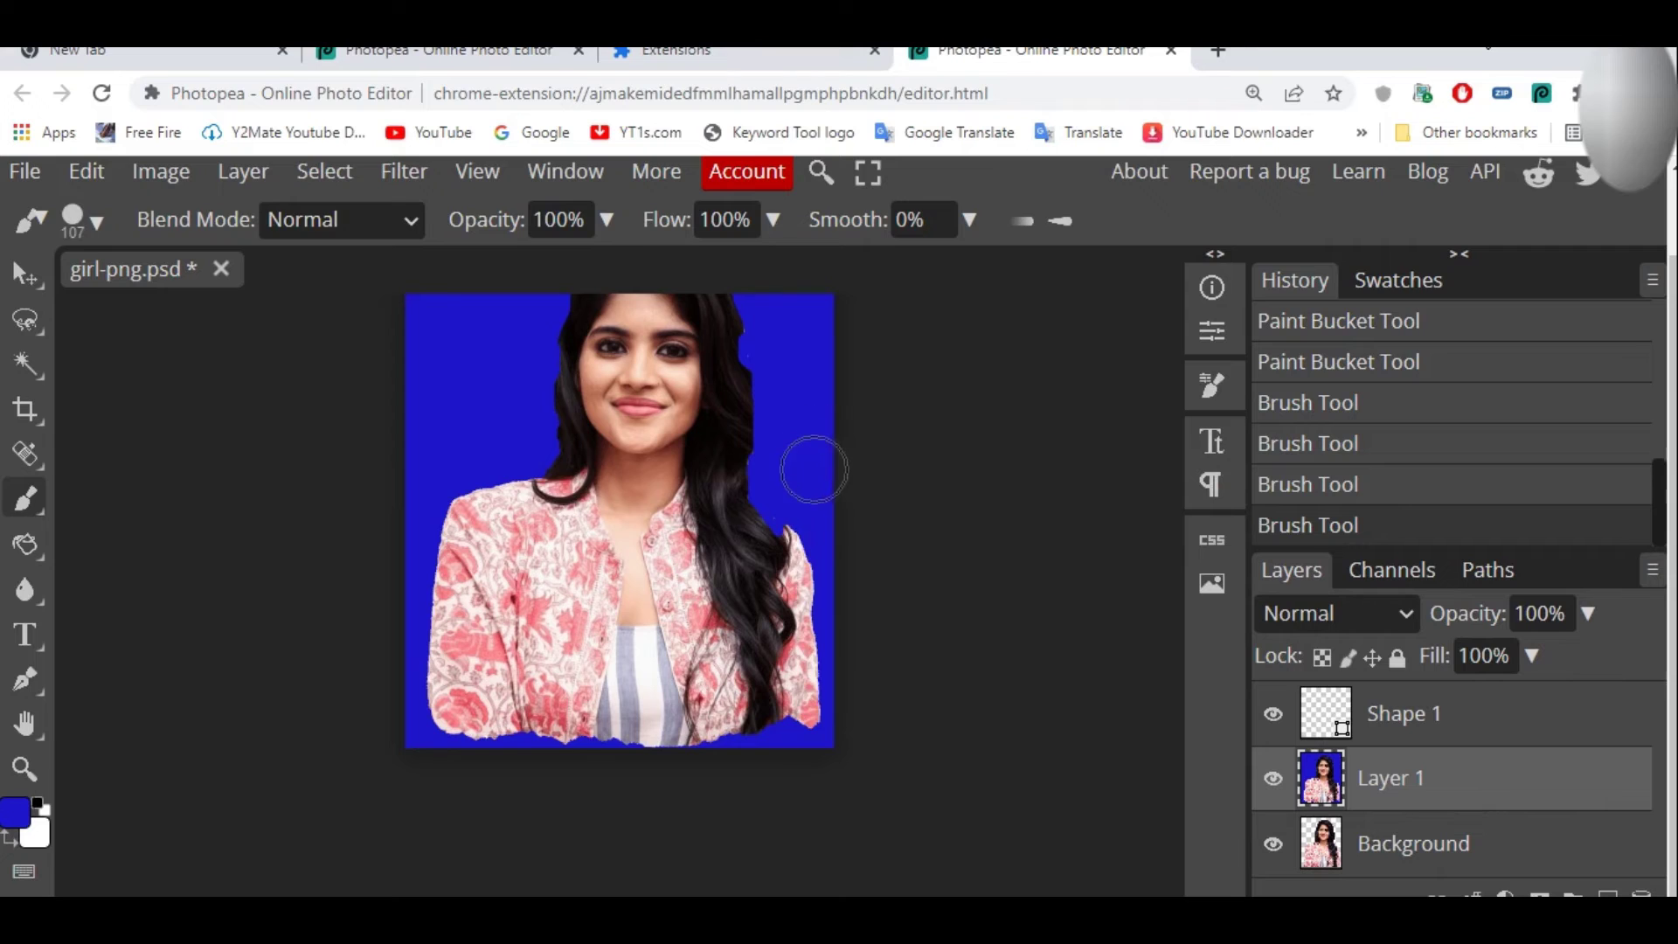
mouse_move(808, 537)
mouse_down()
mouse_move(795, 757)
mouse_move(617, 779)
mouse_move(446, 764)
mouse_up()
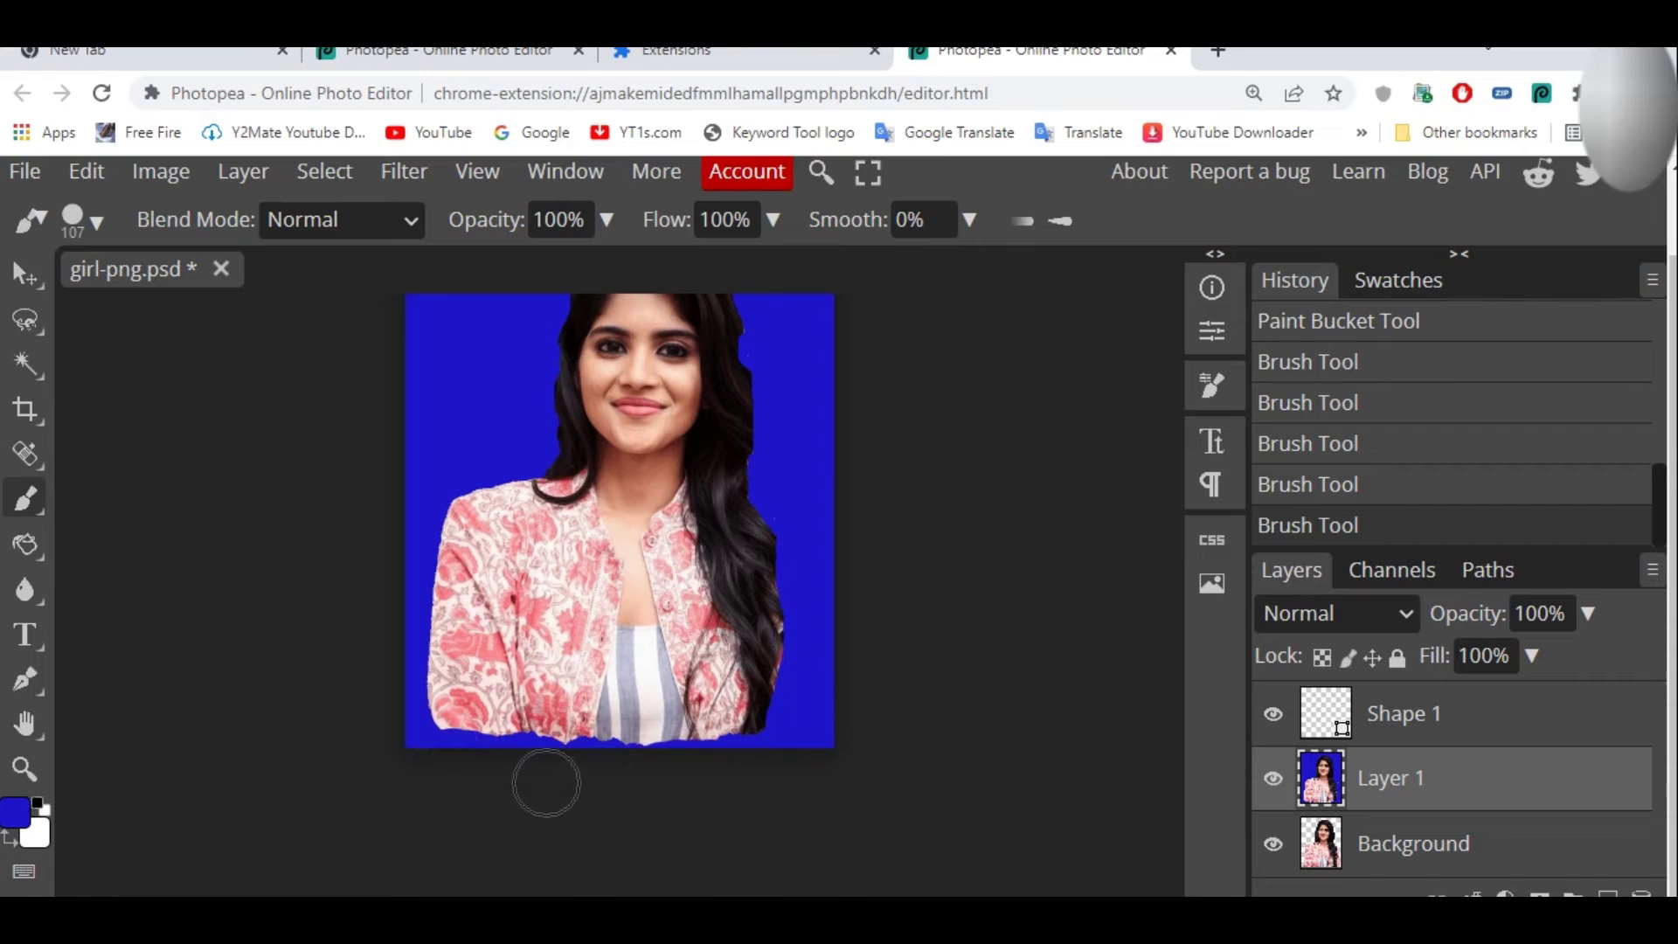
scroll(956, 721, up, 2)
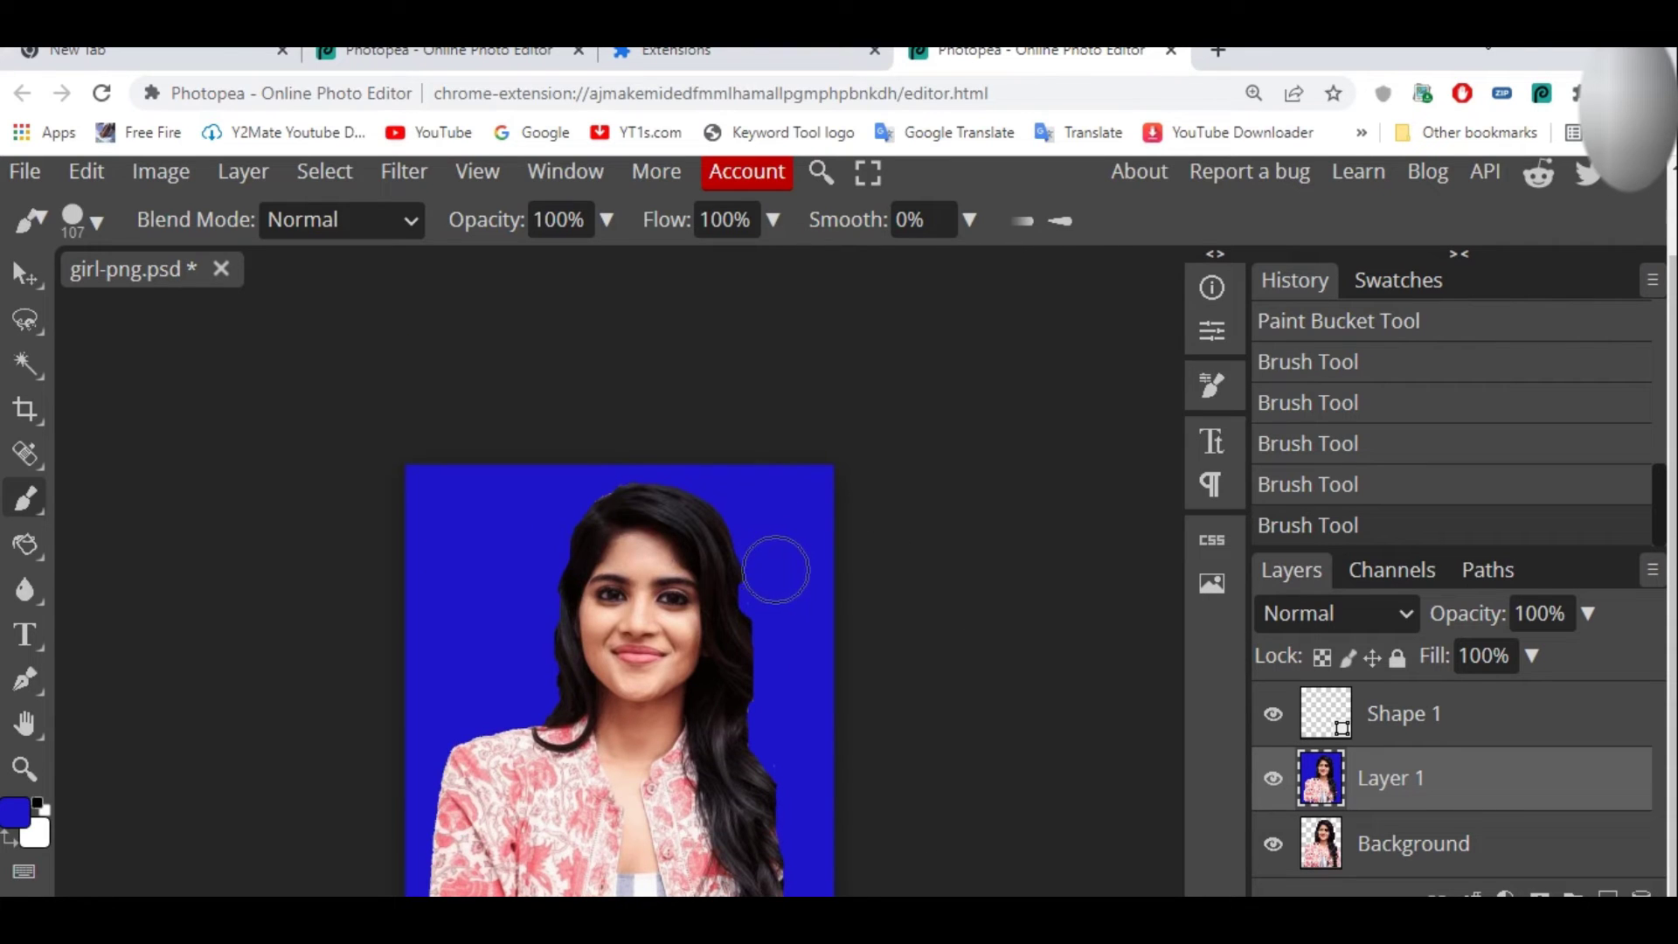
drag(771, 578, 734, 517)
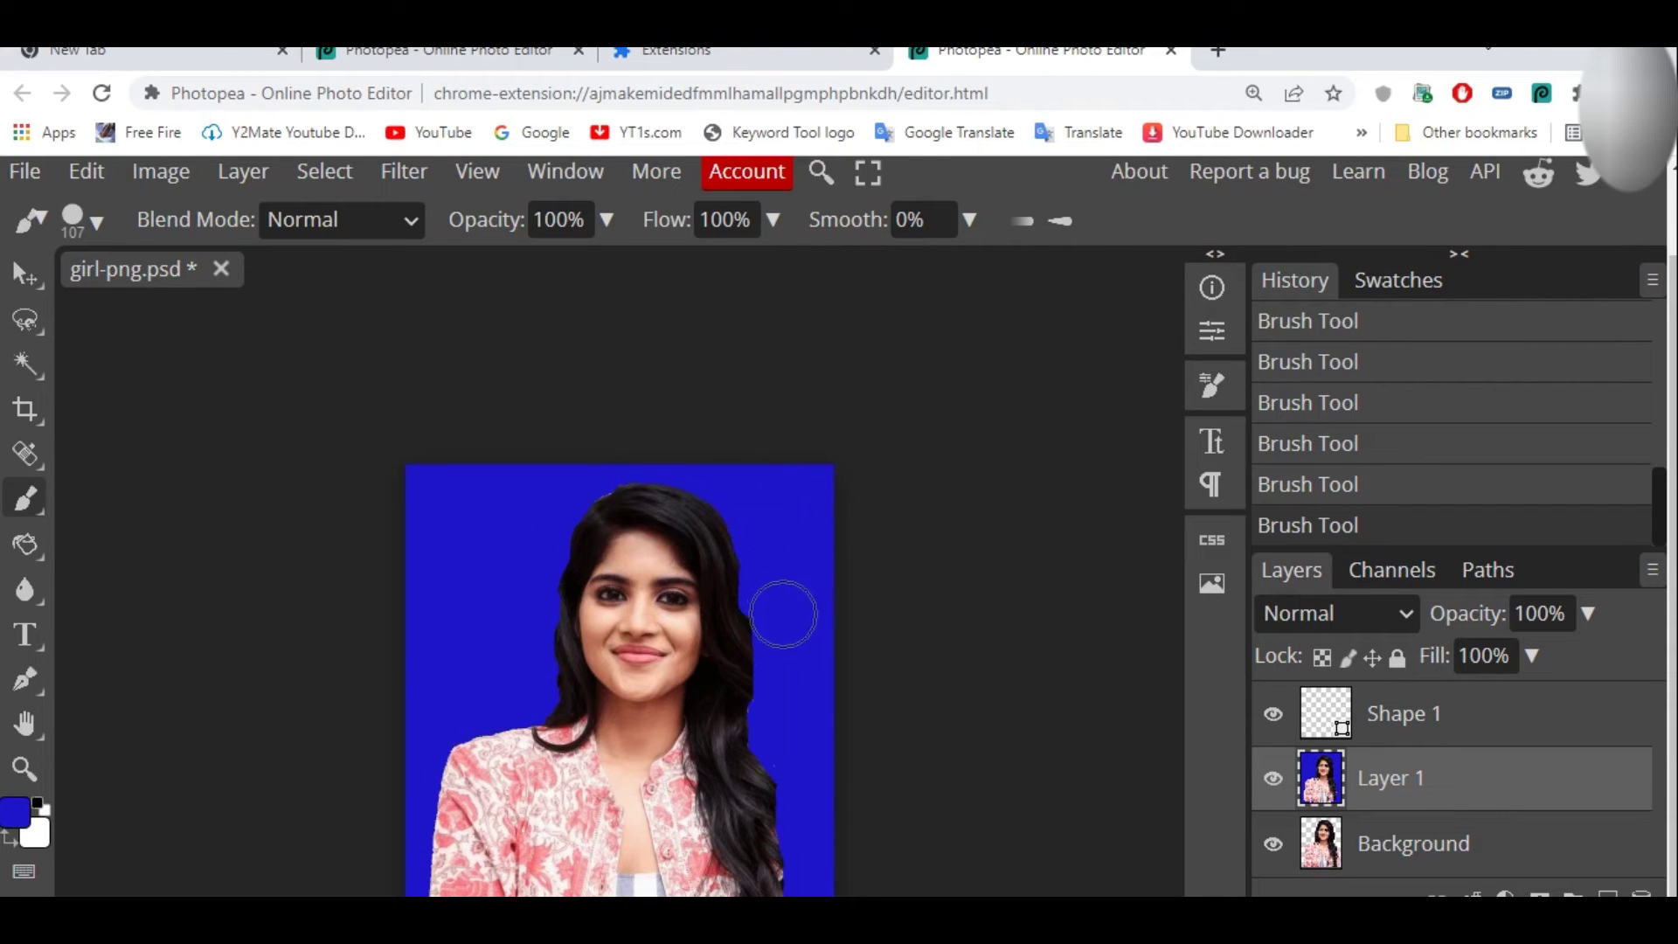
click(776, 614)
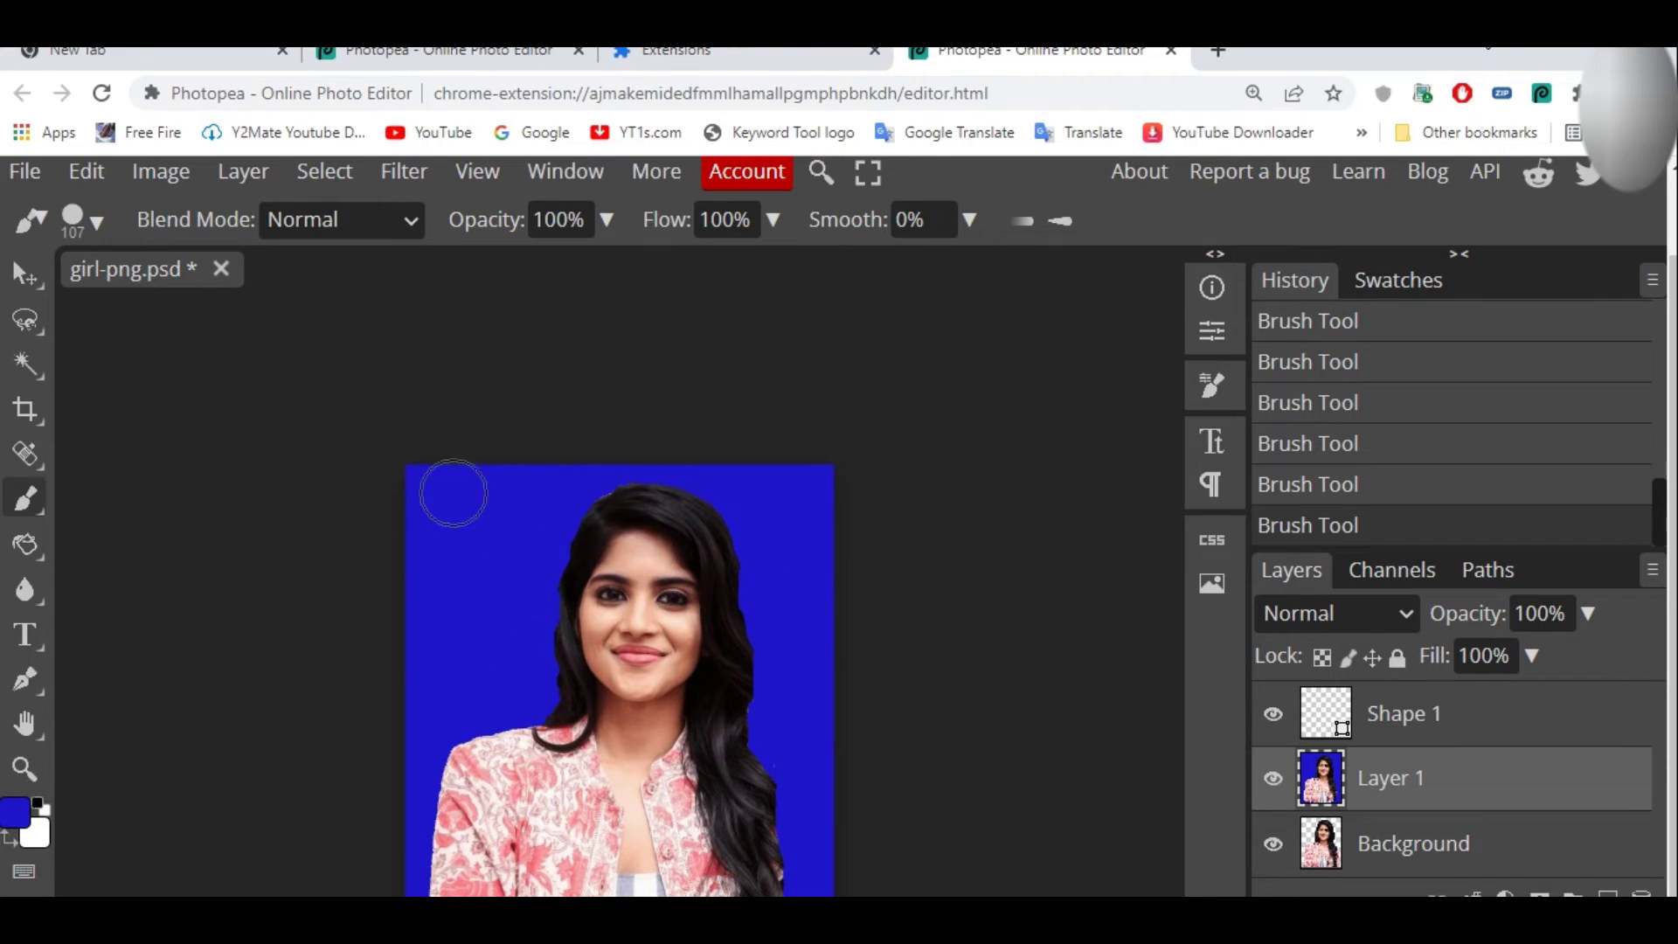
scroll(936, 560, down, 2)
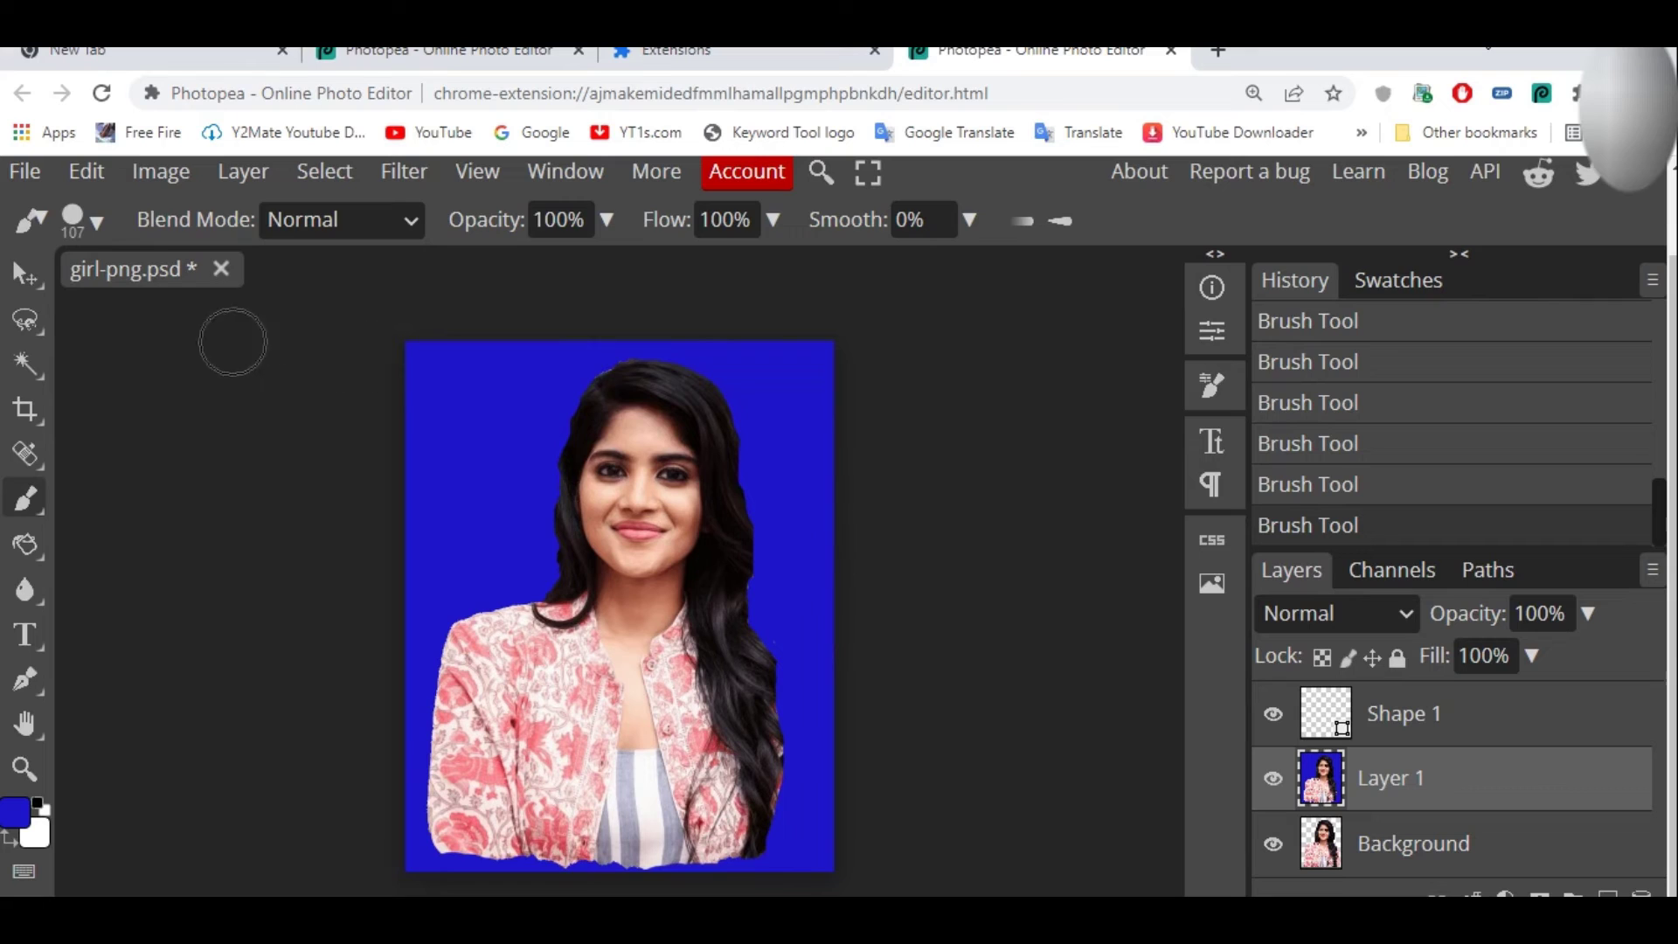
click(25, 275)
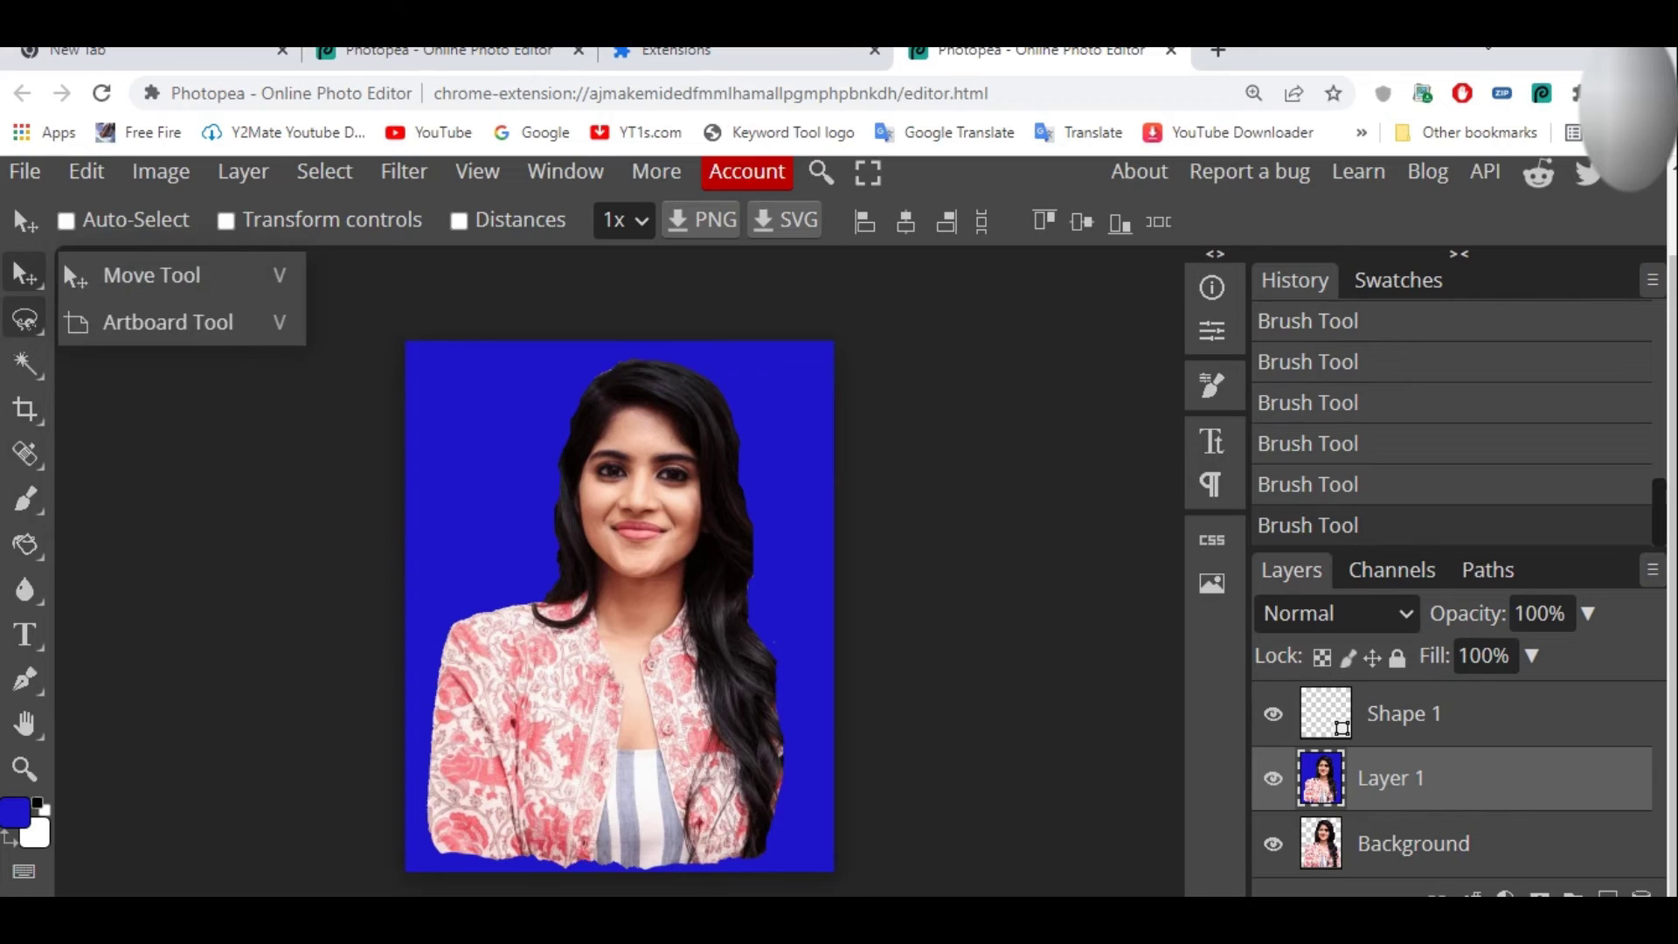
Lasso-select the left part of the woman's jacket up along its opening
click(166, 412)
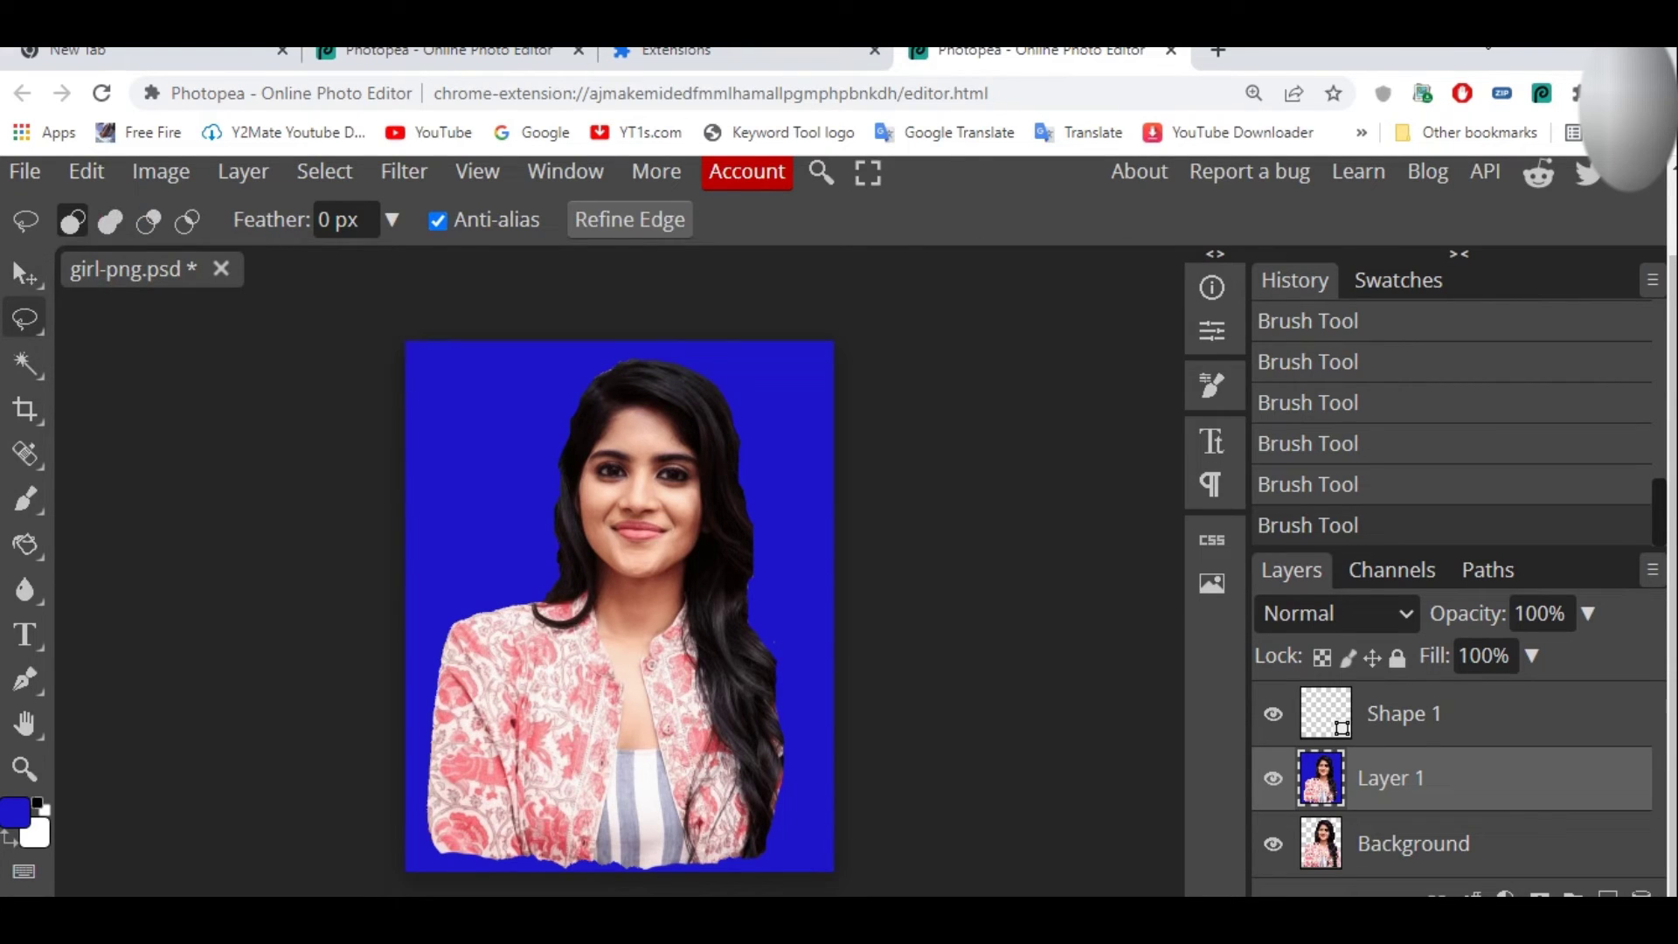
mouse_move(439, 664)
mouse_down()
mouse_move(431, 802)
mouse_move(482, 858)
mouse_move(586, 865)
mouse_up()
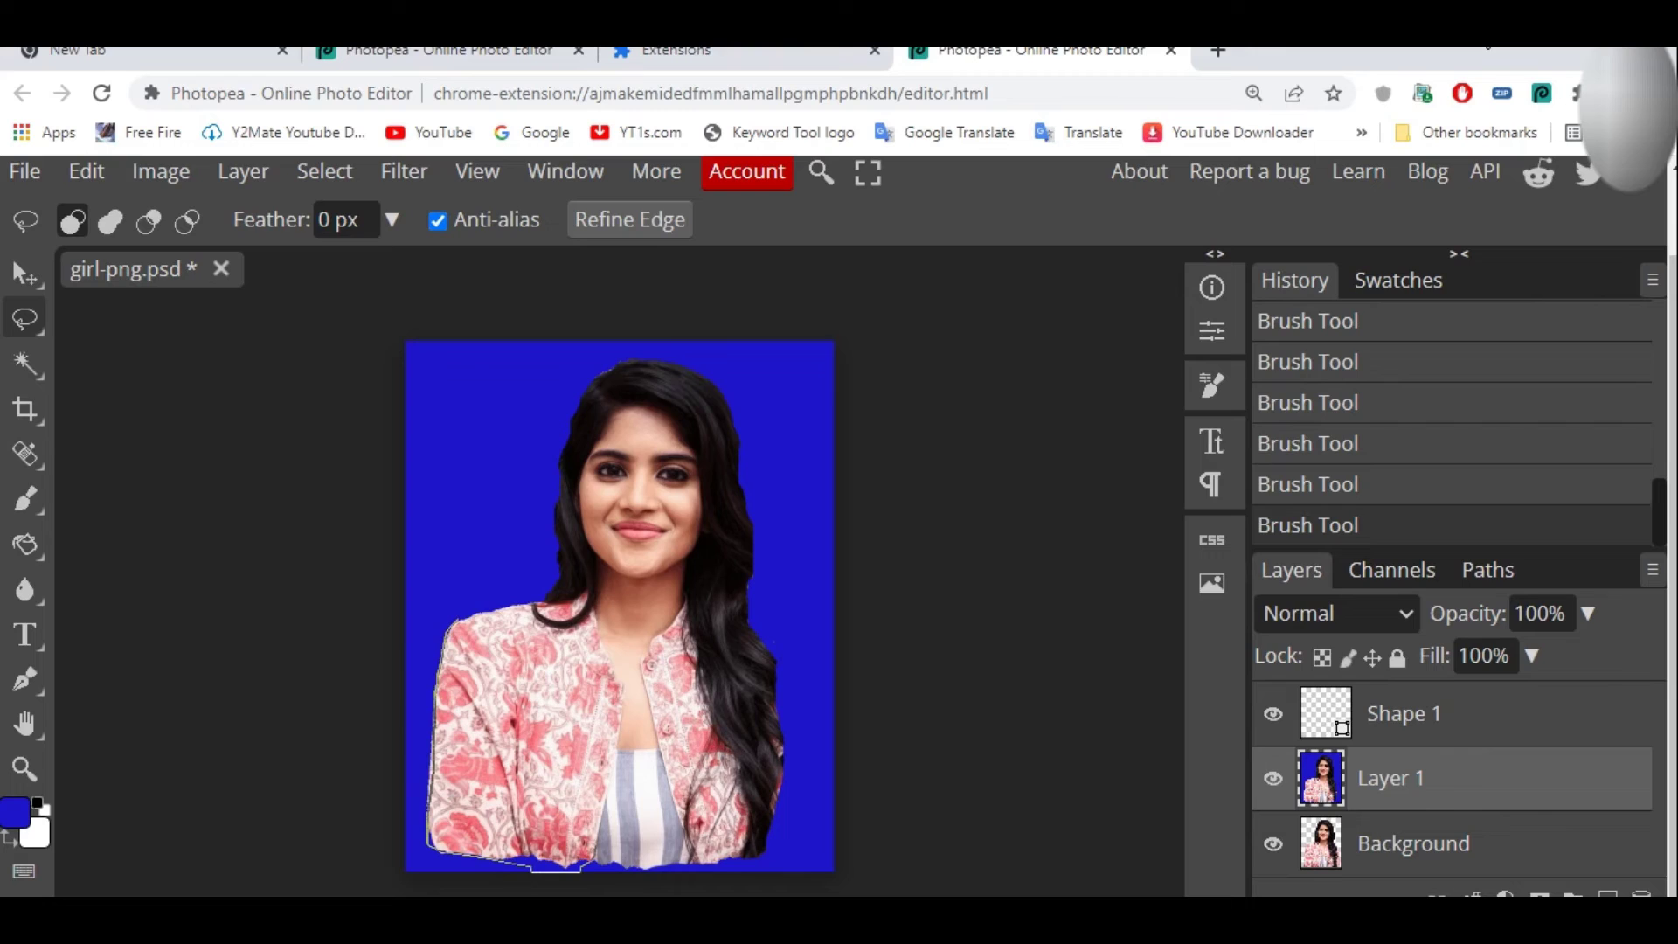
drag(606, 809, 619, 753)
drag(620, 673, 590, 608)
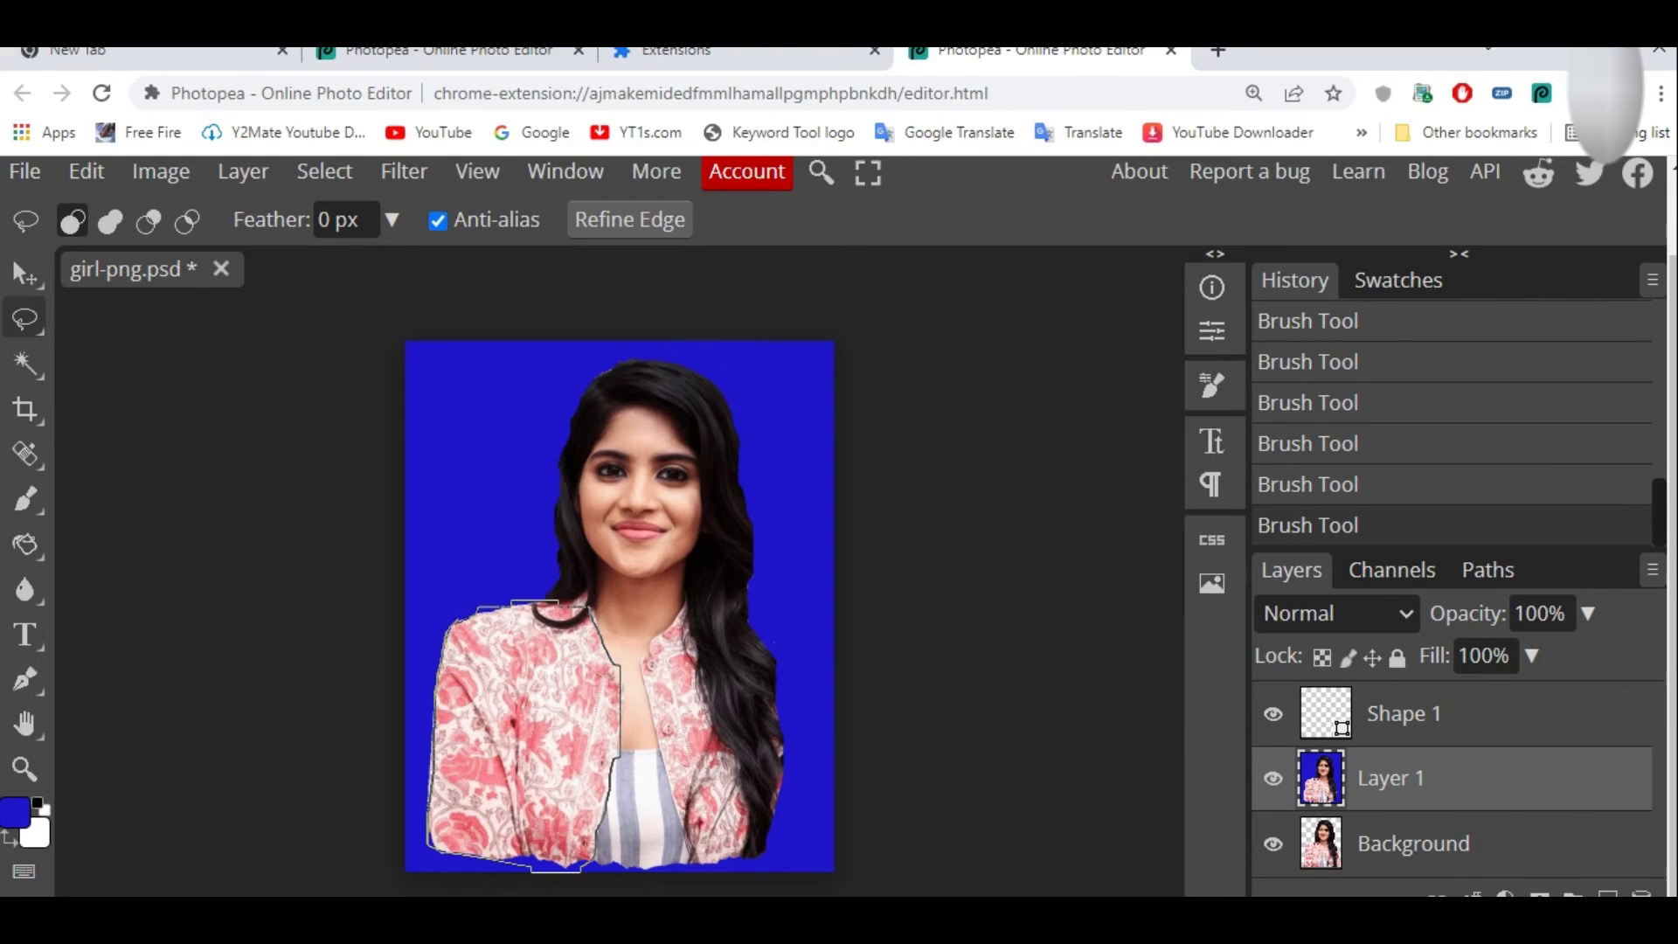
drag(525, 869, 535, 870)
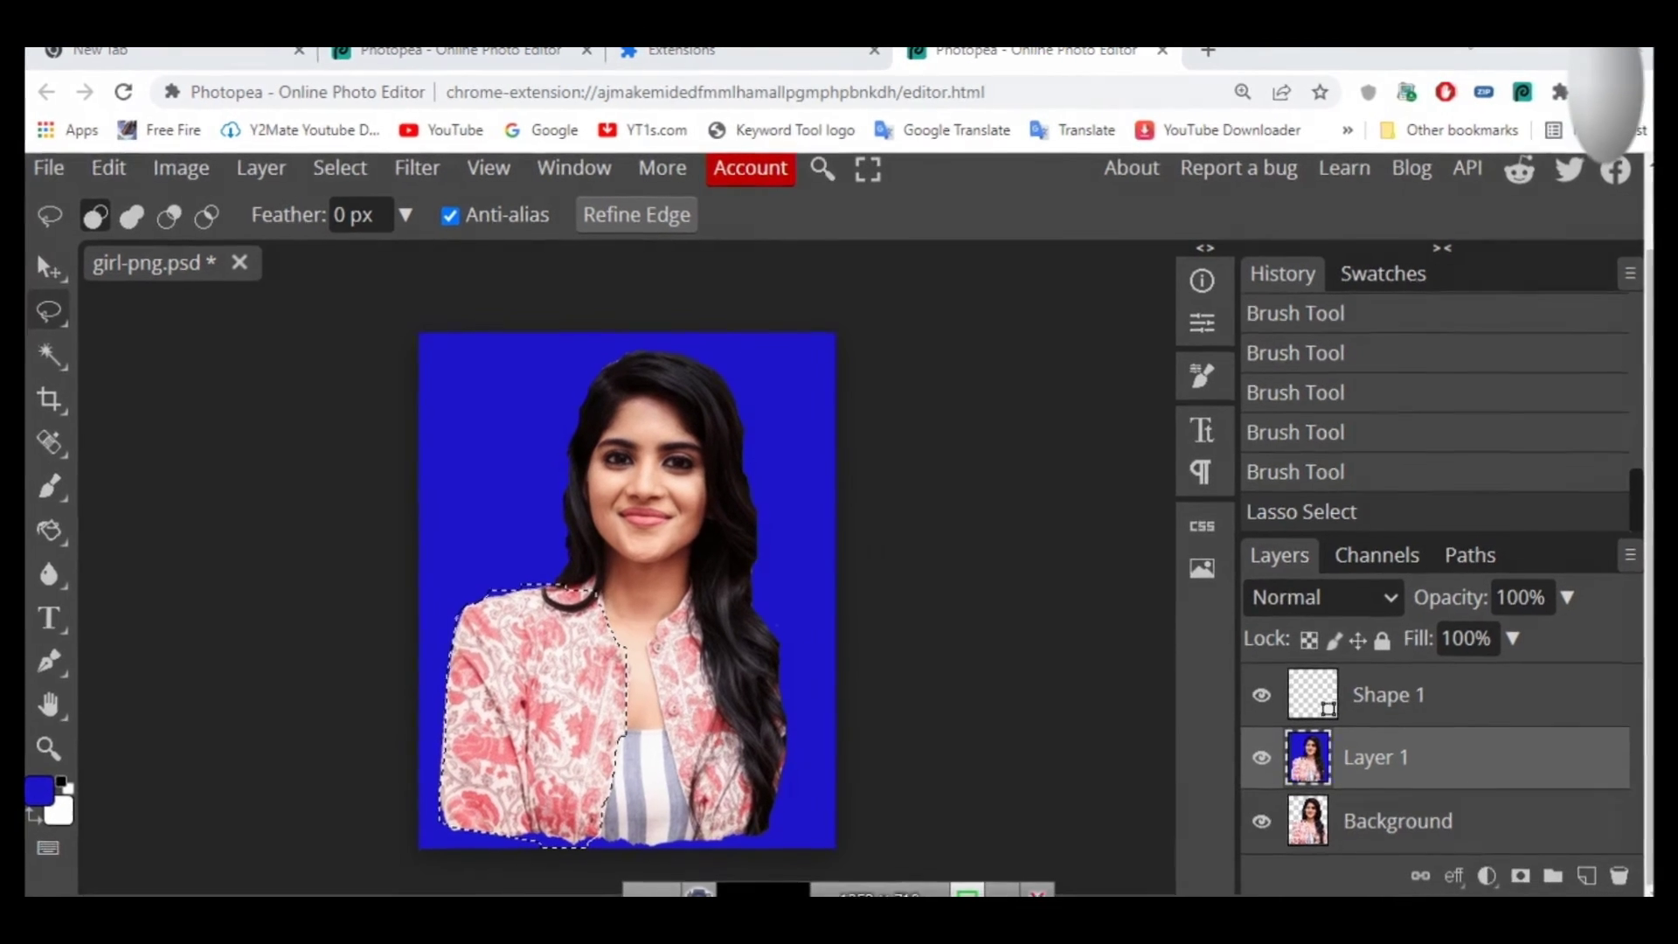
click(1483, 871)
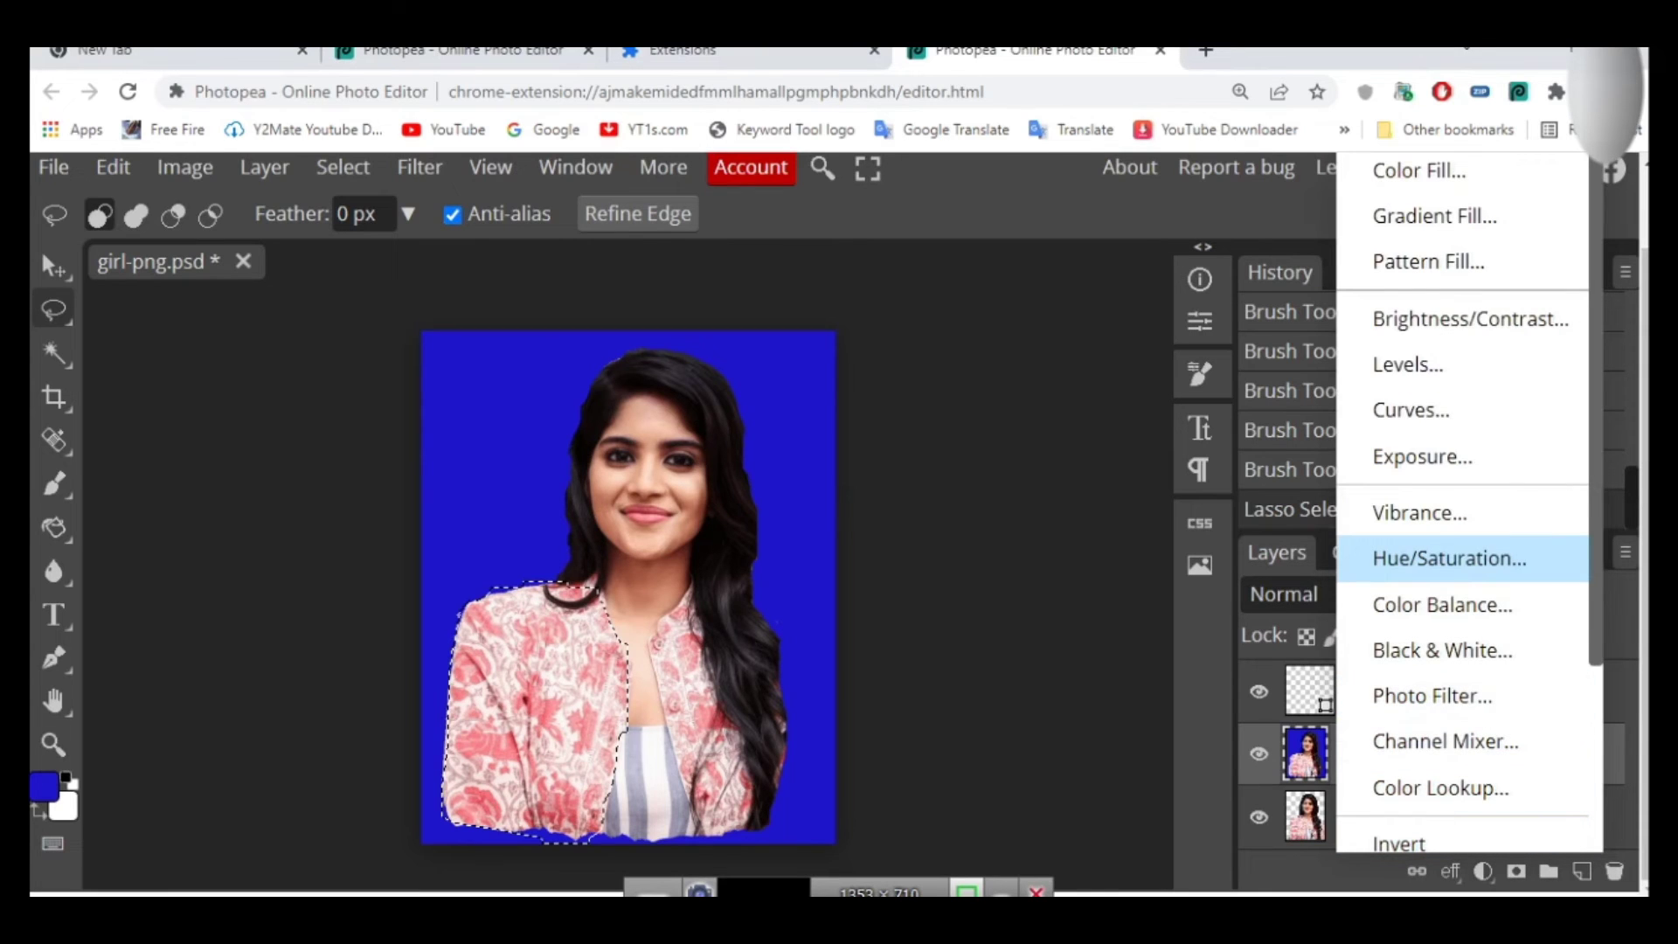
Recolour the jacket with a Hue/Saturation layer: hue -6, saturation 60, lightness -22; then deselect
click(1449, 558)
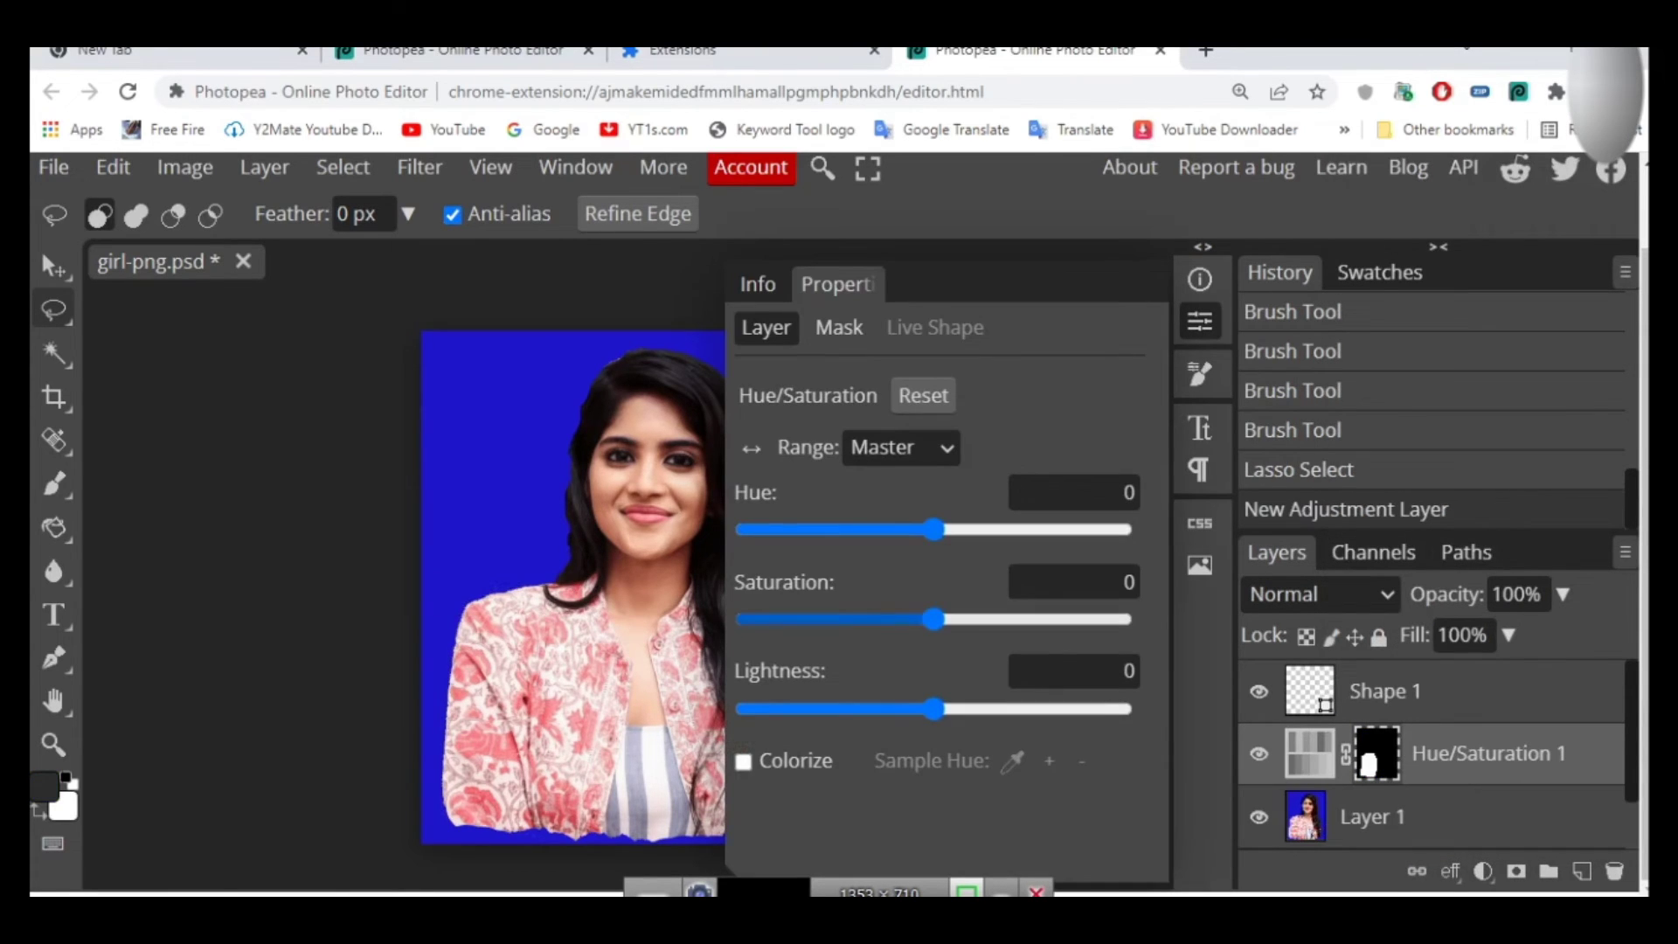
mouse_move(935, 529)
mouse_down()
mouse_move(883, 529)
mouse_move(1012, 529)
mouse_move(927, 528)
mouse_up()
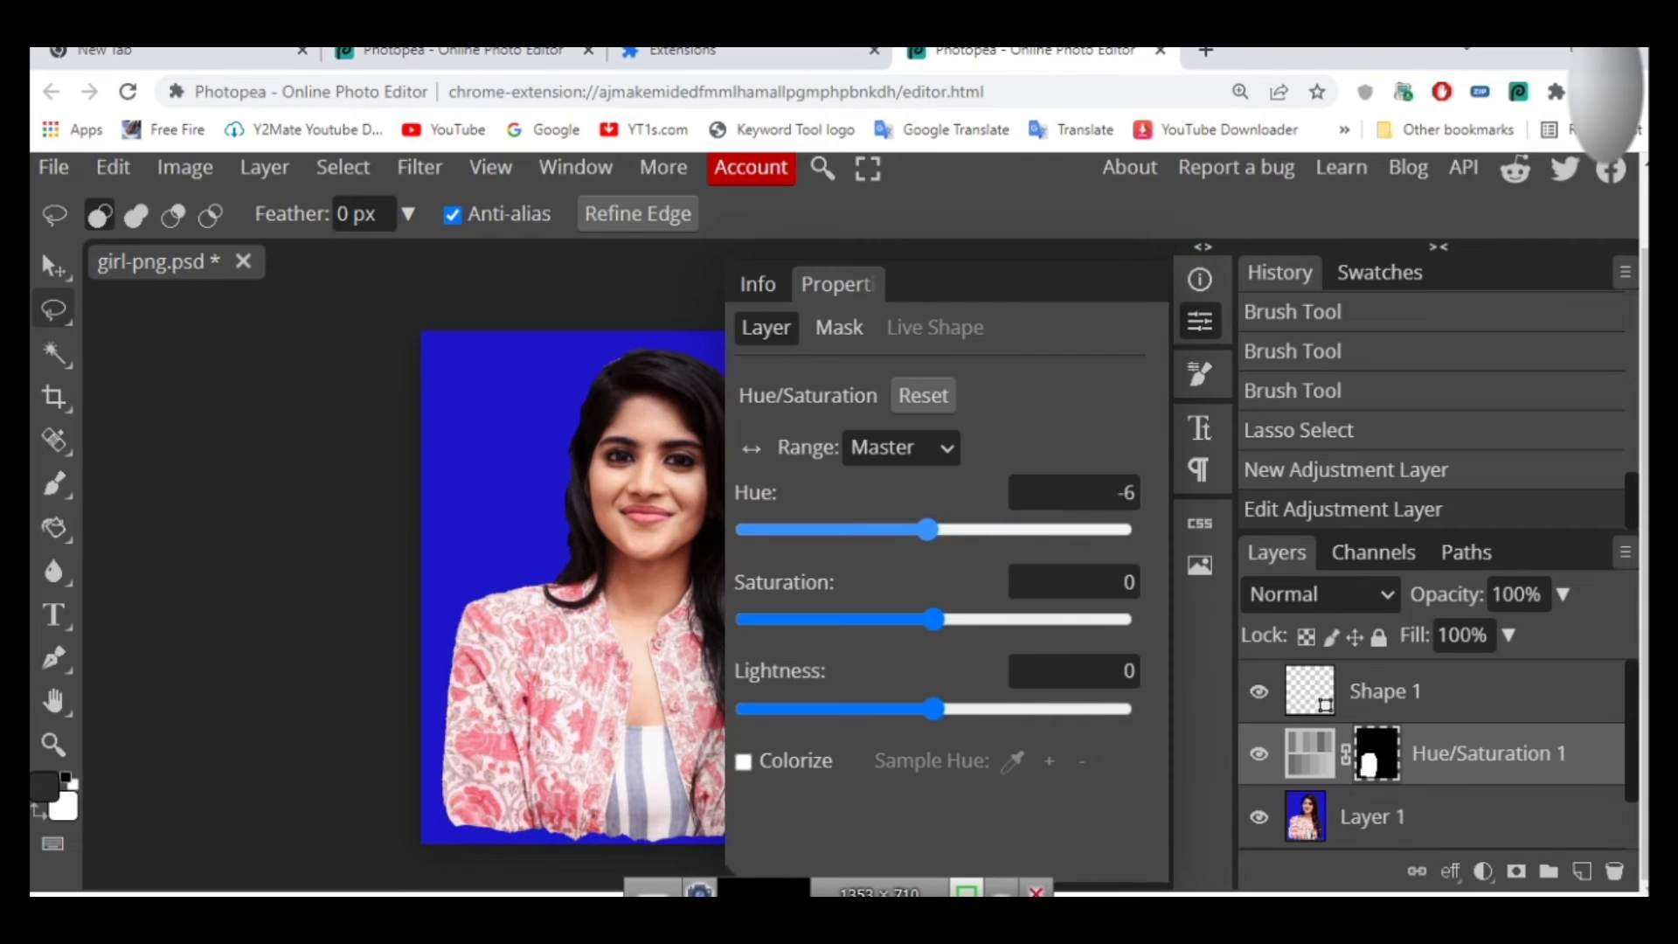
mouse_move(933, 619)
mouse_down()
mouse_move(870, 619)
mouse_move(1120, 619)
mouse_move(953, 619)
mouse_move(1080, 619)
mouse_up()
mouse_move(934, 708)
mouse_down()
mouse_move(993, 708)
mouse_move(906, 707)
mouse_up()
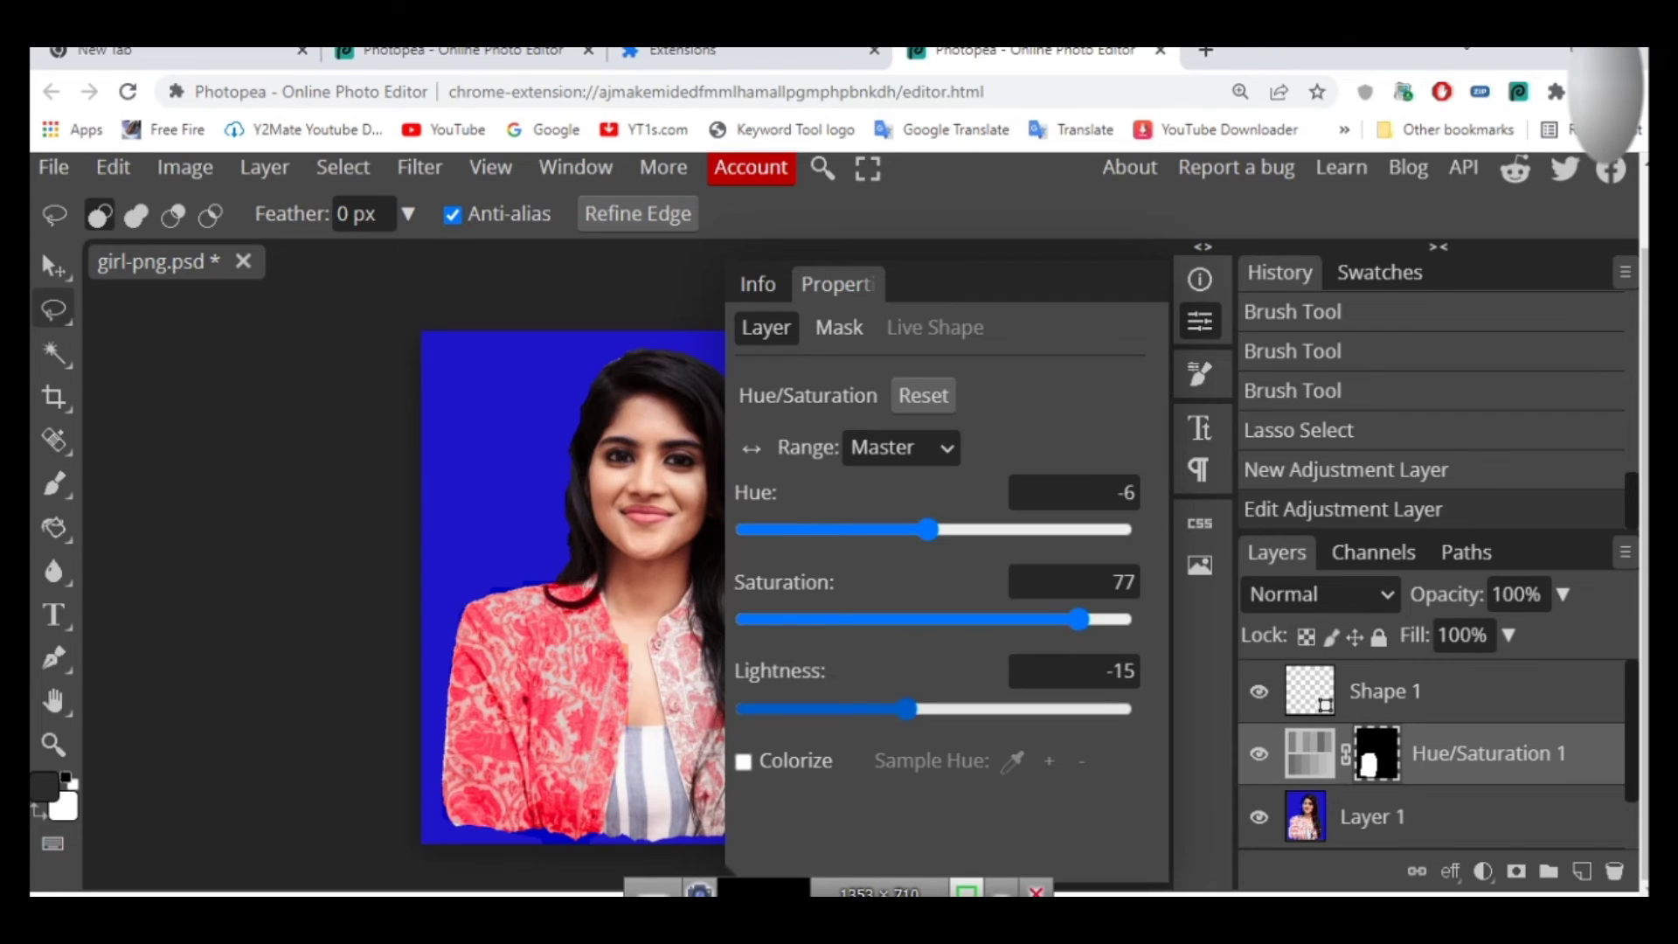
mouse_move(907, 708)
mouse_down()
mouse_move(848, 708)
mouse_move(1029, 708)
mouse_move(869, 708)
mouse_move(891, 708)
mouse_up()
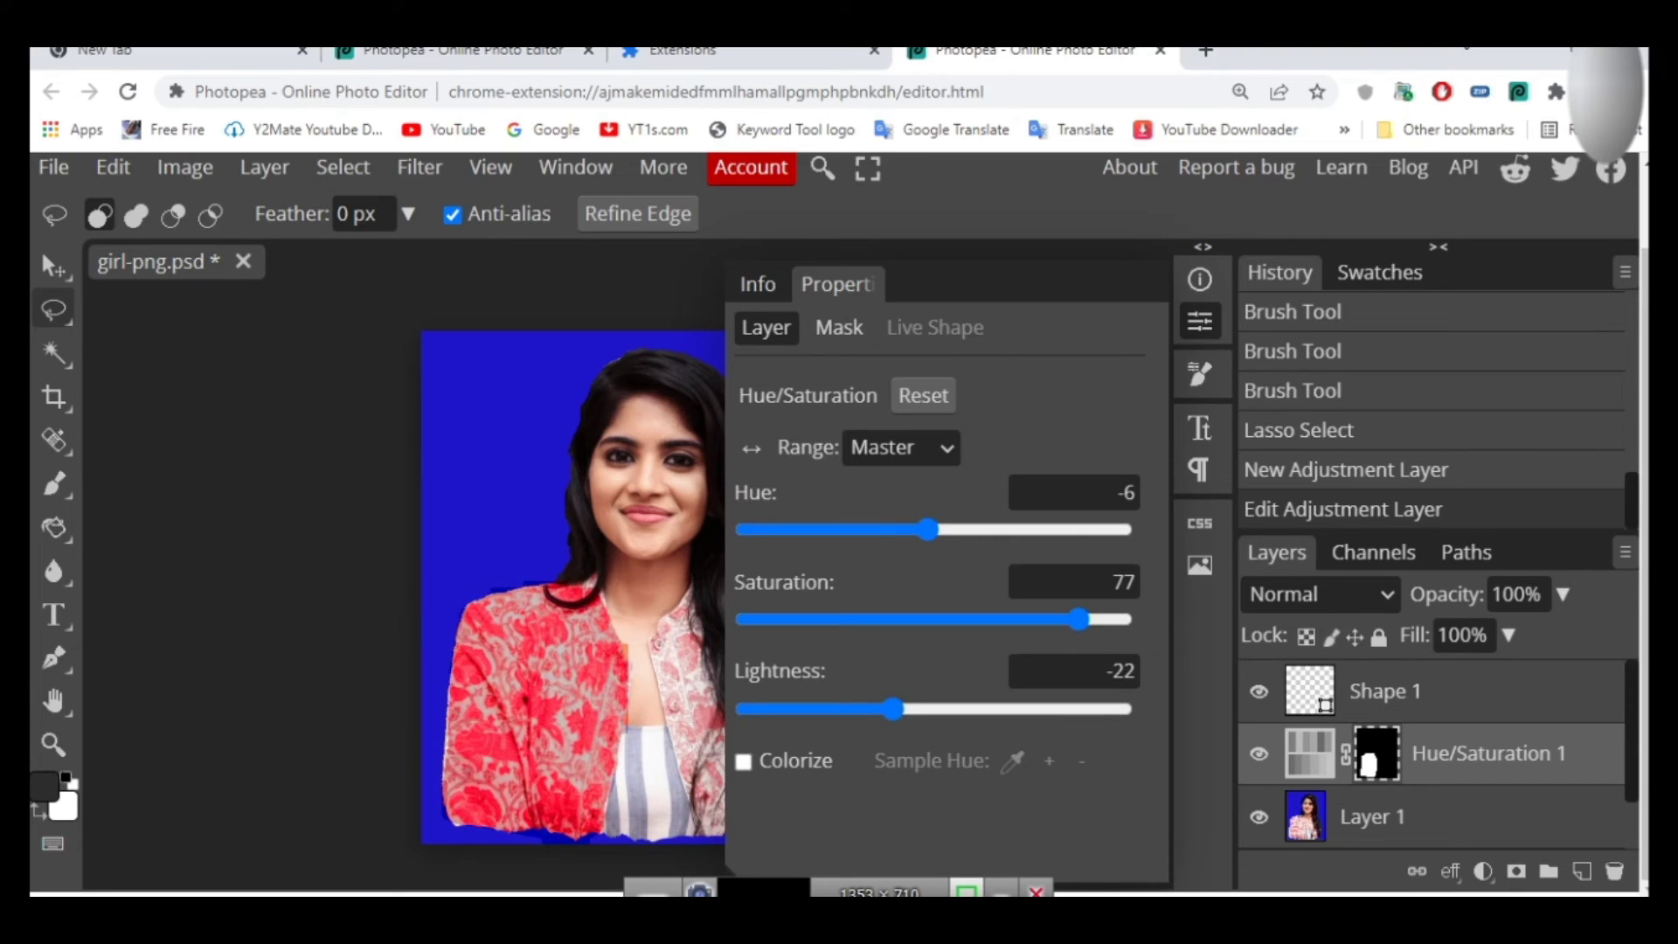
mouse_move(1079, 619)
mouse_down()
mouse_move(1036, 619)
mouse_move(1121, 619)
mouse_move(999, 619)
mouse_move(1046, 619)
mouse_up()
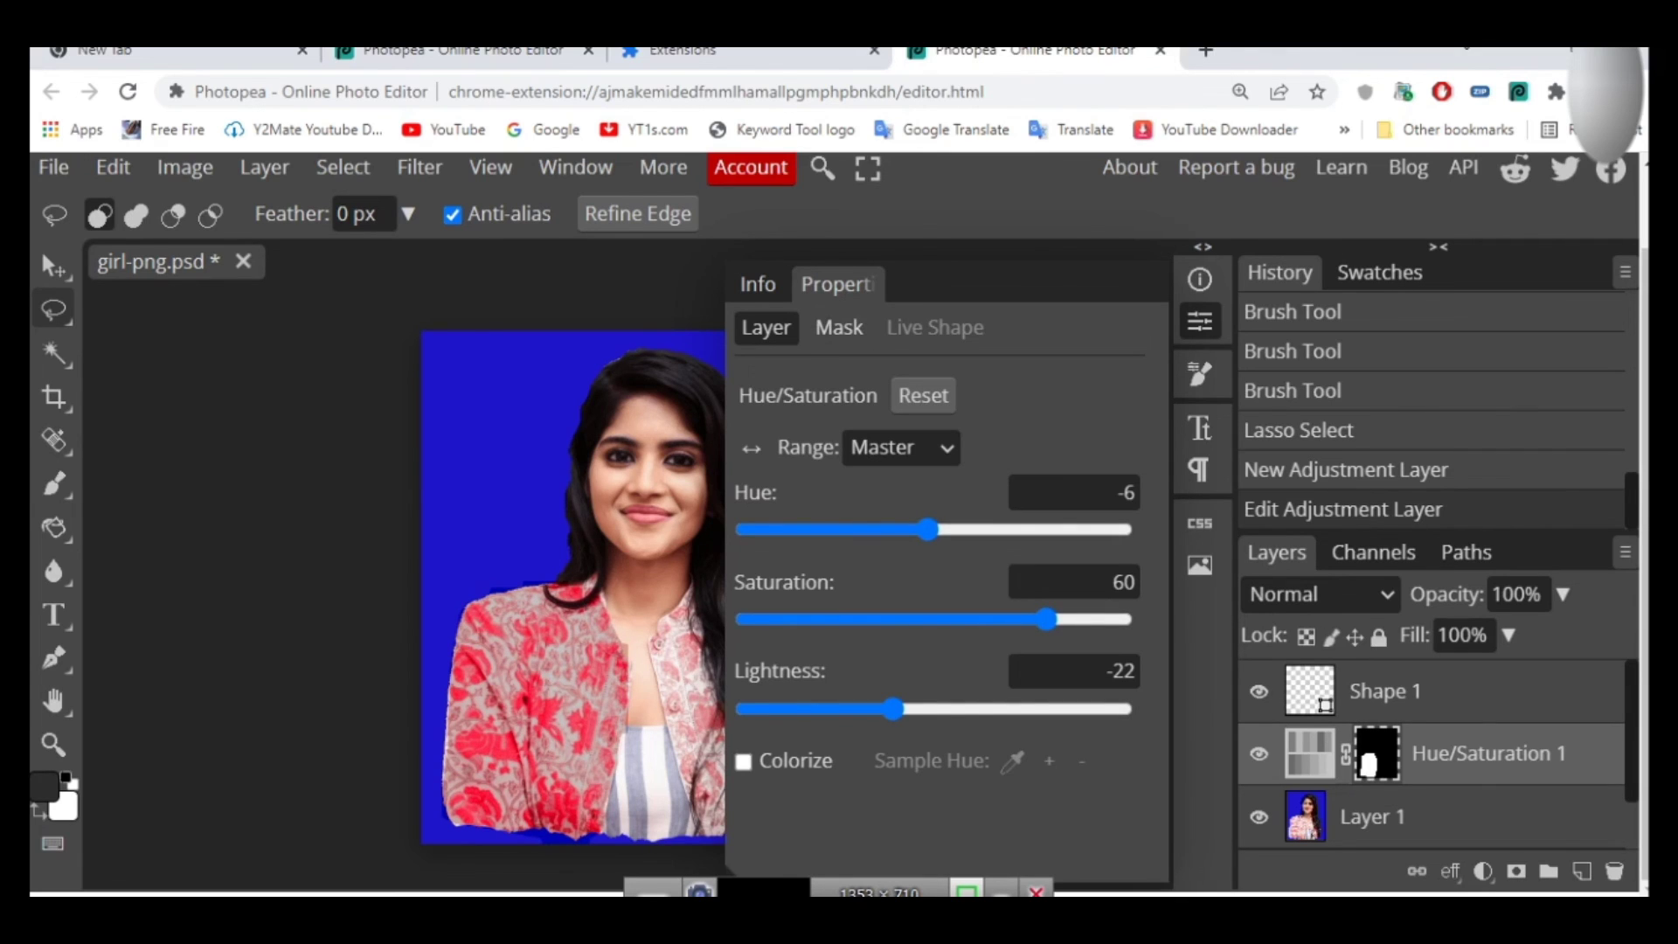
key(ctrl+d)
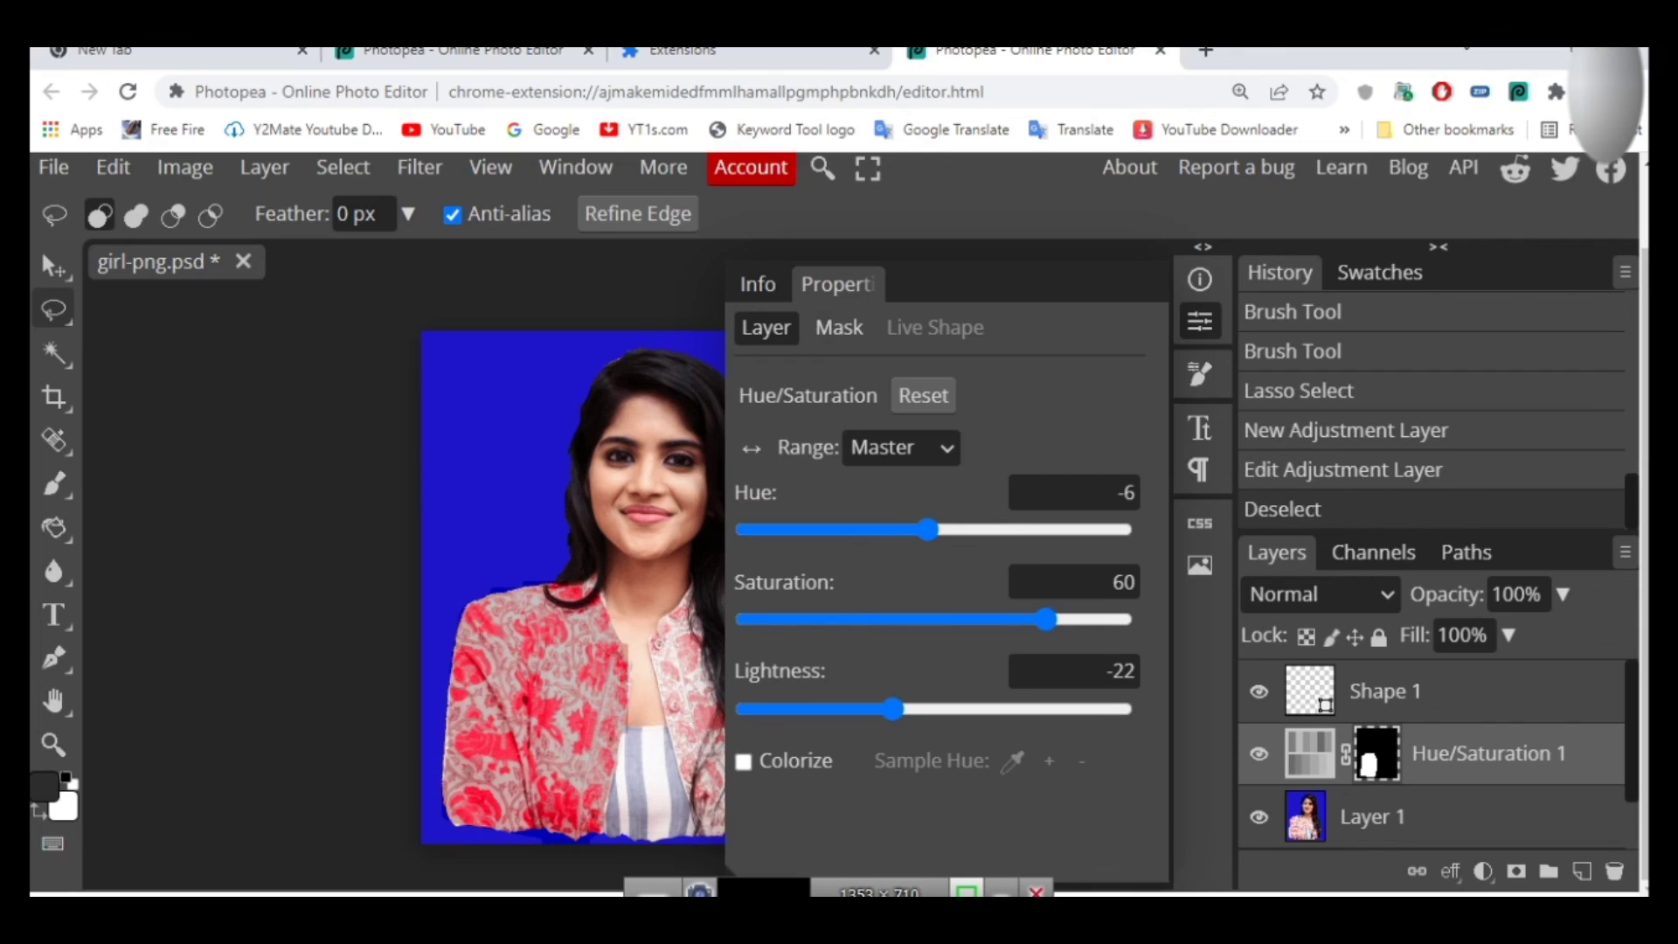
key(ctrl+d)
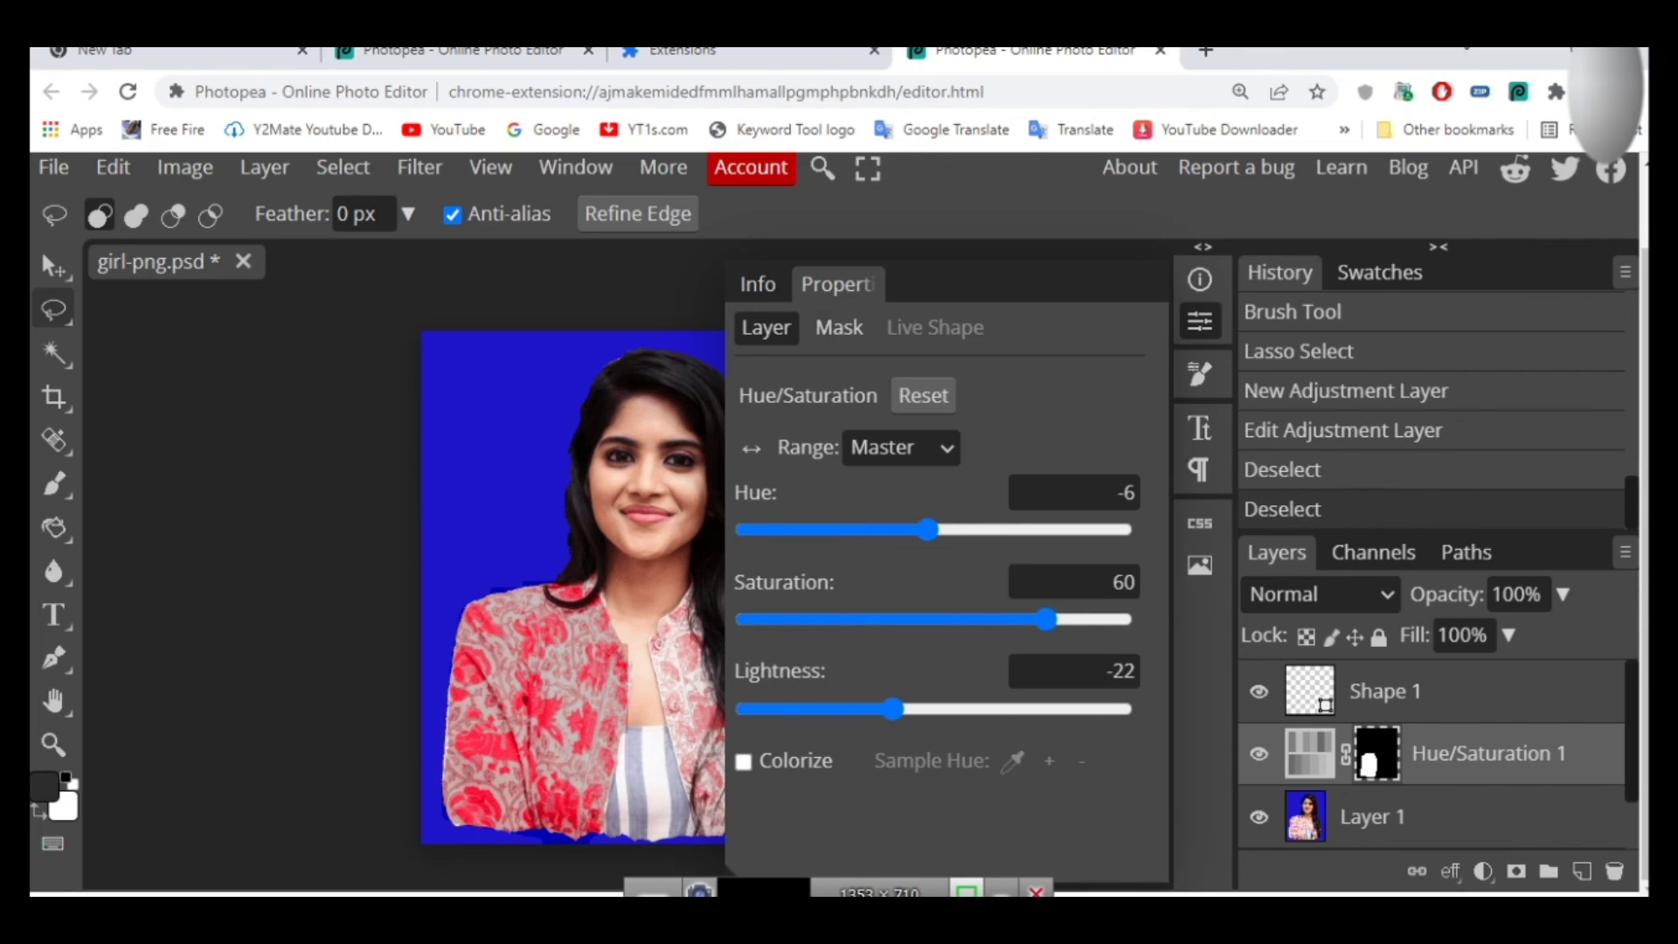
Close the Properties panel and save the PSD with Ctrl+S
click(757, 284)
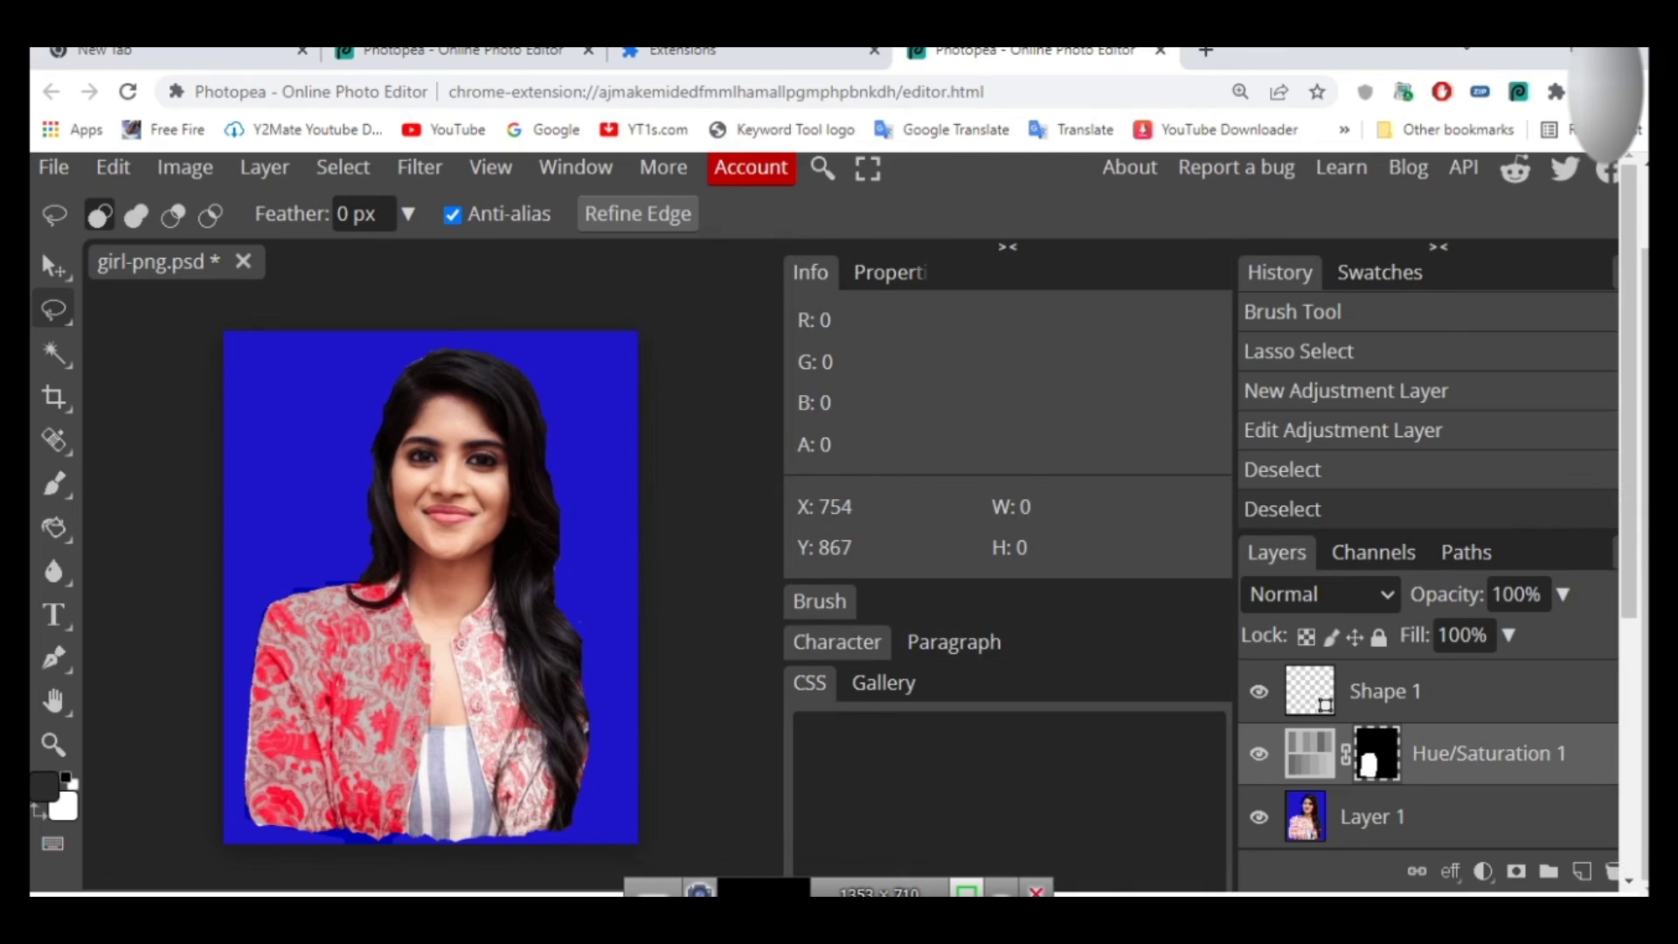
key(ctrl+s)
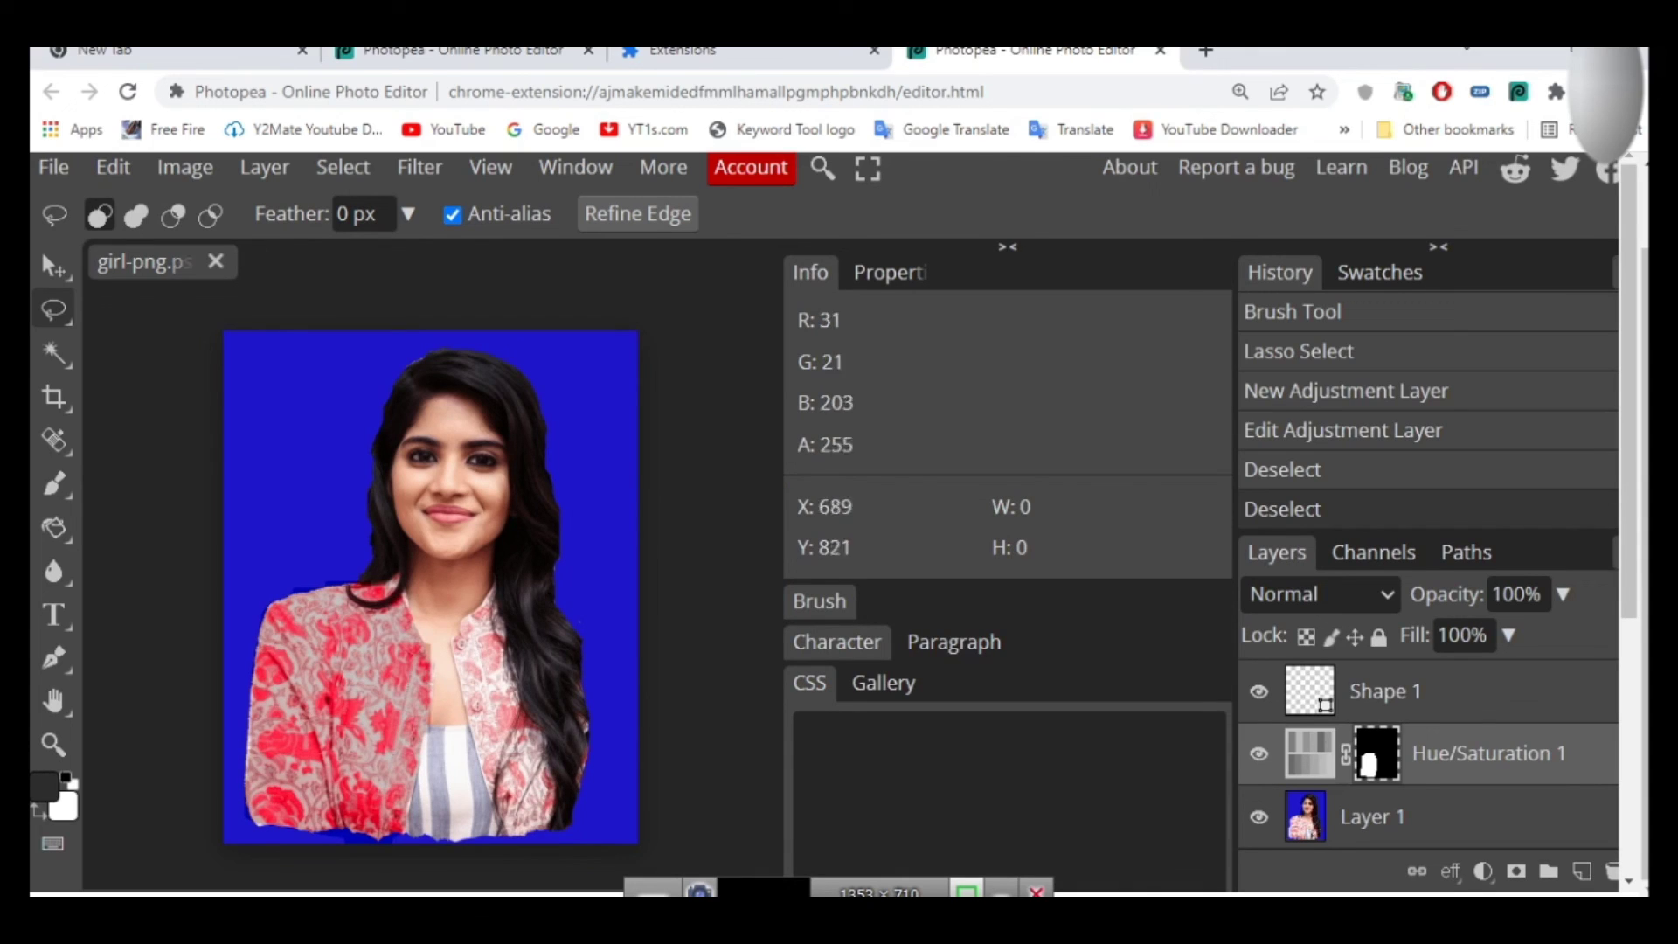